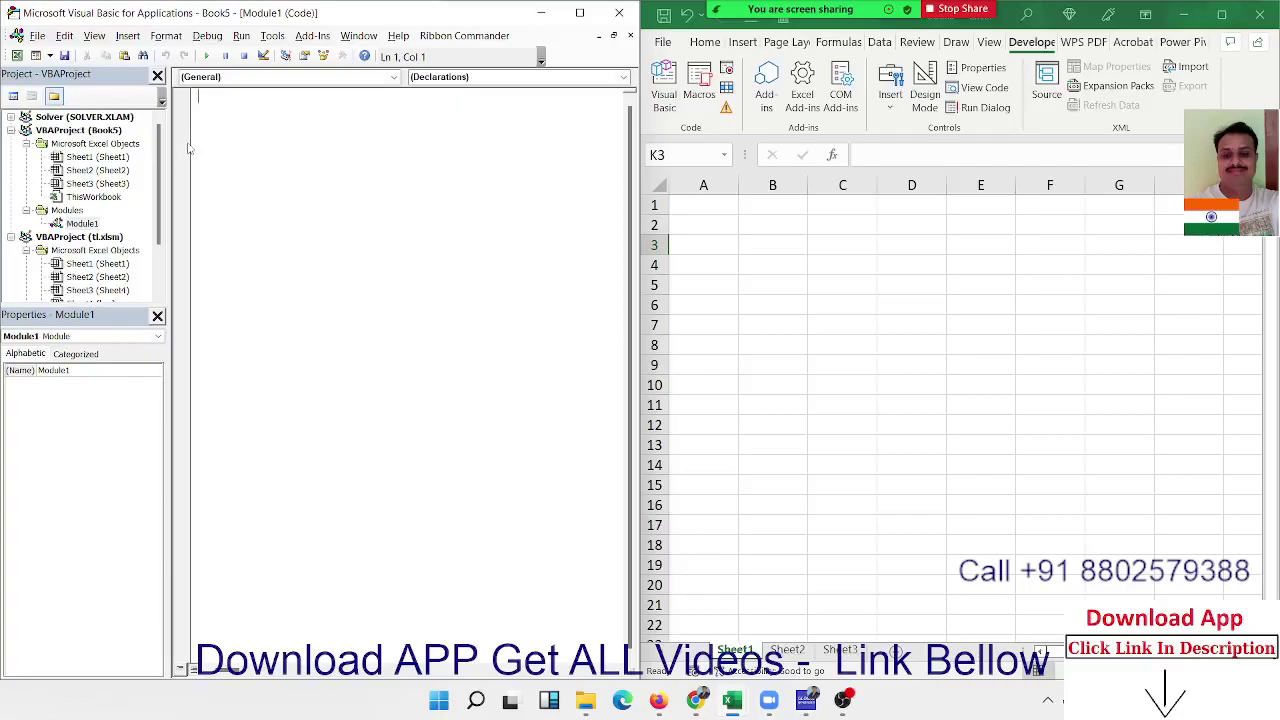
# Step: Type the headers Name in A1 and City in B1
pyautogui.click(713, 241)
pyautogui.click(713, 218)
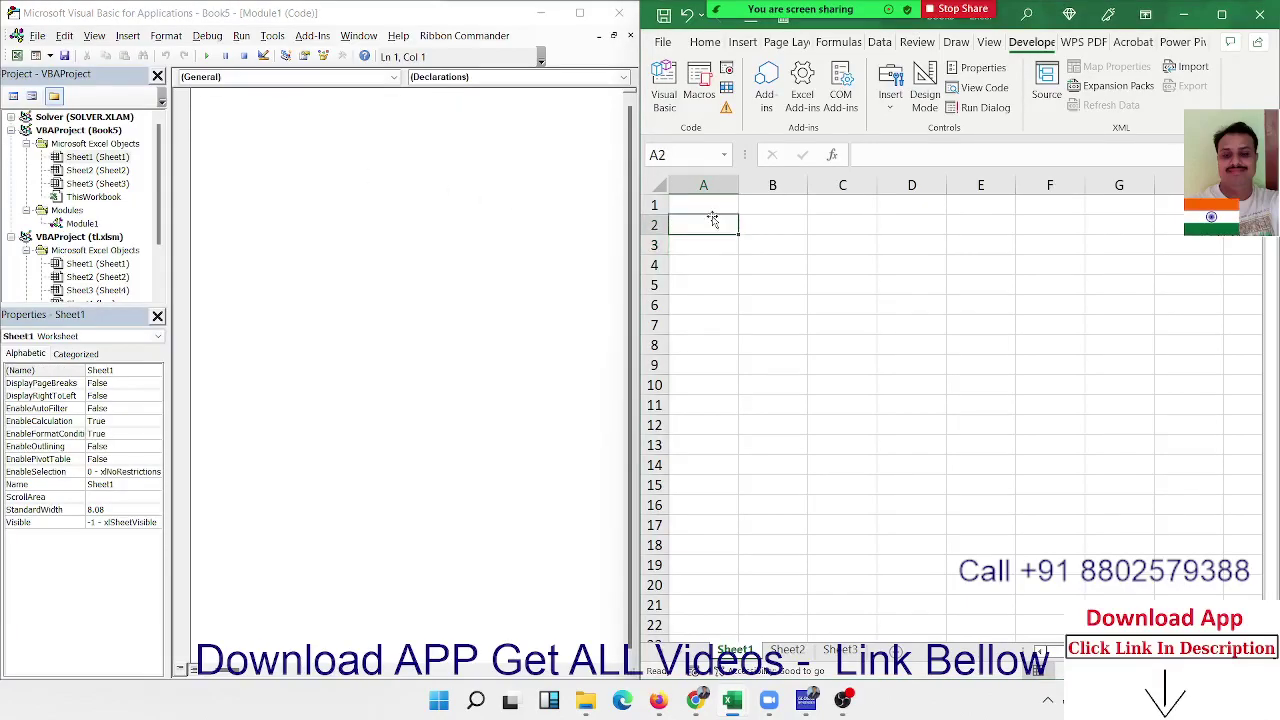
pyautogui.click(714, 207)
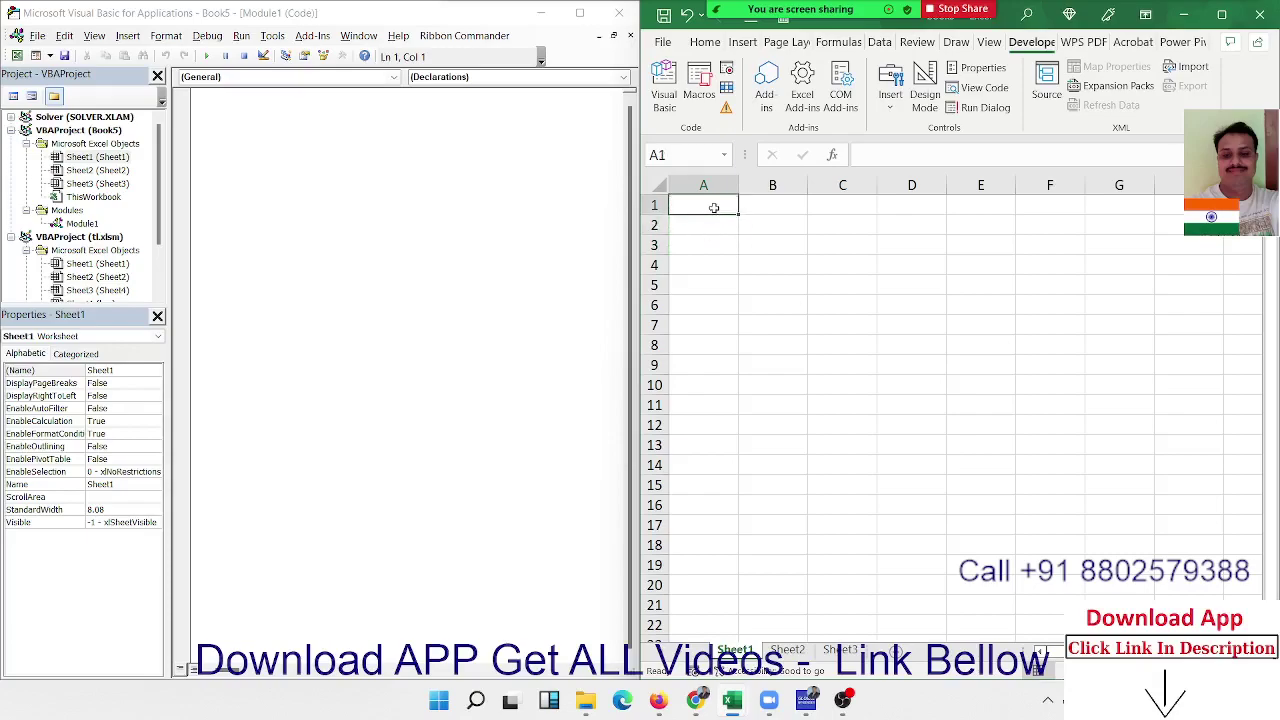
pyautogui.write('Name')
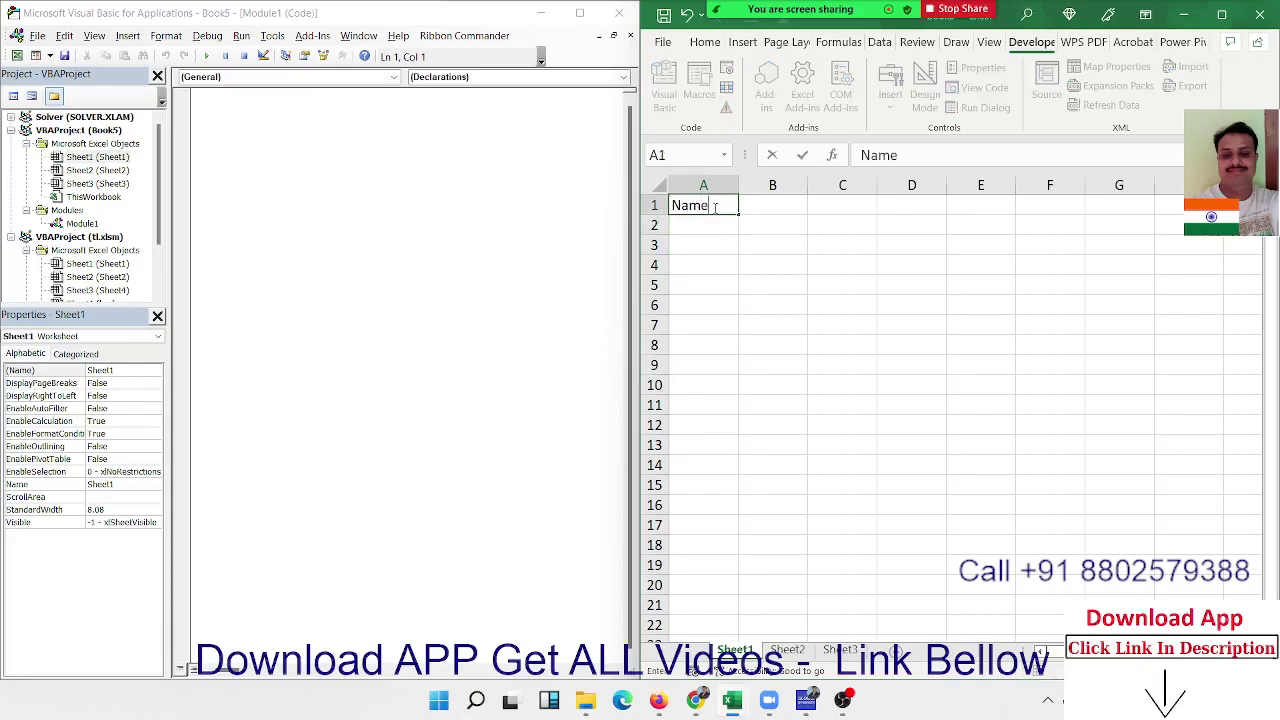
pyautogui.press('Tab')
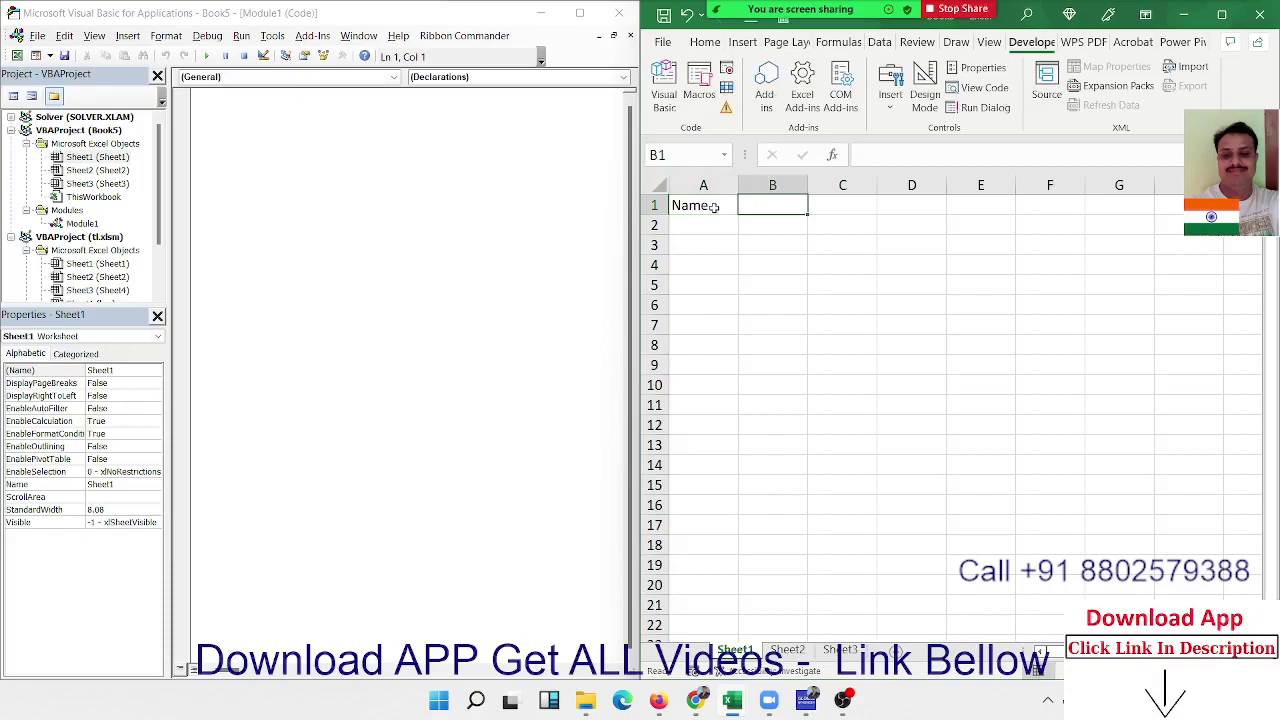
pyautogui.write('City')
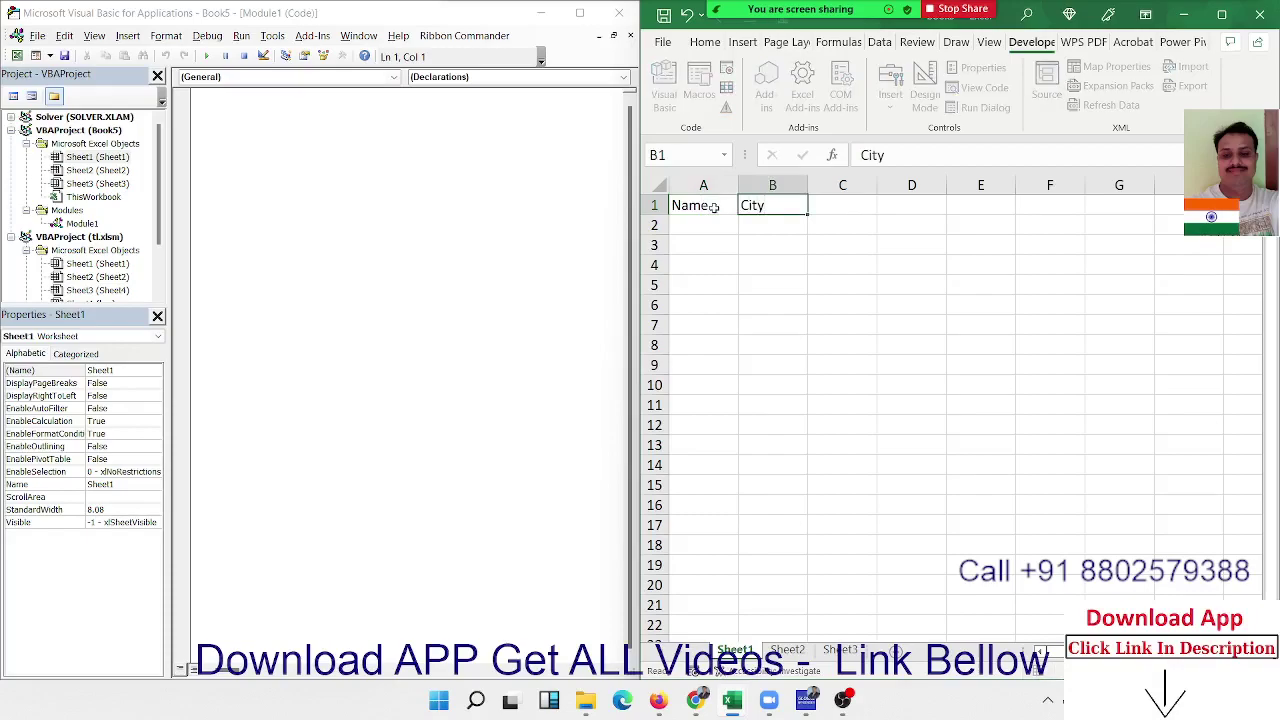
pyautogui.press('Return')
# Step: Enter Puja under City and fill it down through B4
pyautogui.write('Pu')
pyautogui.press('Tab')
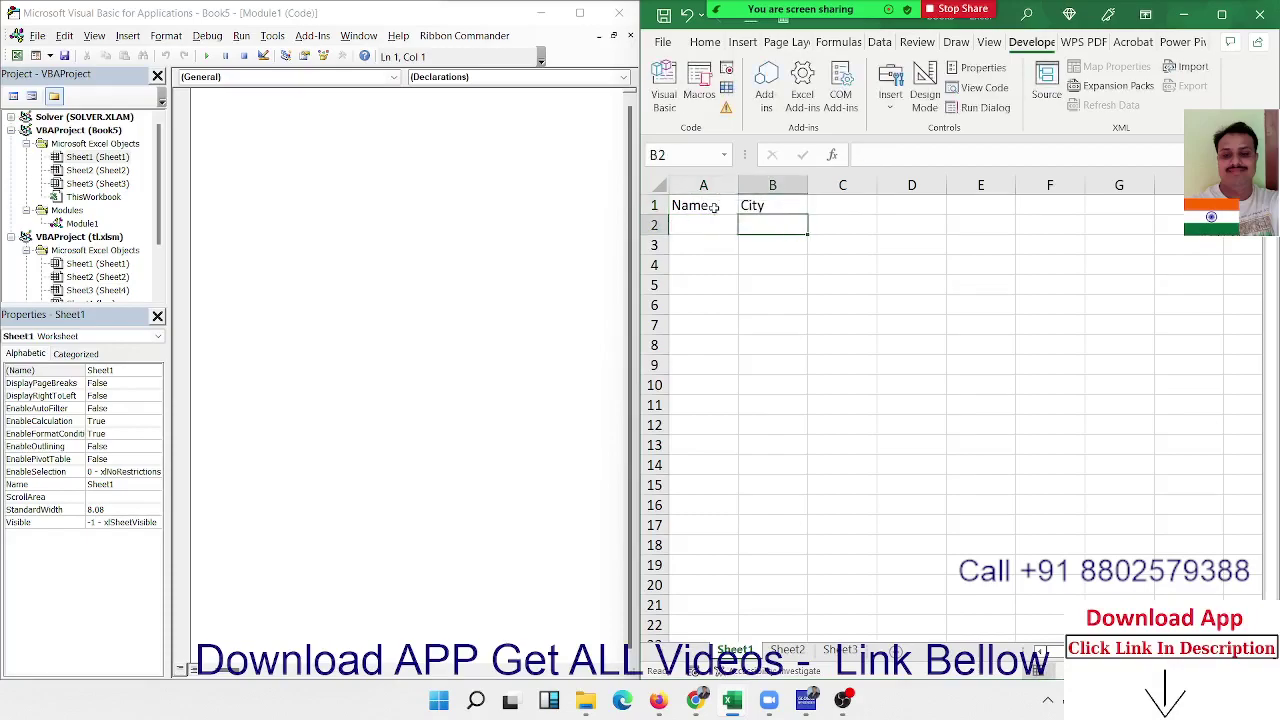
pyautogui.write('Puja')
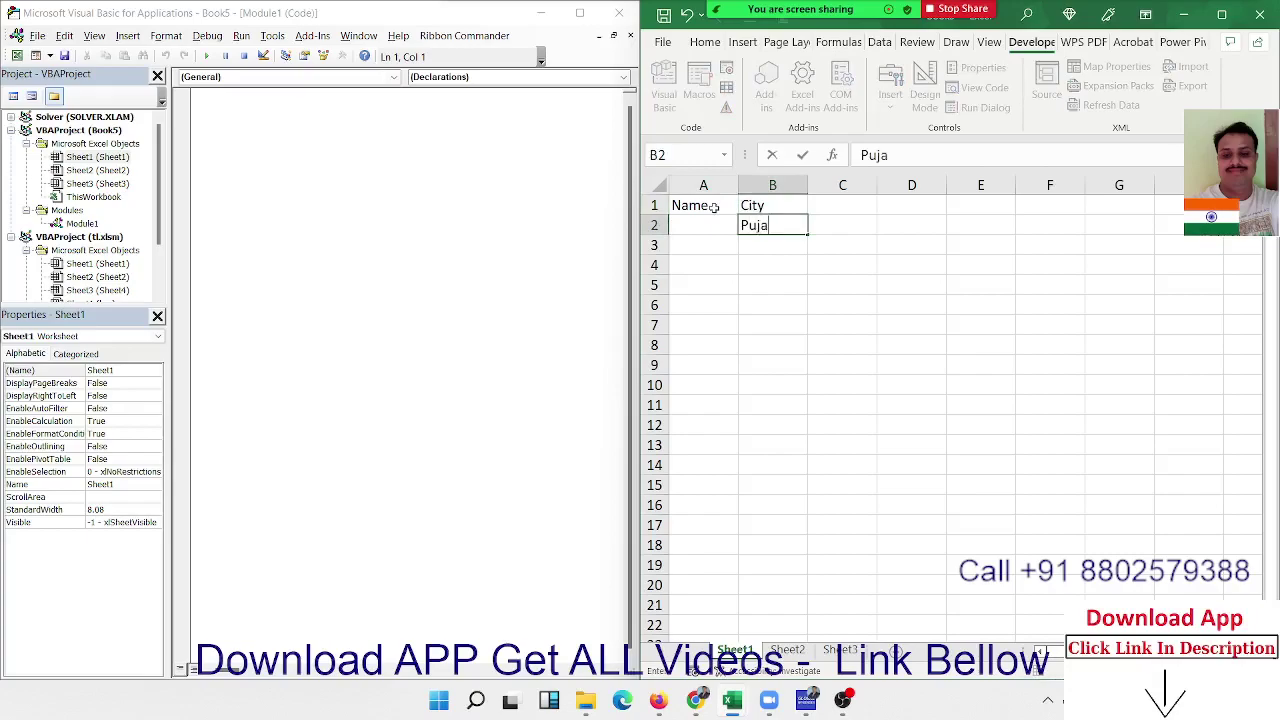
pyautogui.press('Return')
pyautogui.click(800, 230)
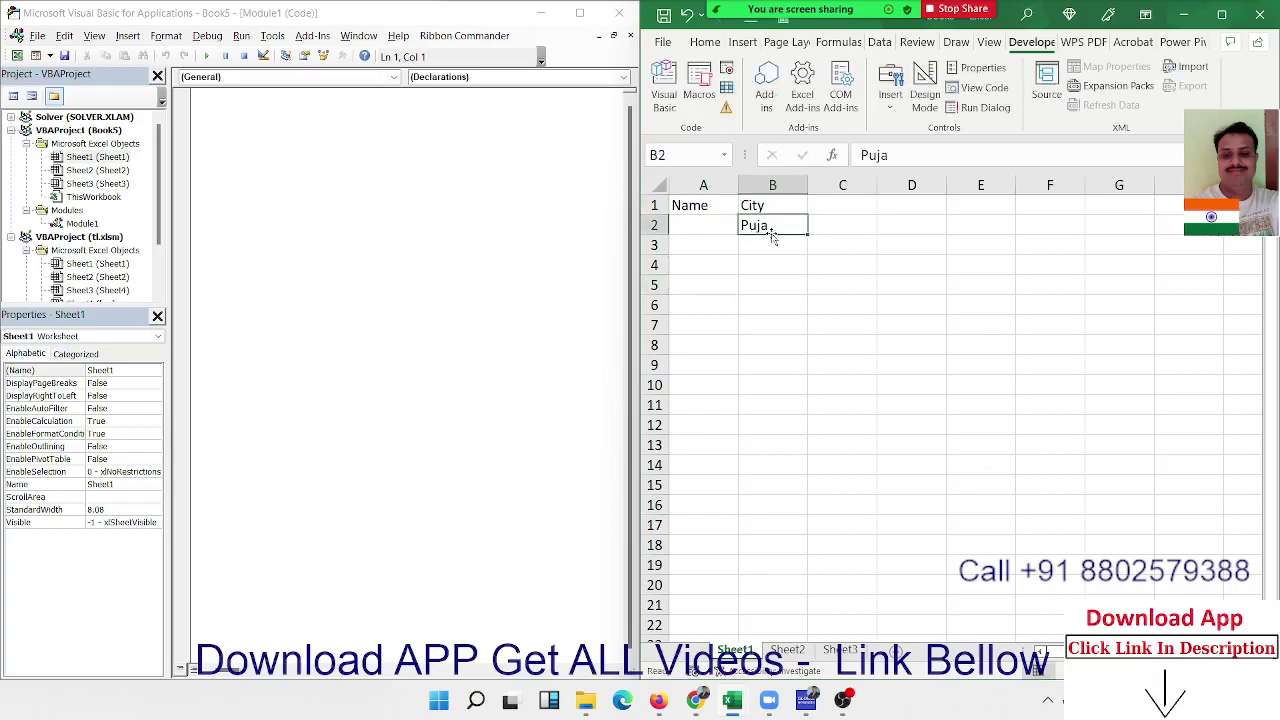
pyautogui.moveTo(804, 231); pyautogui.dragTo(806, 271)
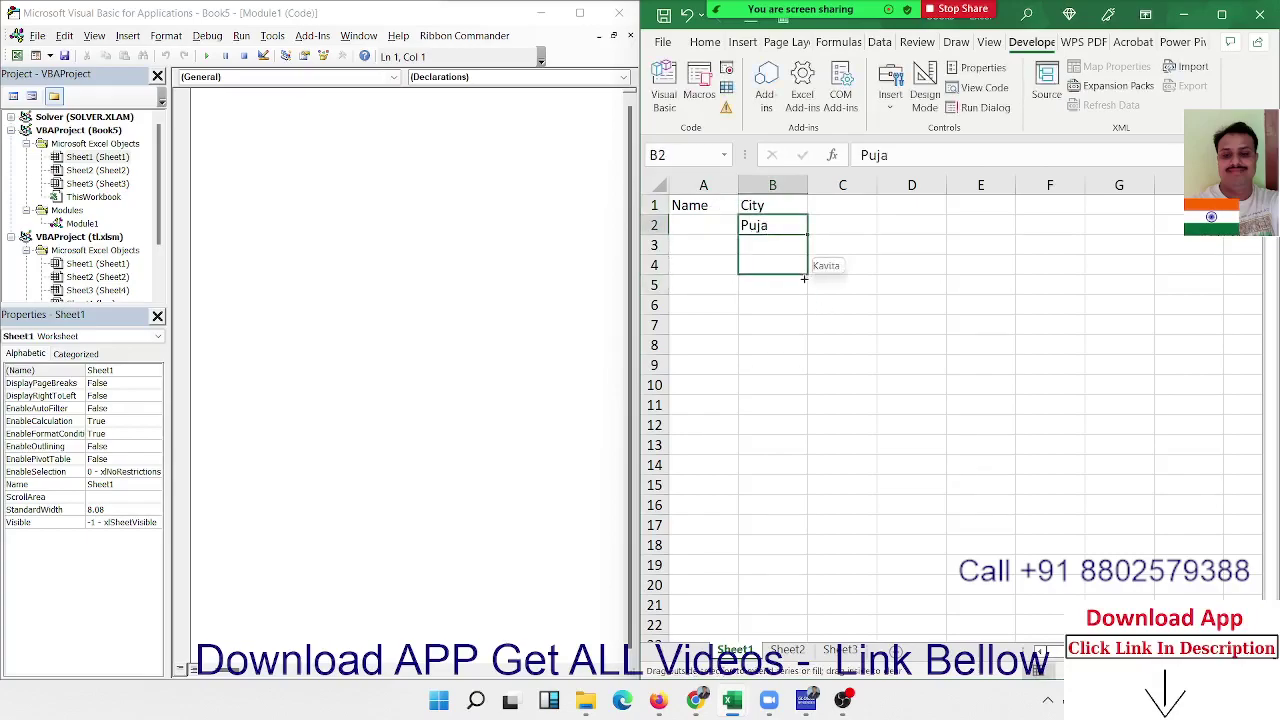
# Step: Add the Amt header in C1 and a Total label in A5
pyautogui.click(834, 207)
pyautogui.write('Amt')
pyautogui.press('Return')
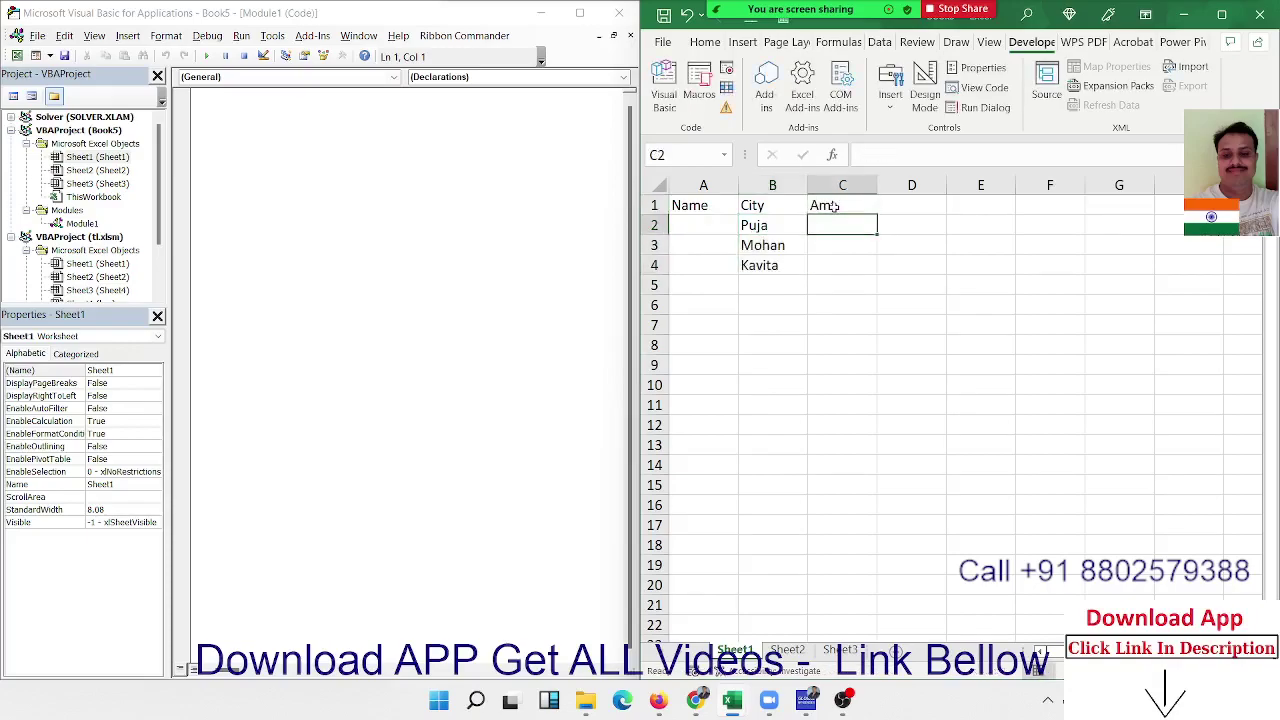
pyautogui.press('Down')
pyautogui.press('Down')
pyautogui.press('Down')
pyautogui.press('Left')
pyautogui.press('Left')
pyautogui.write('T')
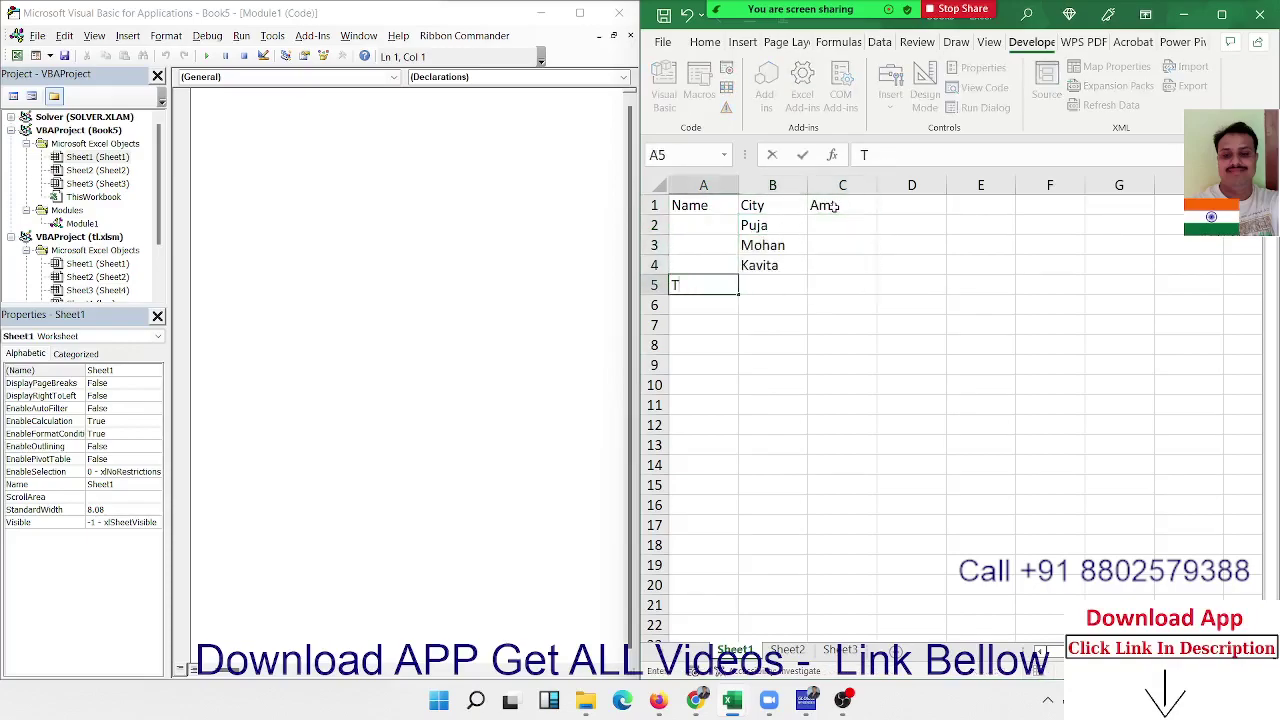
pyautogui.write('otal')
pyautogui.press('Tab')
pyautogui.press('Tab')
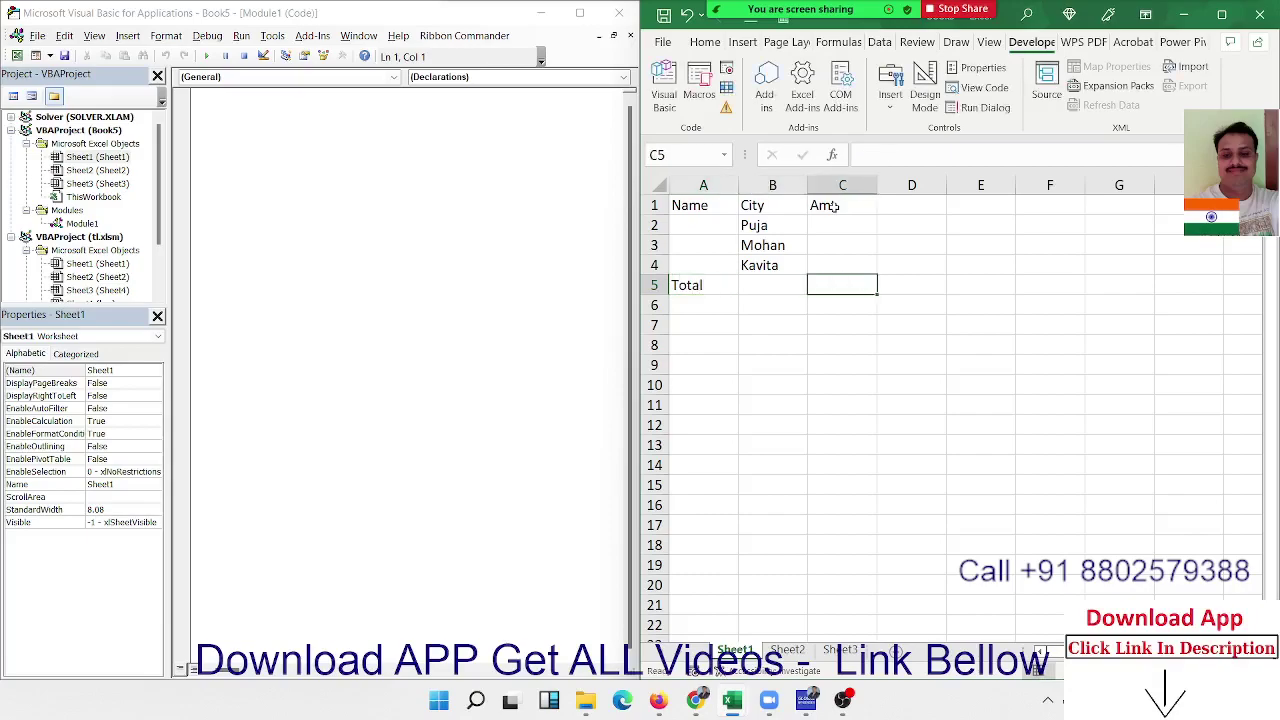
# Step: Enter =SUM(C2:C4) in C5 and select the whole table A1:C5
pyautogui.write('=sum')
pyautogui.press('Tab')
pyautogui.press('Up')
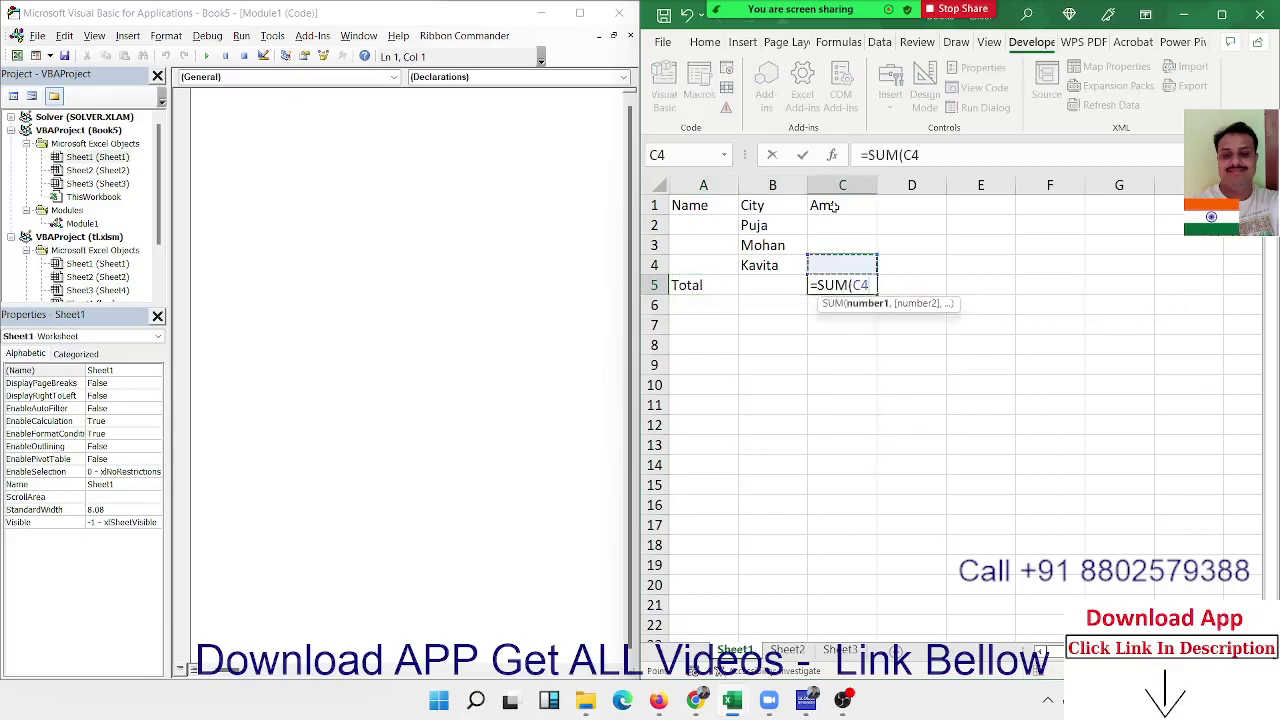
pyautogui.hotkey('shift', 'Up')
pyautogui.hotkey('shift', 'Up')
pyautogui.press('Return')
pyautogui.press('Up')
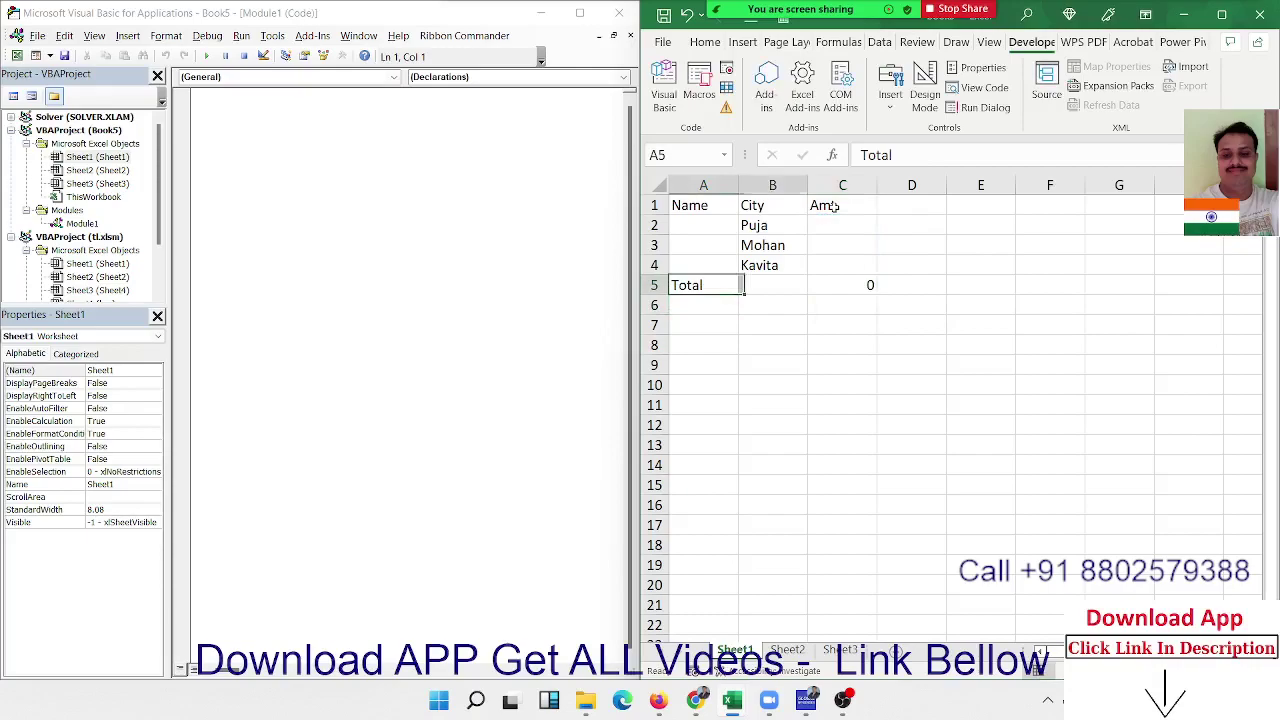
pyautogui.hotkey('shift', 'Right')
pyautogui.hotkey('shift', 'Right')
pyautogui.hotkey('shift', 'Up')
pyautogui.hotkey('shift', 'Up')
pyautogui.hotkey('shift', 'Up')
pyautogui.hotkey('shift', 'Up')
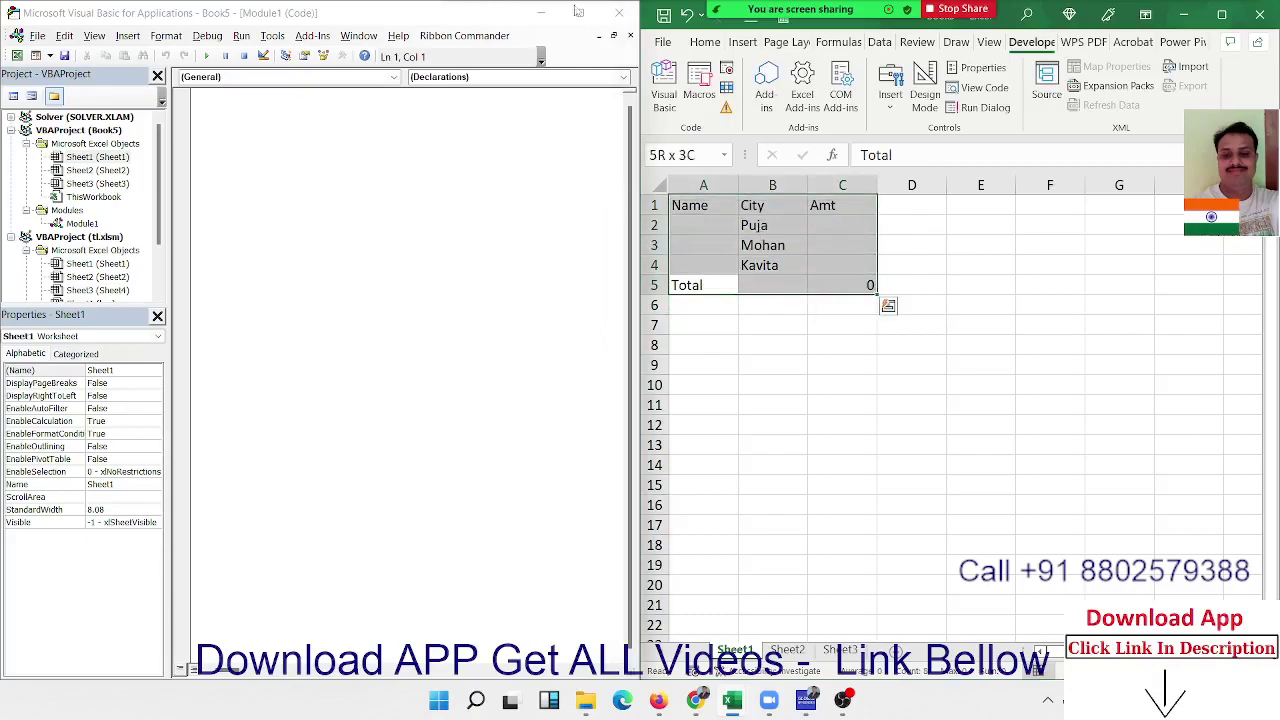
# Step: Apply All Borders to every cell of the A1:C5 table
pyautogui.click(712, 44)
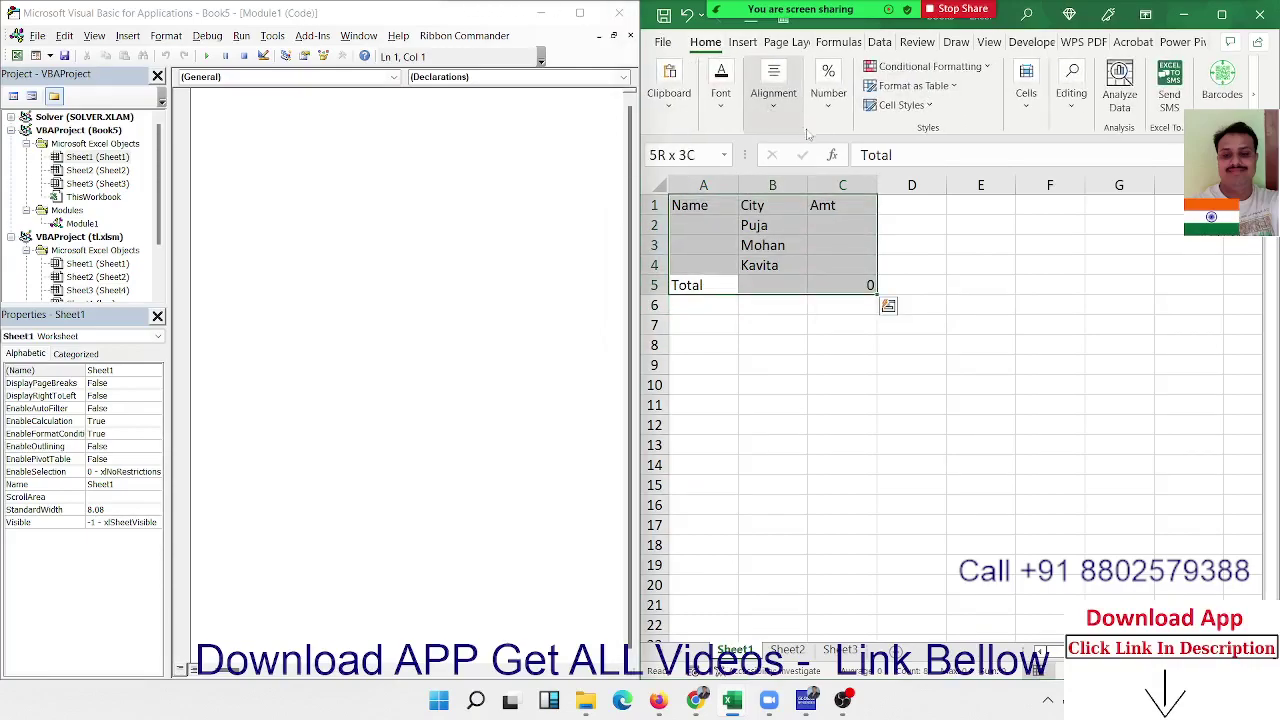
pyautogui.click(718, 100)
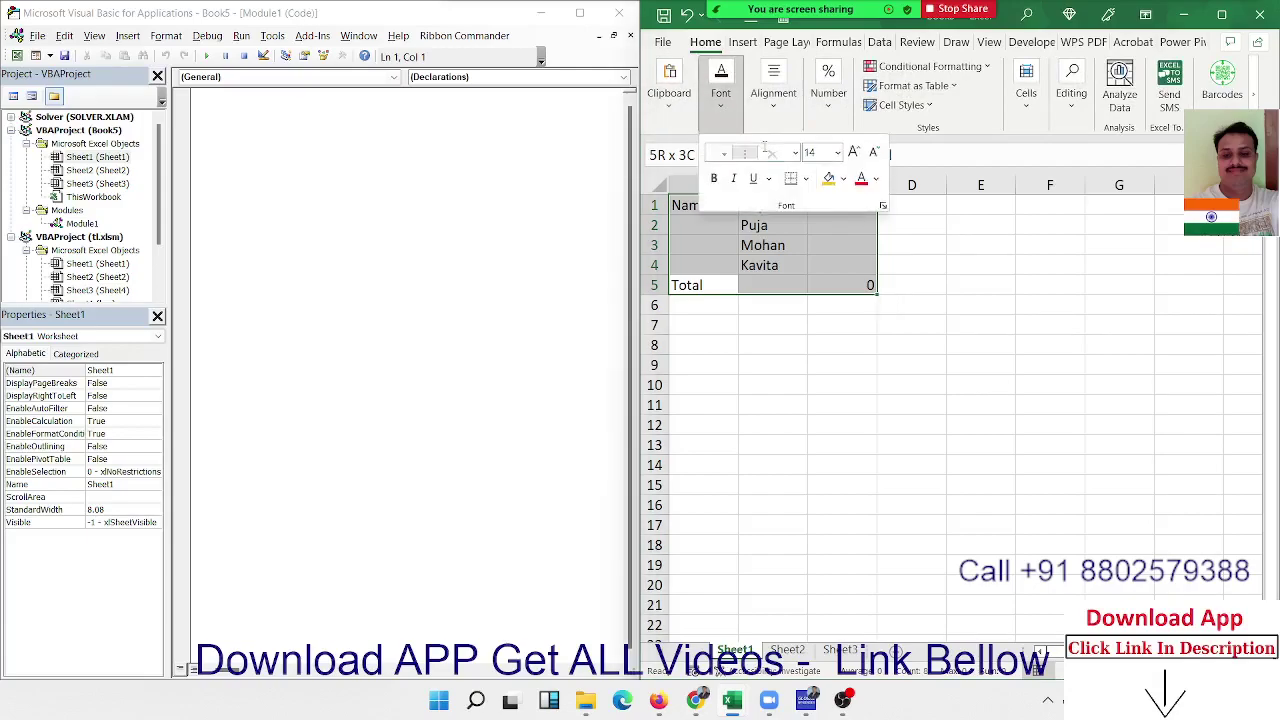
pyautogui.click(805, 178)
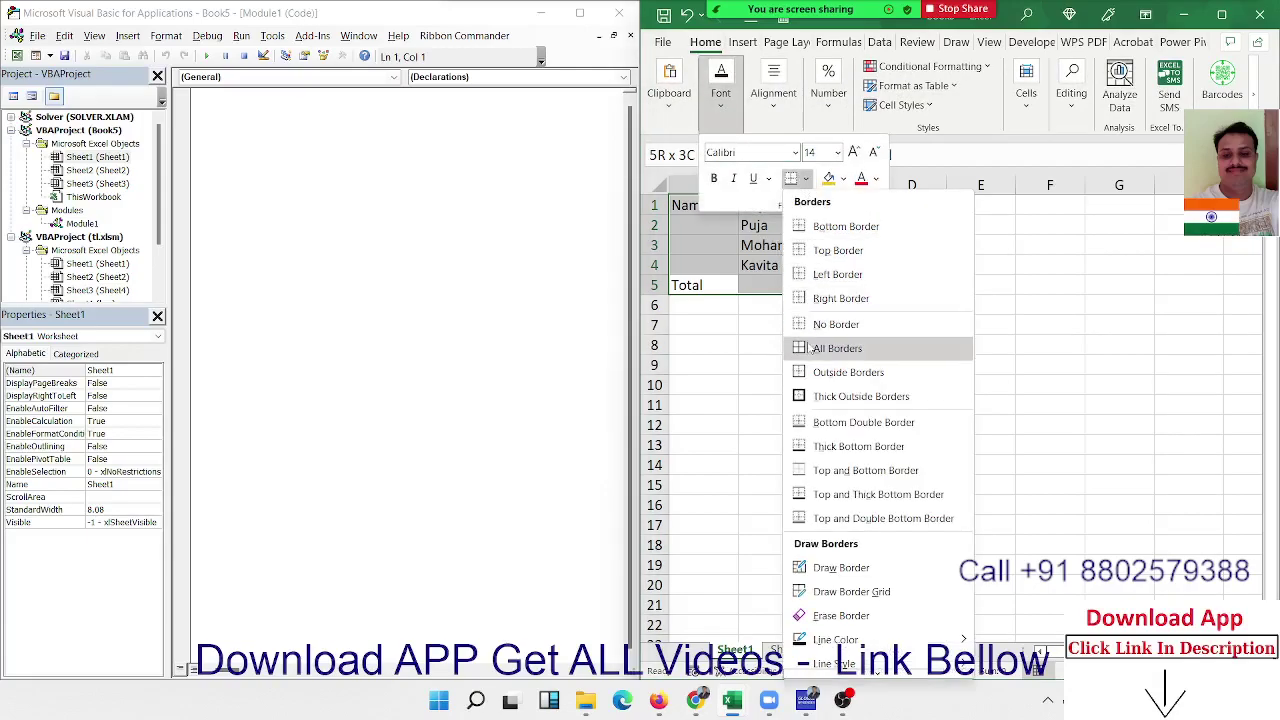
pyautogui.click(808, 348)
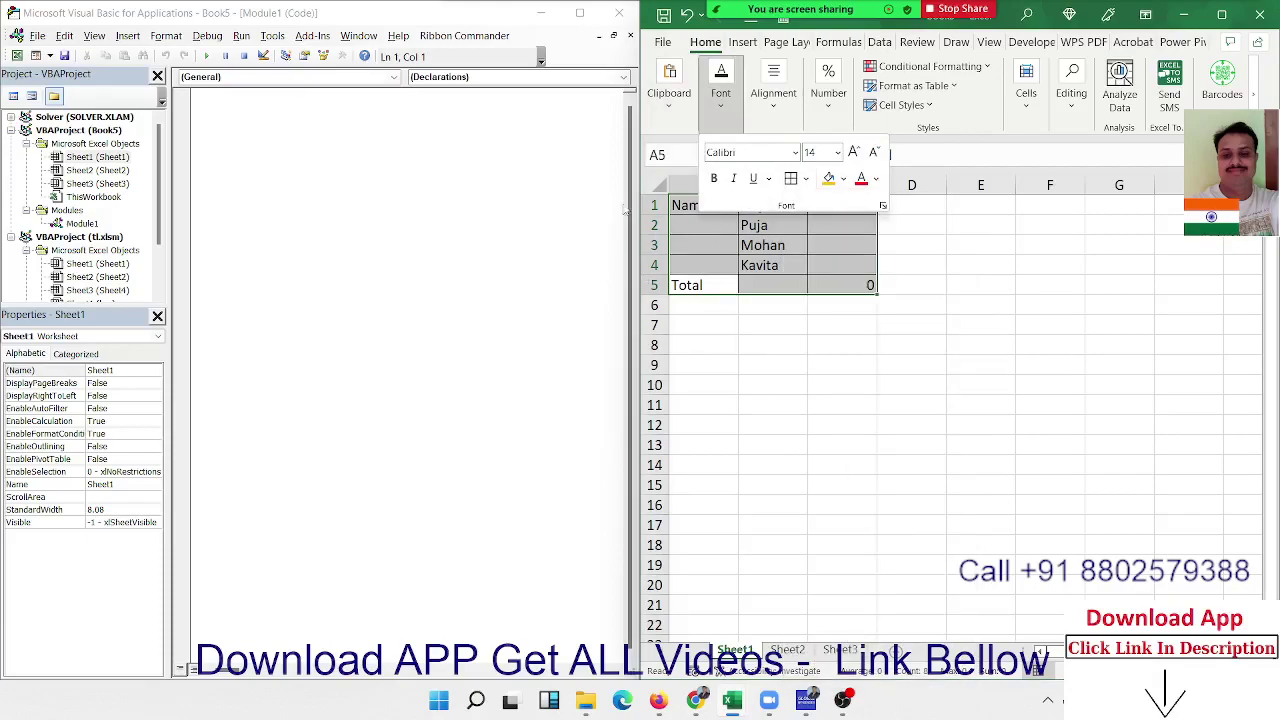
pyautogui.click(510, 204)
# Step: Declare Sub loop_1() in Module1 with Range("A1:C5").Copy as its first line
pyautogui.write('s')
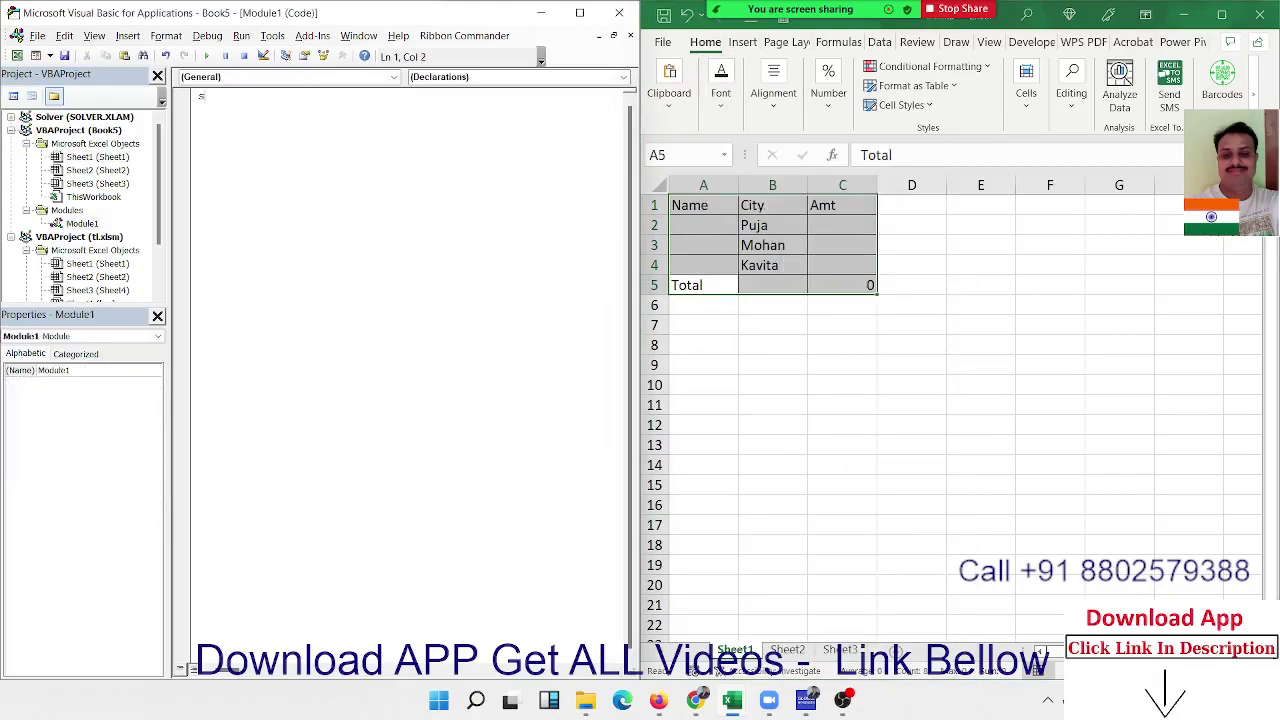
pyautogui.write('ub ')
pyautogui.write('loop_')
pyautogui.write('1()')
pyautogui.press('Return')
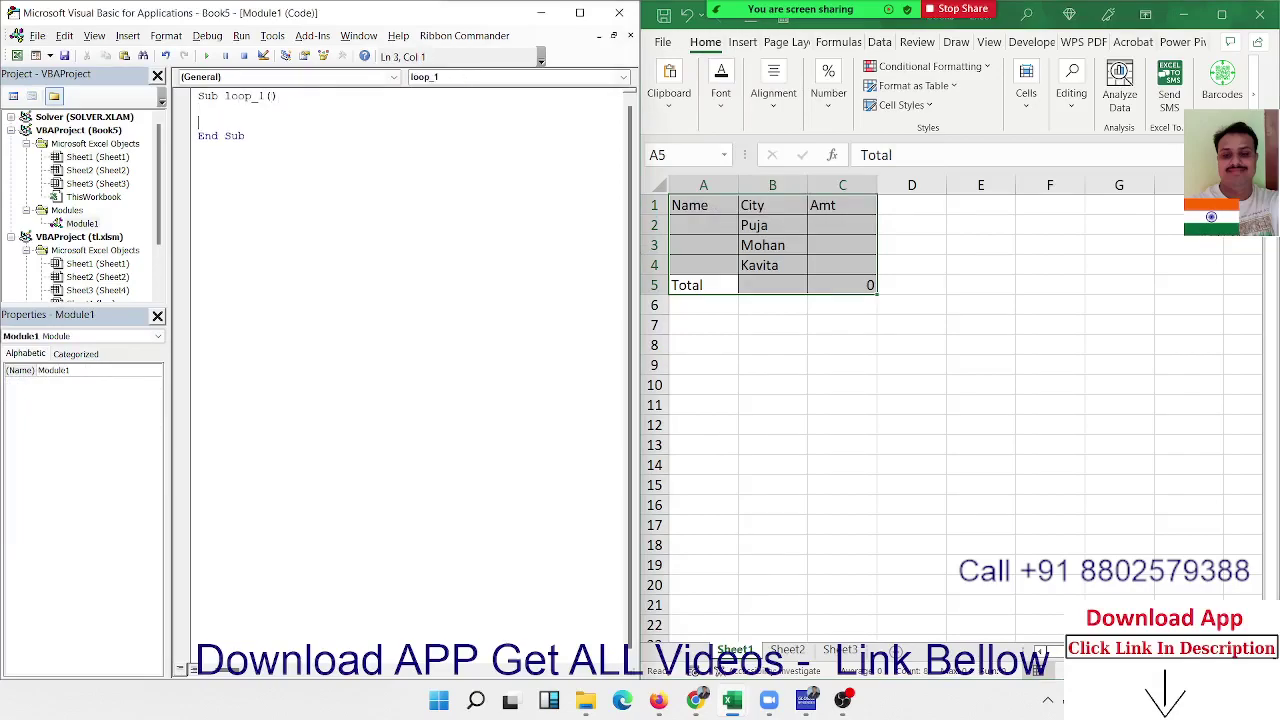
pyautogui.press('Return')
pyautogui.press('Return')
pyautogui.press('Return')
pyautogui.press('Up')
pyautogui.press('Up')
pyautogui.press('Up')
pyautogui.write('range(')
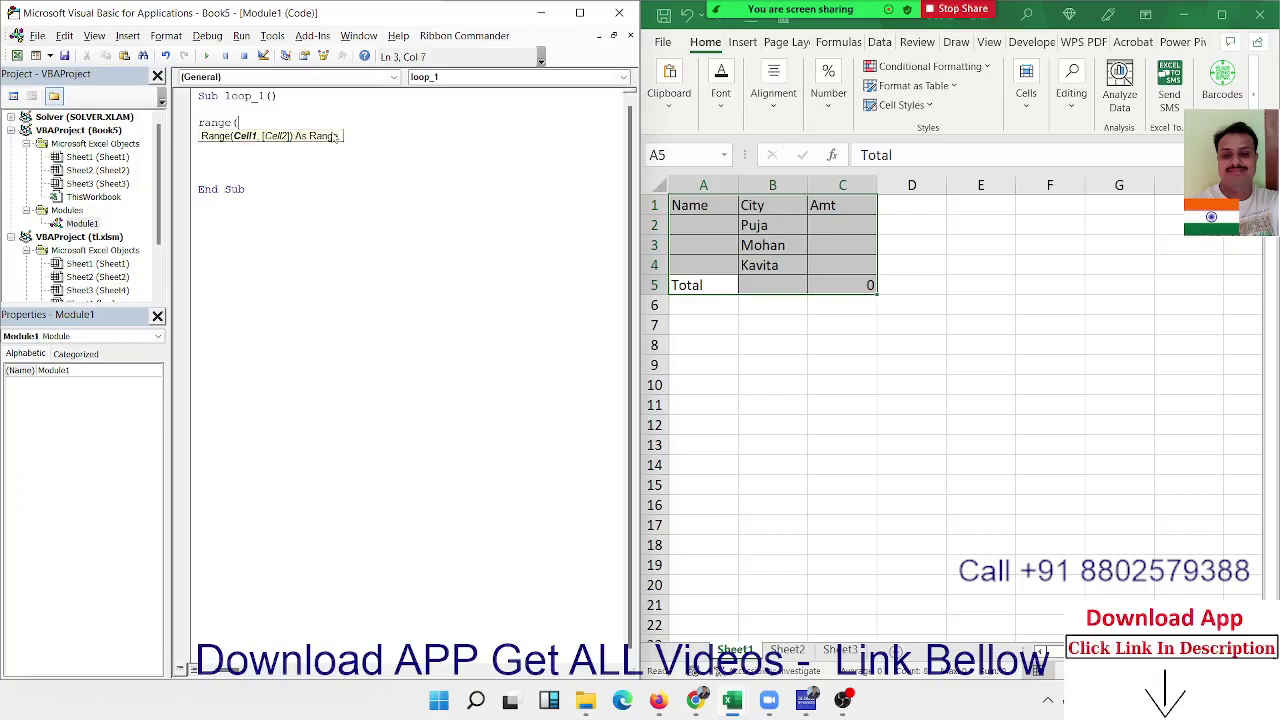
pyautogui.write('"A1')
pyautogui.write(':C')
pyautogui.write('5')
pyautogui.write('"')
pyautogui.write(').copy')
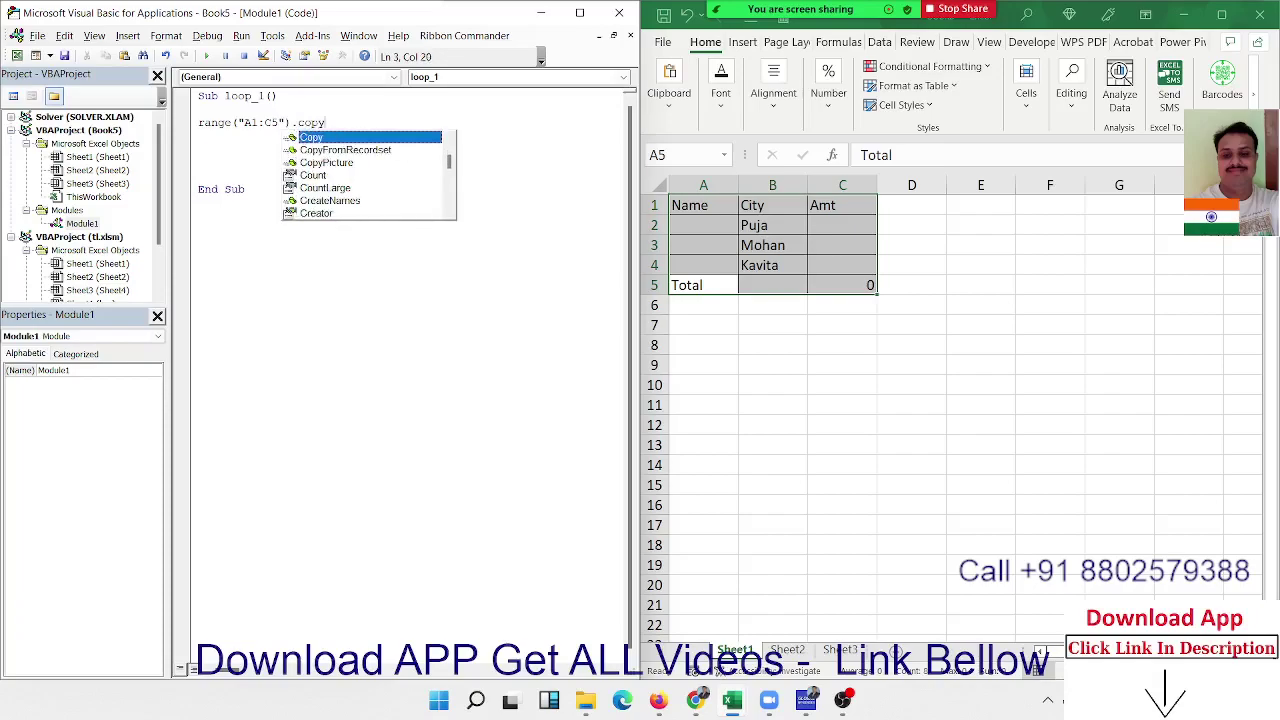
pyautogui.press('Return')
pyautogui.press('Return')
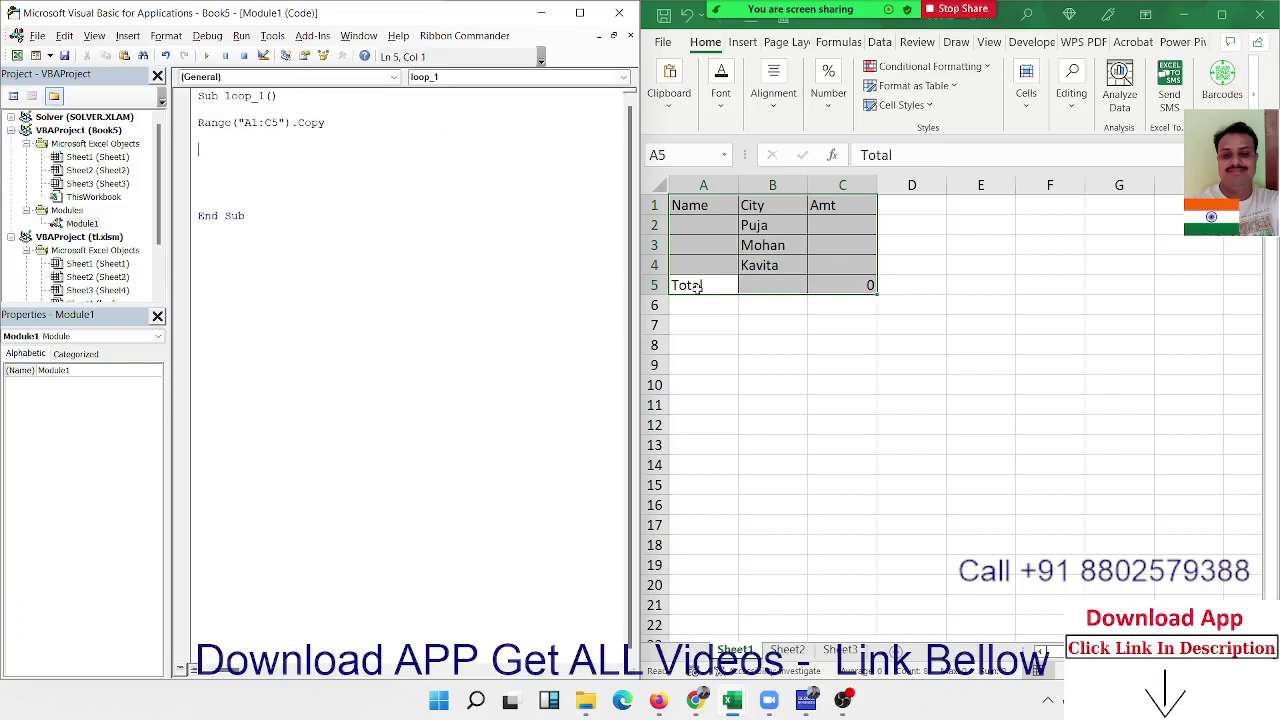
# Step: Start a new loop_1 line with Range("A65000").End(xlUp)
pyautogui.click(686, 325)
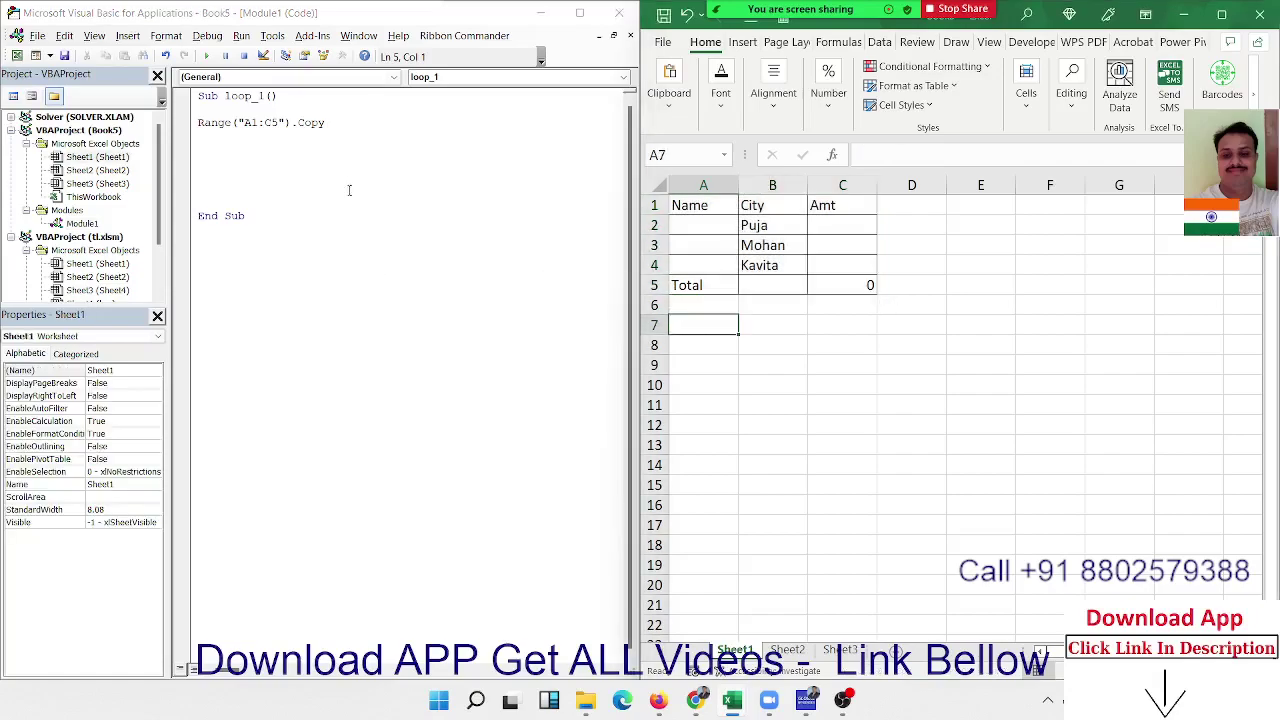
pyautogui.click(409, 178)
pyautogui.press('BackSpace')
pyautogui.write('ra')
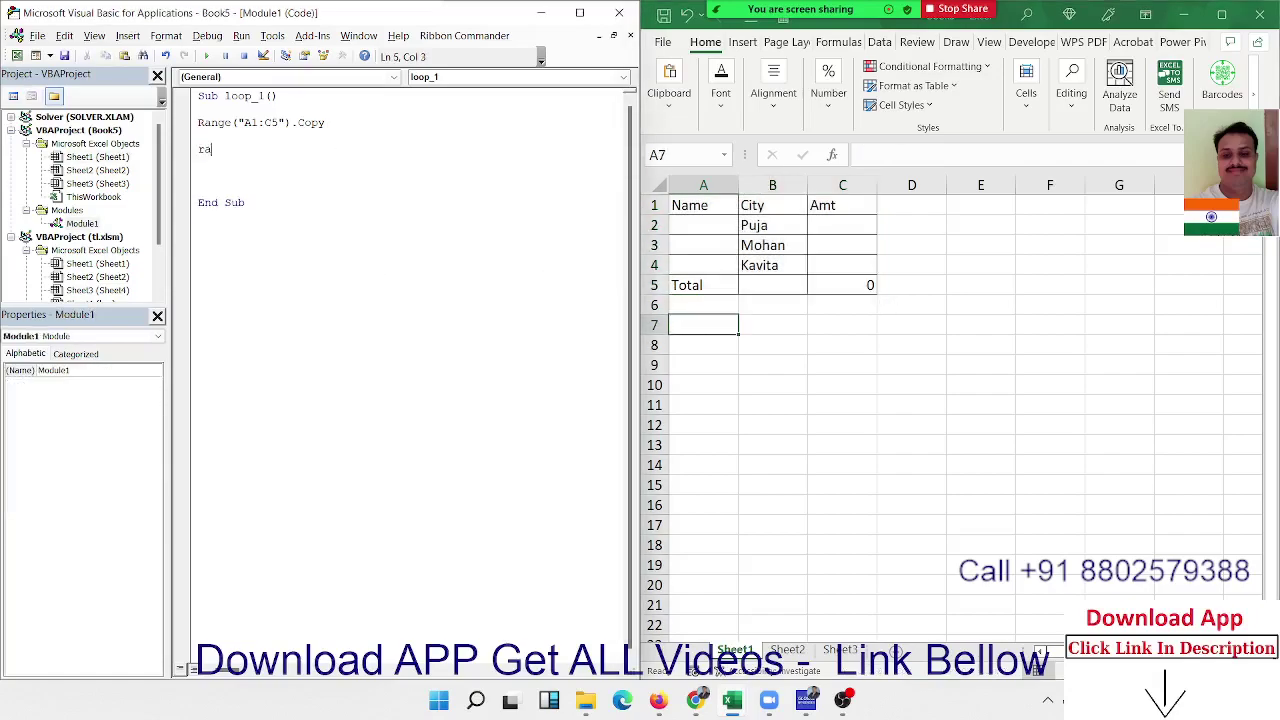
pyautogui.write('nge(')
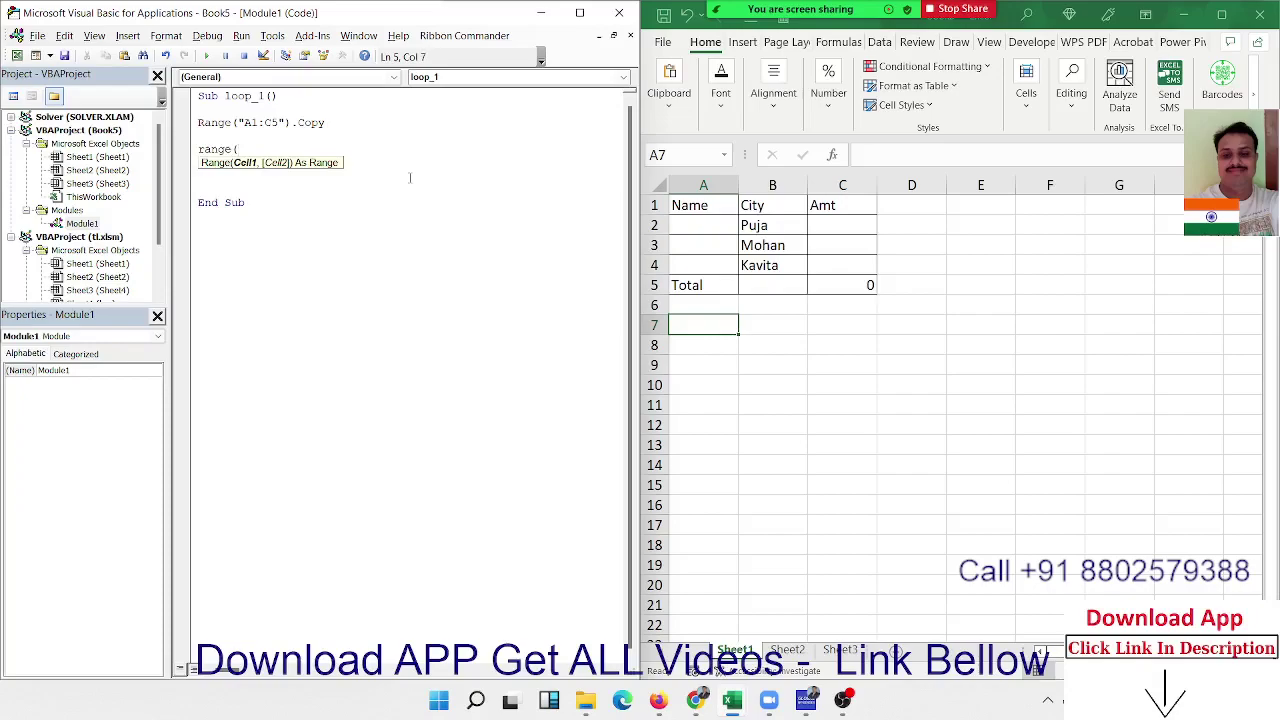
pyautogui.write('"A6500')
pyautogui.write('0").en')
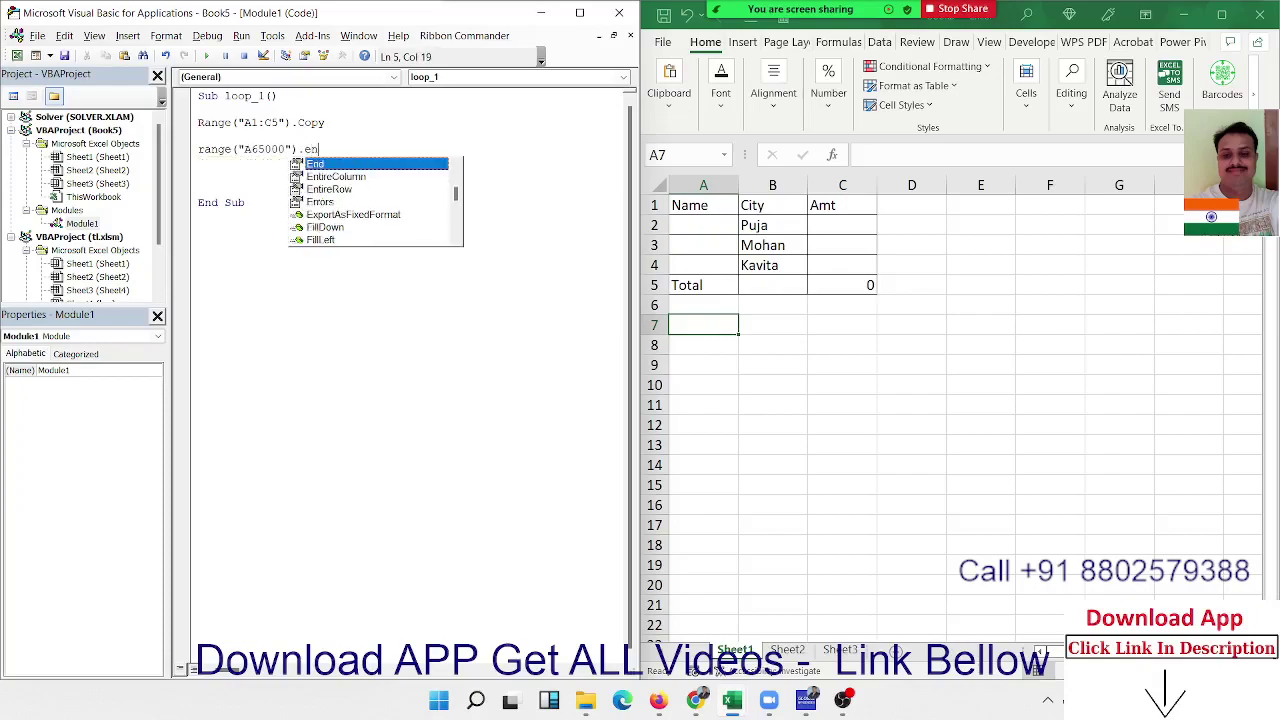
pyautogui.write('d')
pyautogui.press('Tab')
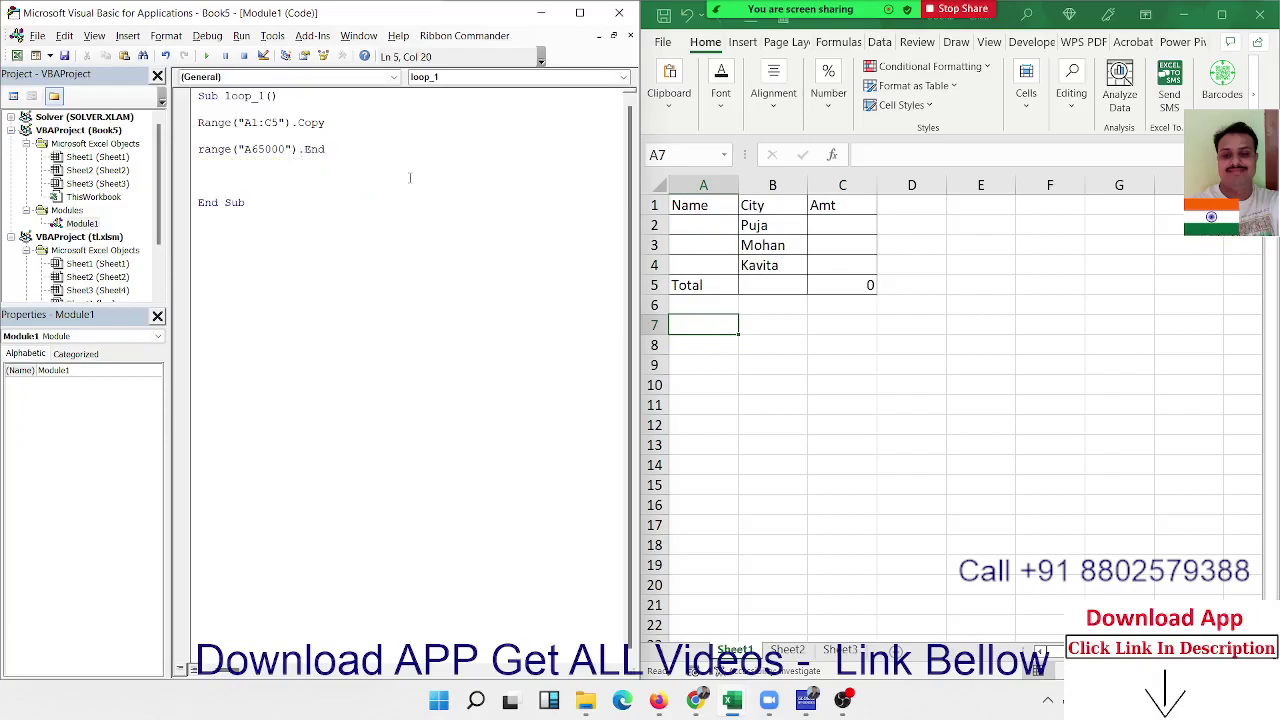
pyautogui.write('(')
pyautogui.press('Down')
pyautogui.press('Down')
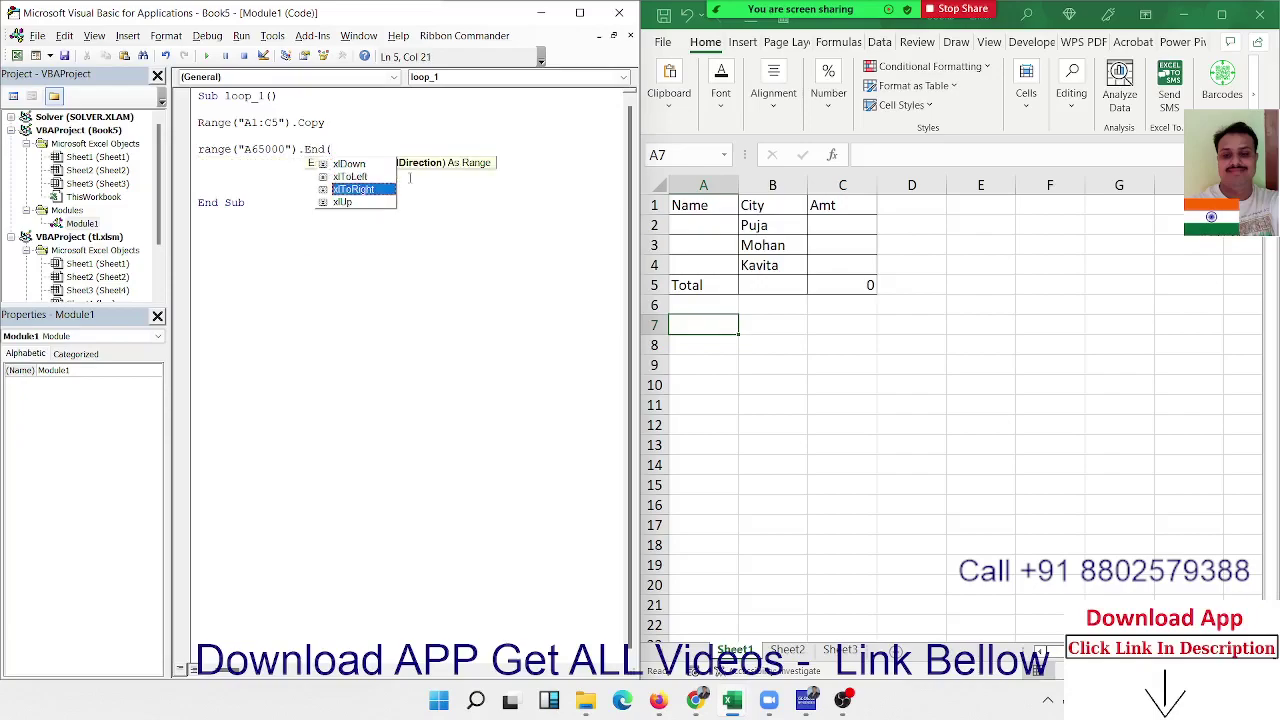
pyautogui.press('Down')
pyautogui.press('Tab')
# Step: Append .Offset(1,0).PasteSpecial to complete the paste line
pyautogui.write(')')
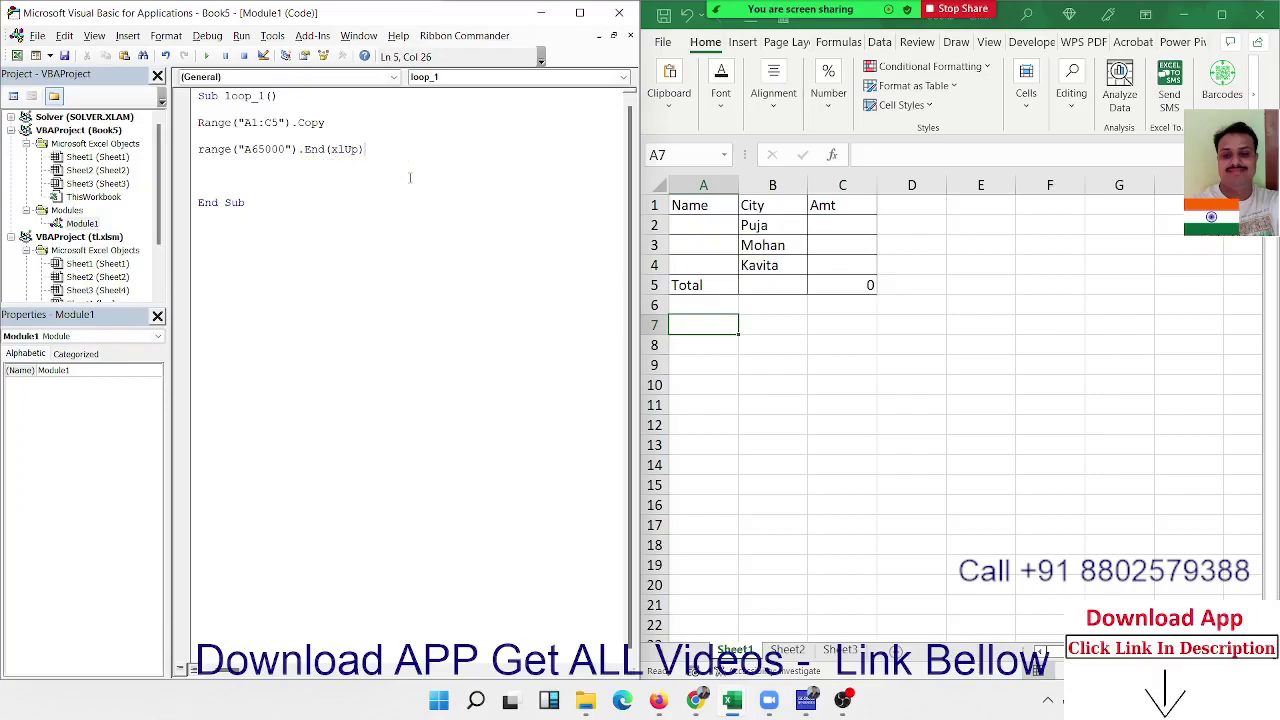
pyautogui.write('.')
pyautogui.write('off')
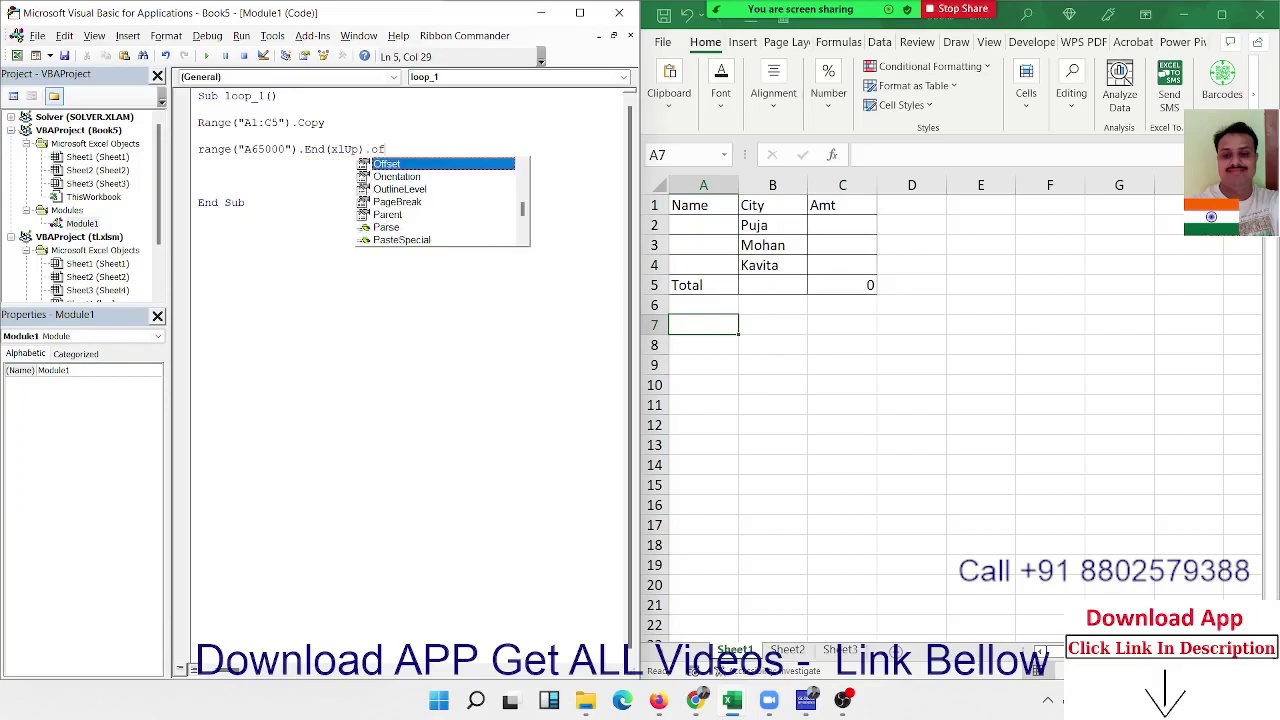
pyautogui.press('Tab')
pyautogui.write('(')
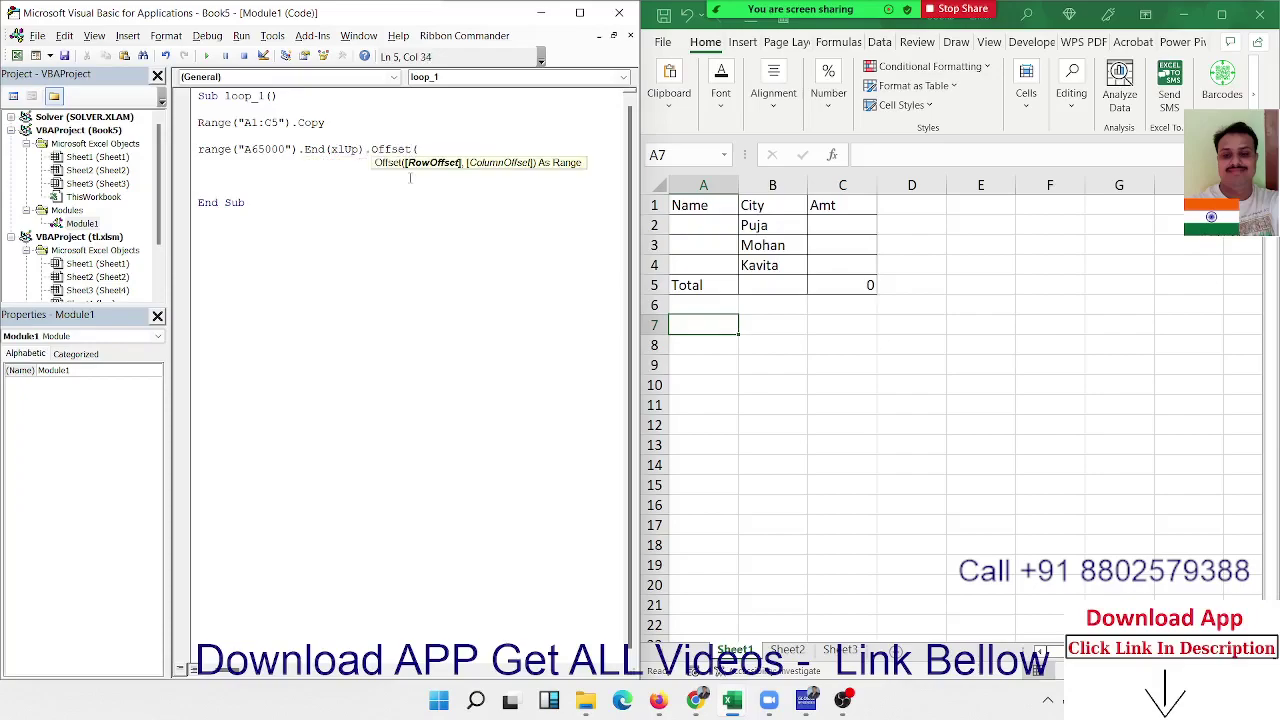
pyautogui.write('1,0')
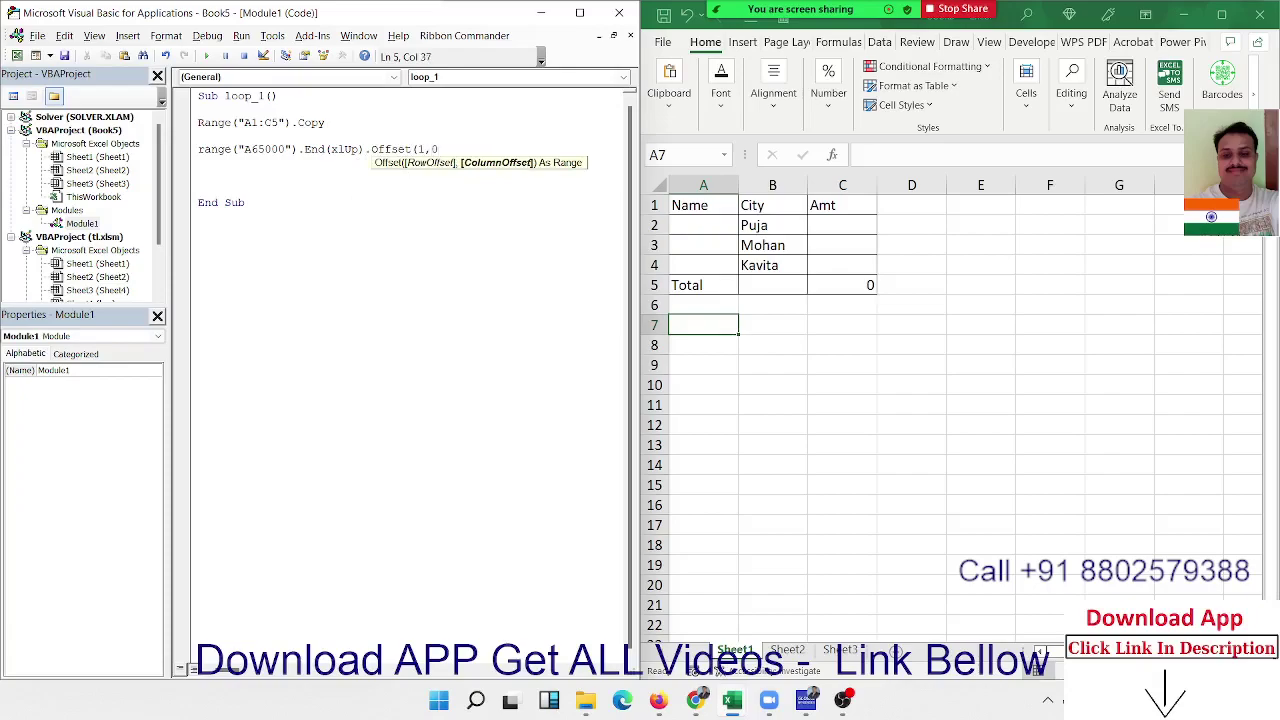
pyautogui.write(').pa')
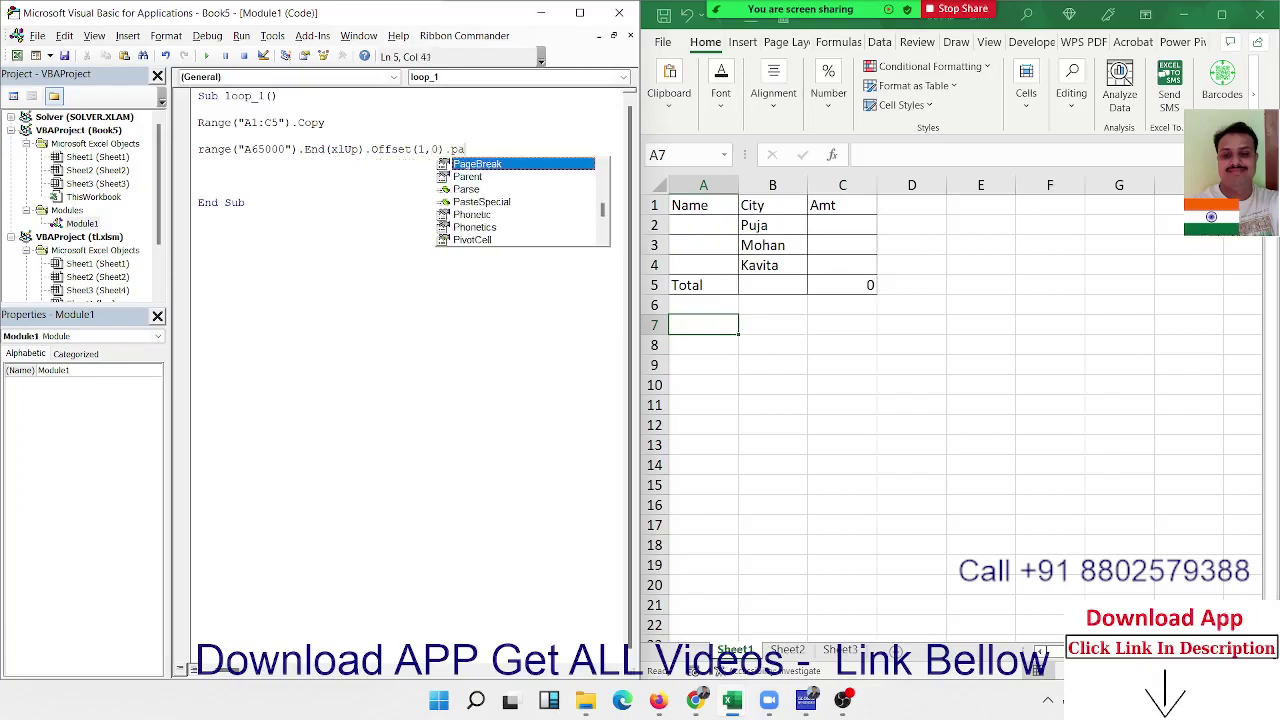
pyautogui.write('s')
pyautogui.press('Down')
pyautogui.press('Tab')
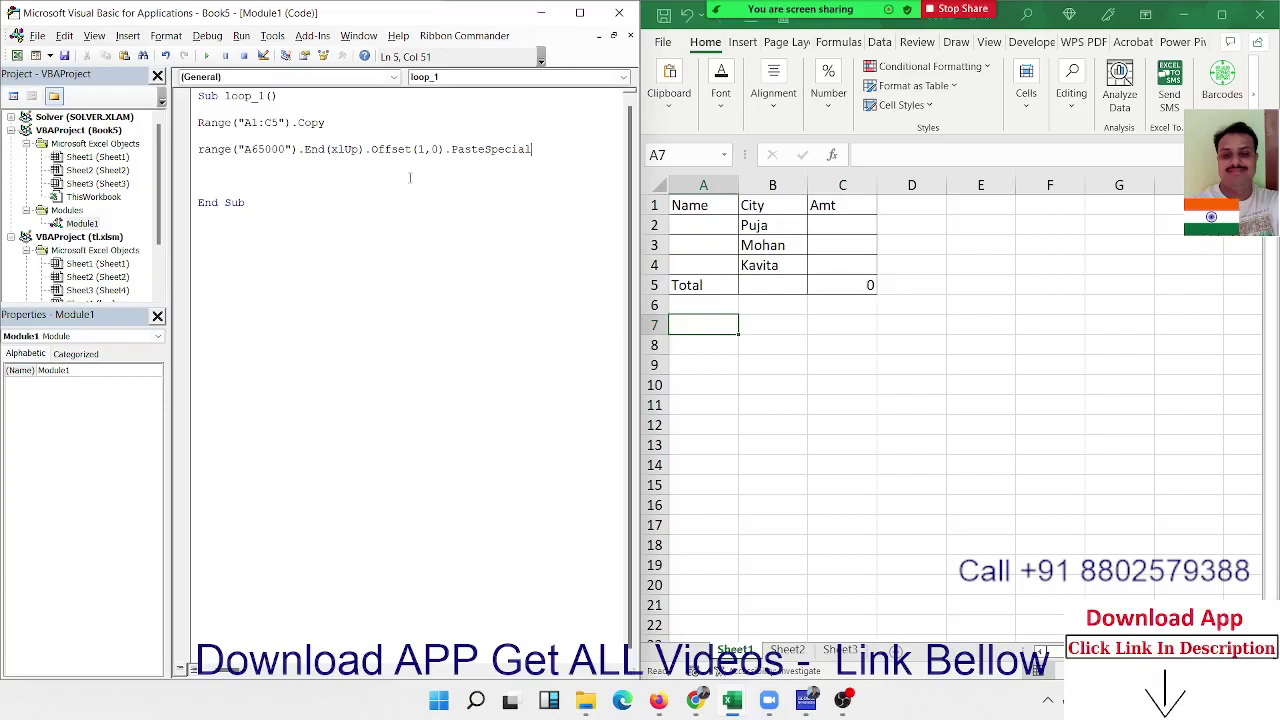
pyautogui.press('Return')
# Step: Remove the row offset 1 from the Offset call on line 5
pyautogui.click(719, 310)
pyautogui.click(714, 323)
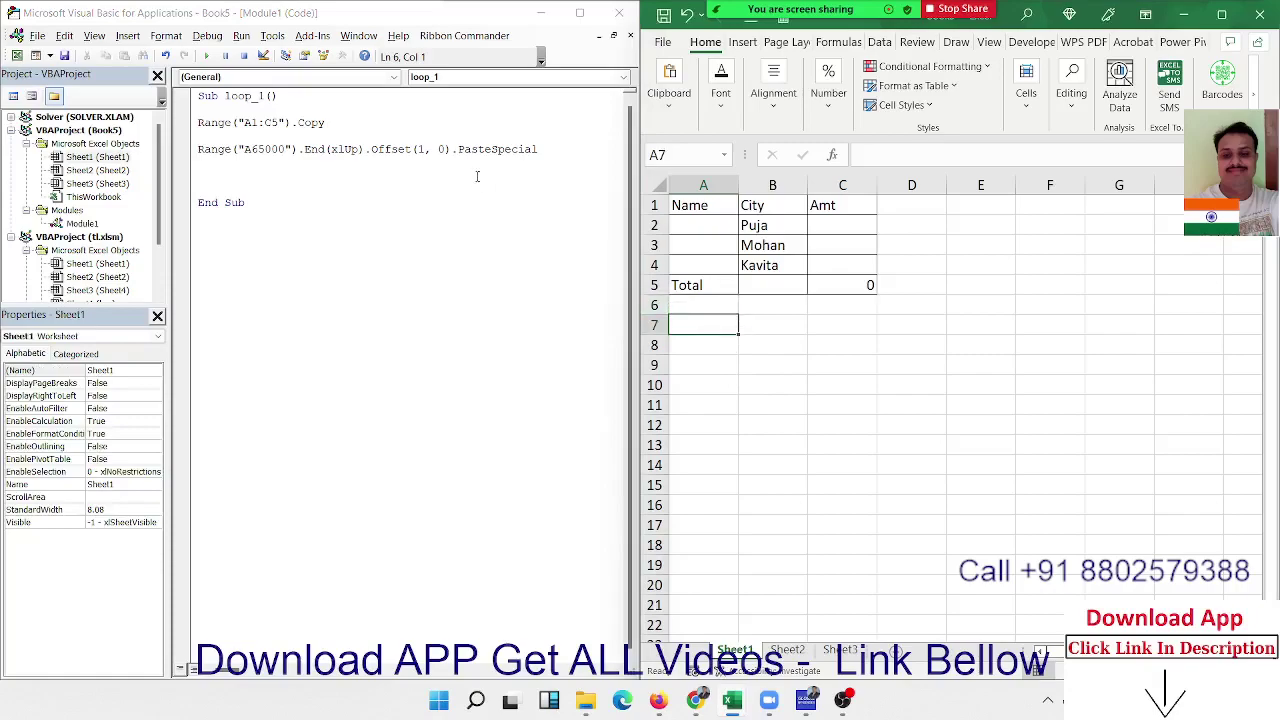
pyautogui.click(418, 150)
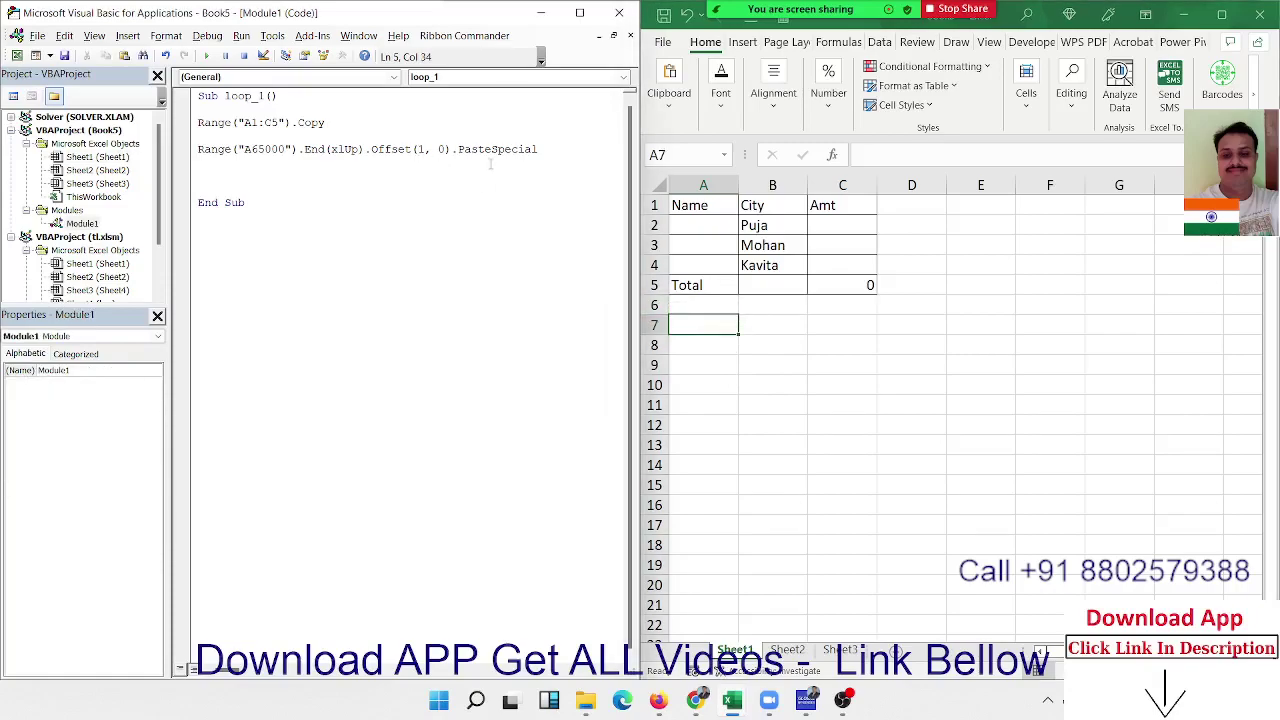
pyautogui.press('Delete')
# Step: Set the row offset to 2 and run the macro to paste one table copy
pyautogui.write('2')
pyautogui.click(290, 176)
pyautogui.click(205, 57)
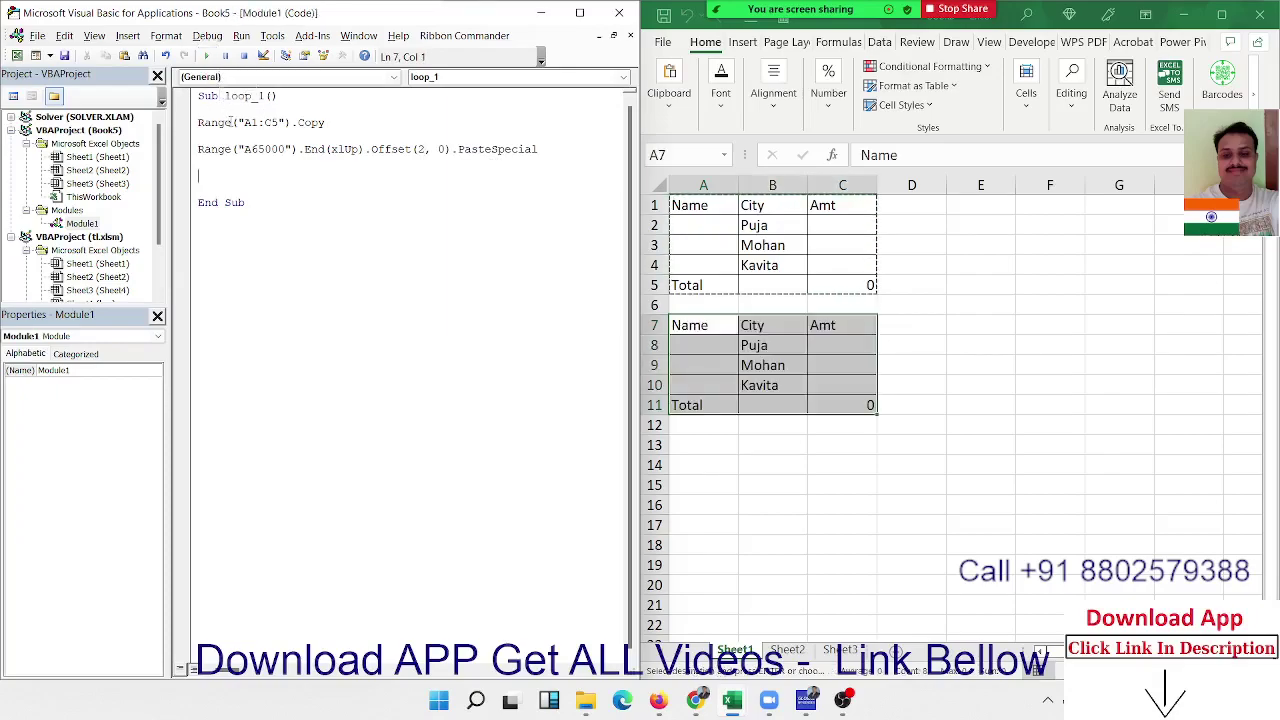
# Step: Duplicate the PasteSpecial line four more times in loop_1
pyautogui.press('Up')
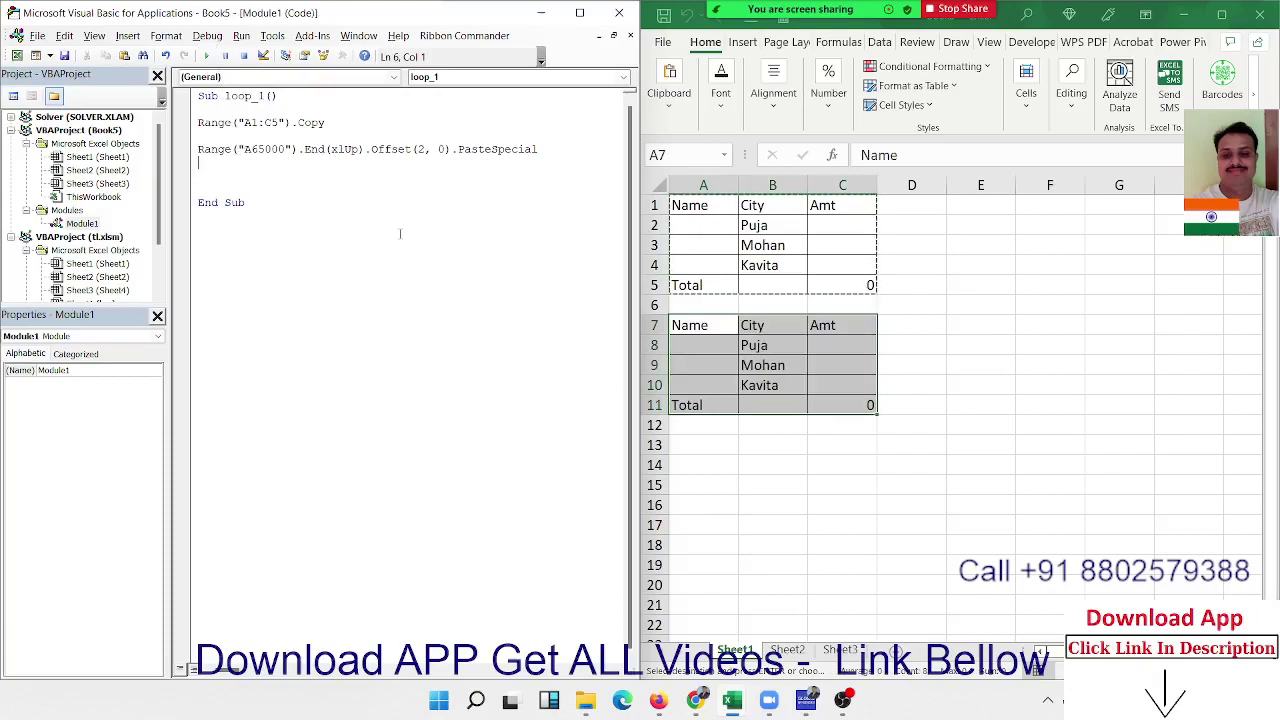
pyautogui.press('Up')
pyautogui.press('Up')
pyautogui.press('Up')
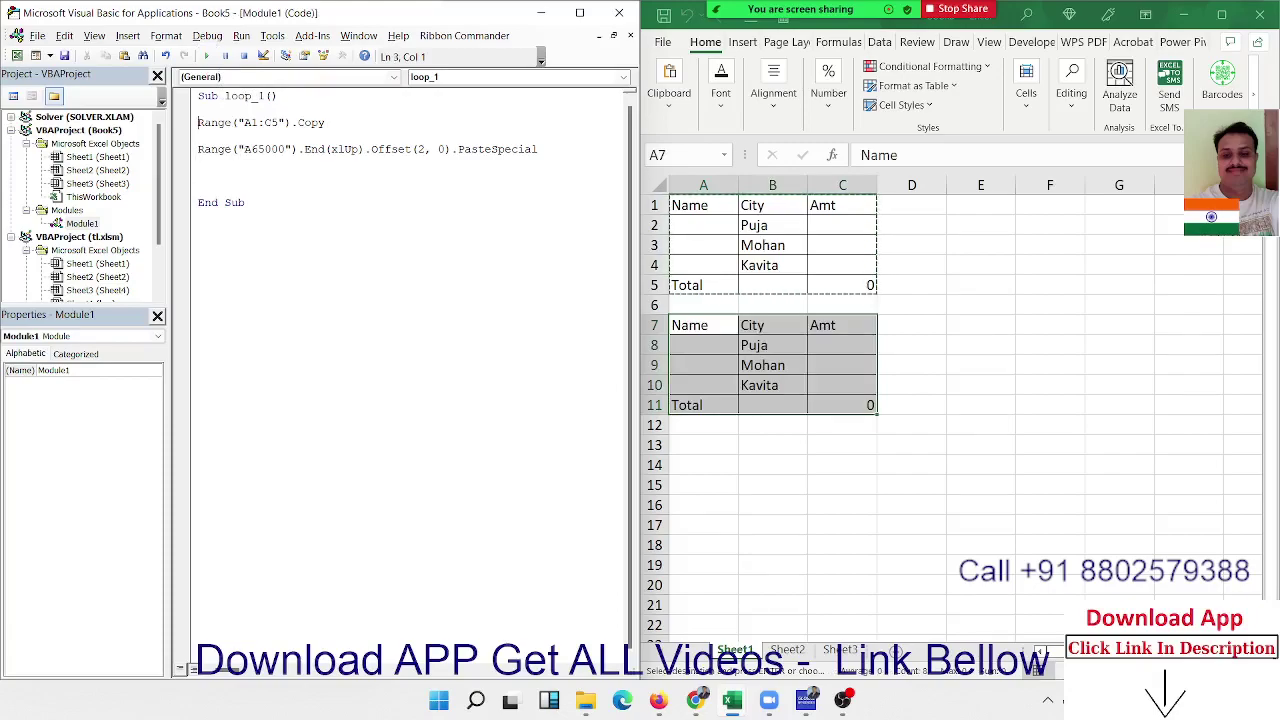
pyautogui.hotkey('shift', 'Down')
pyautogui.press('Right')
pyautogui.press('Down')
pyautogui.hotkey('shift', 'Down')
pyautogui.hotkey('ctrl', 'c')
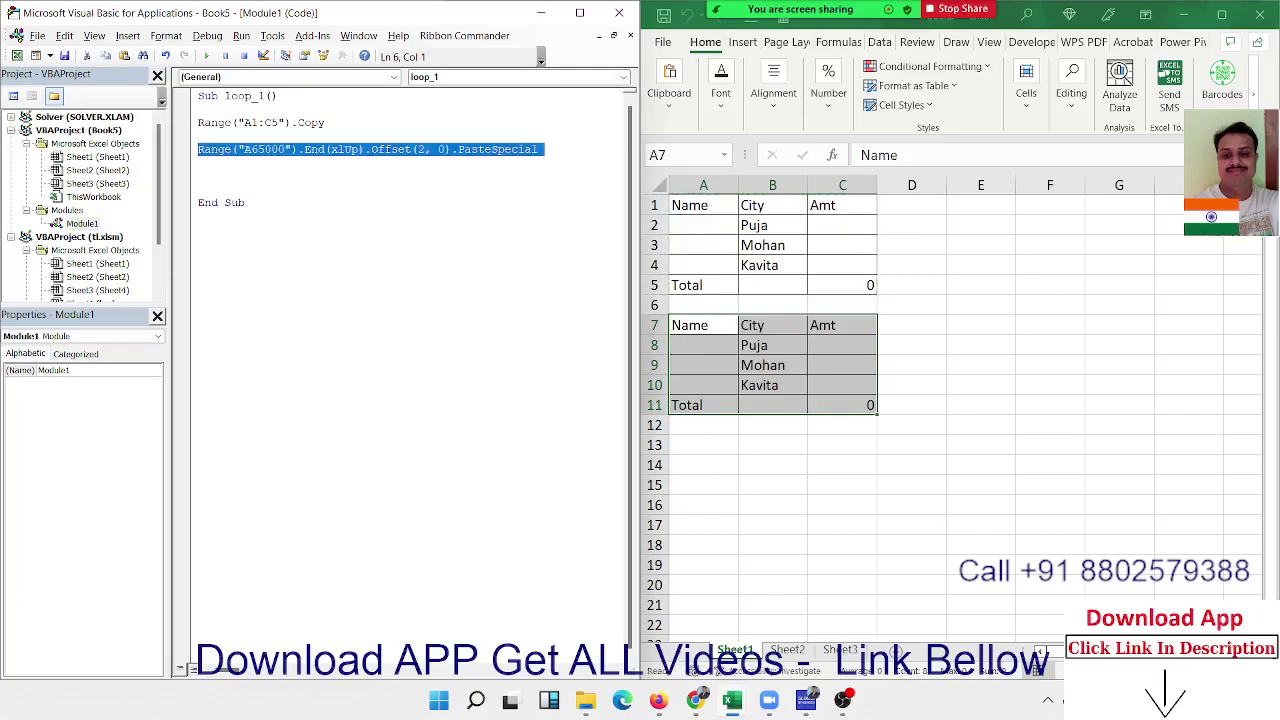
pyautogui.press('Right')
pyautogui.hotkey('ctrl', 'v')
pyautogui.press('Return')
pyautogui.hotkey('ctrl', 'v')
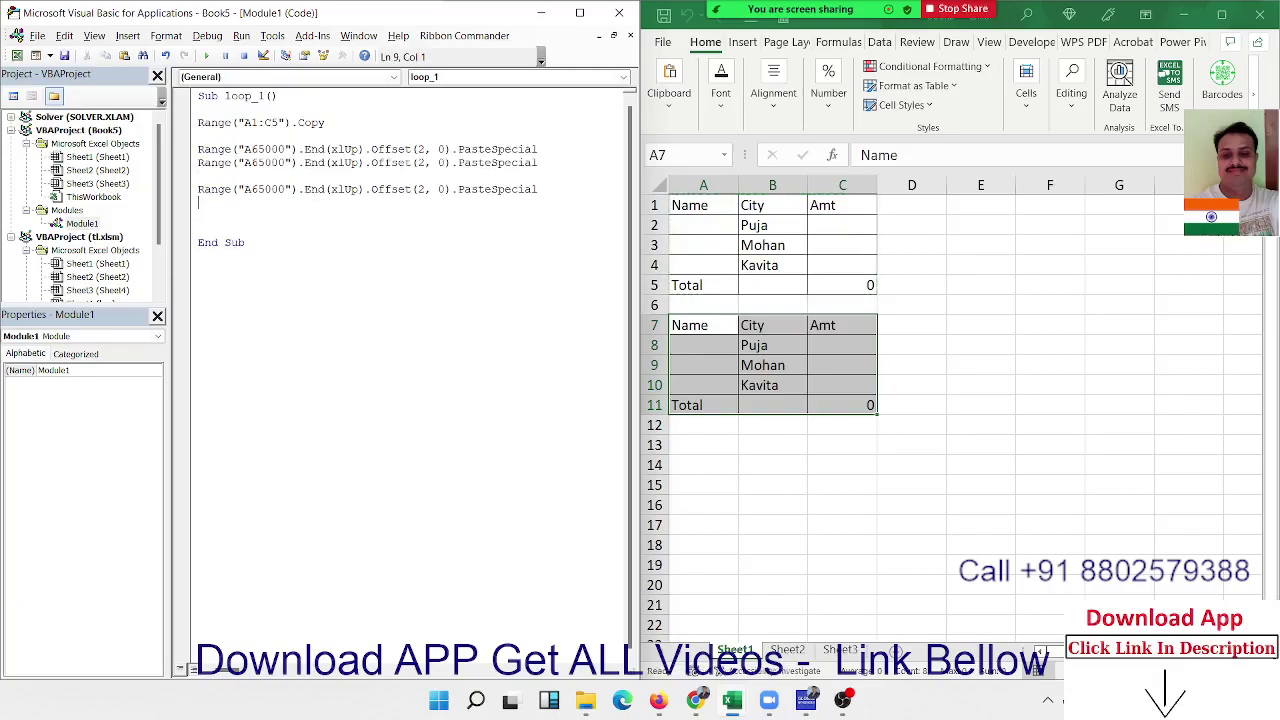
pyautogui.press('Return')
pyautogui.hotkey('ctrl', 'v')
pyautogui.press('Return')
pyautogui.hotkey('ctrl', 'v')
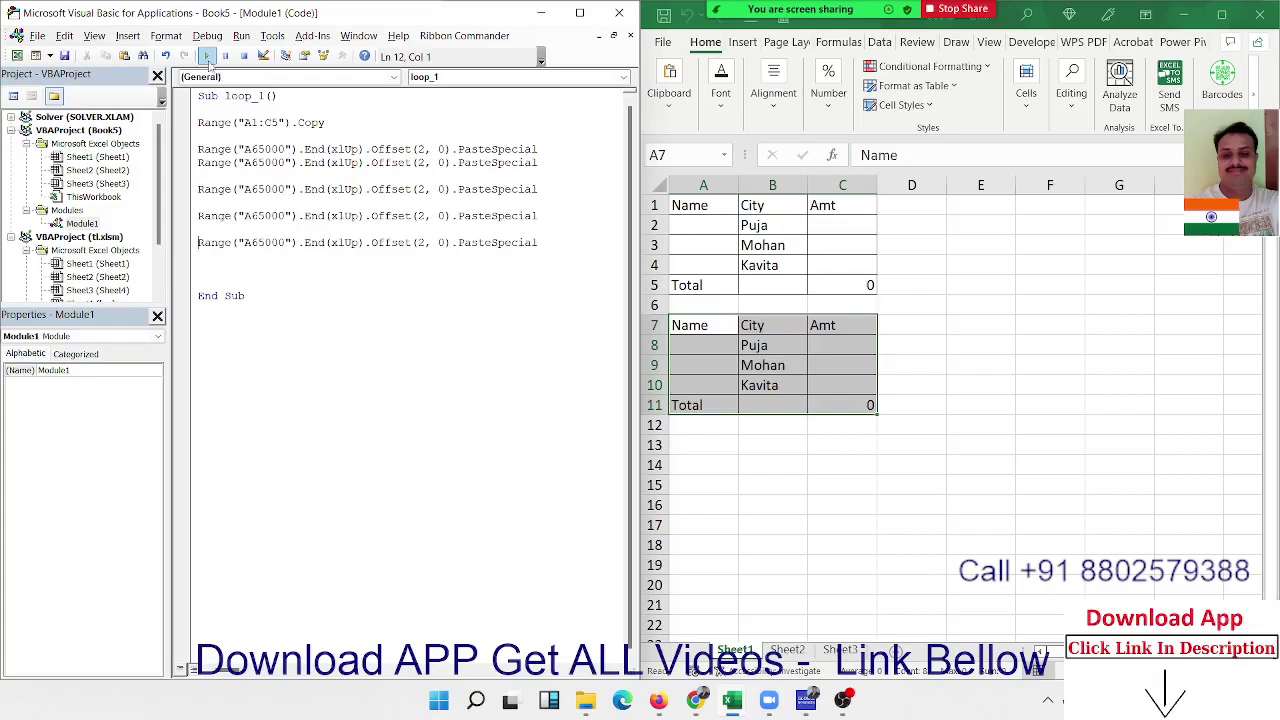
# Step: Run the macro again, stacking copies down to row 41, and select rows 7–41
pyautogui.click(207, 57)
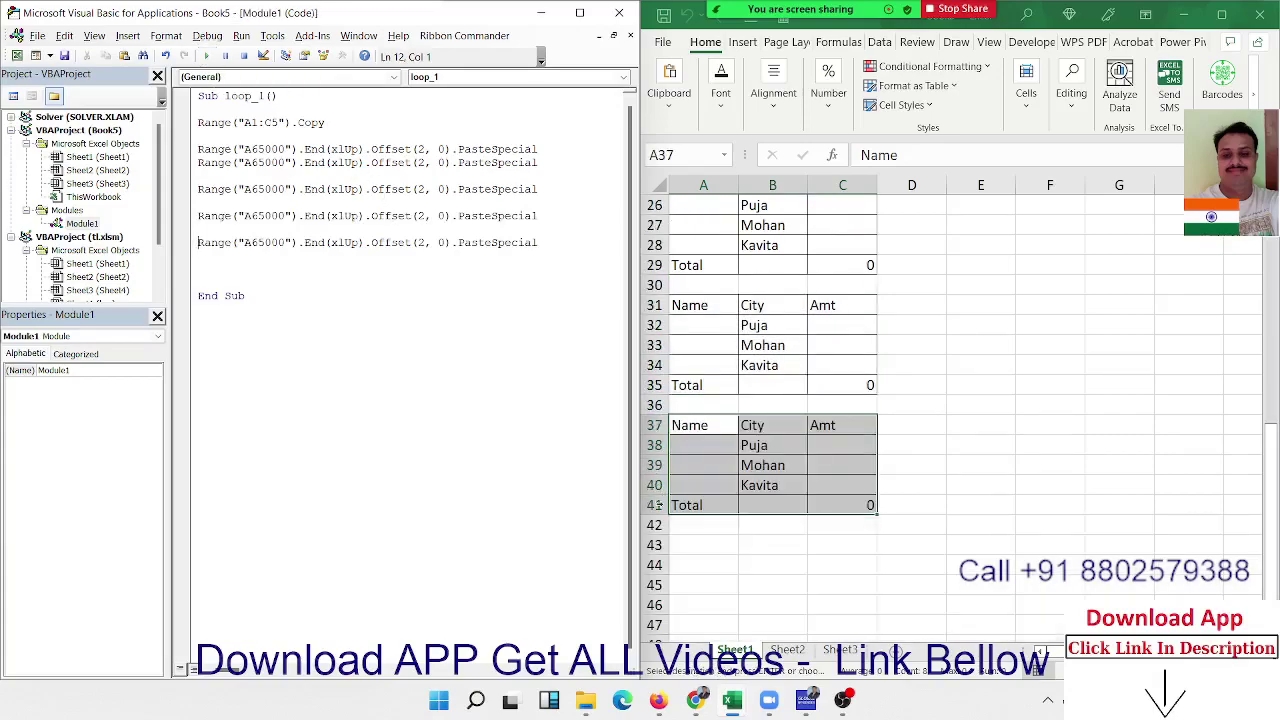
pyautogui.moveTo(655, 505); pyautogui.dragTo(675, 97)
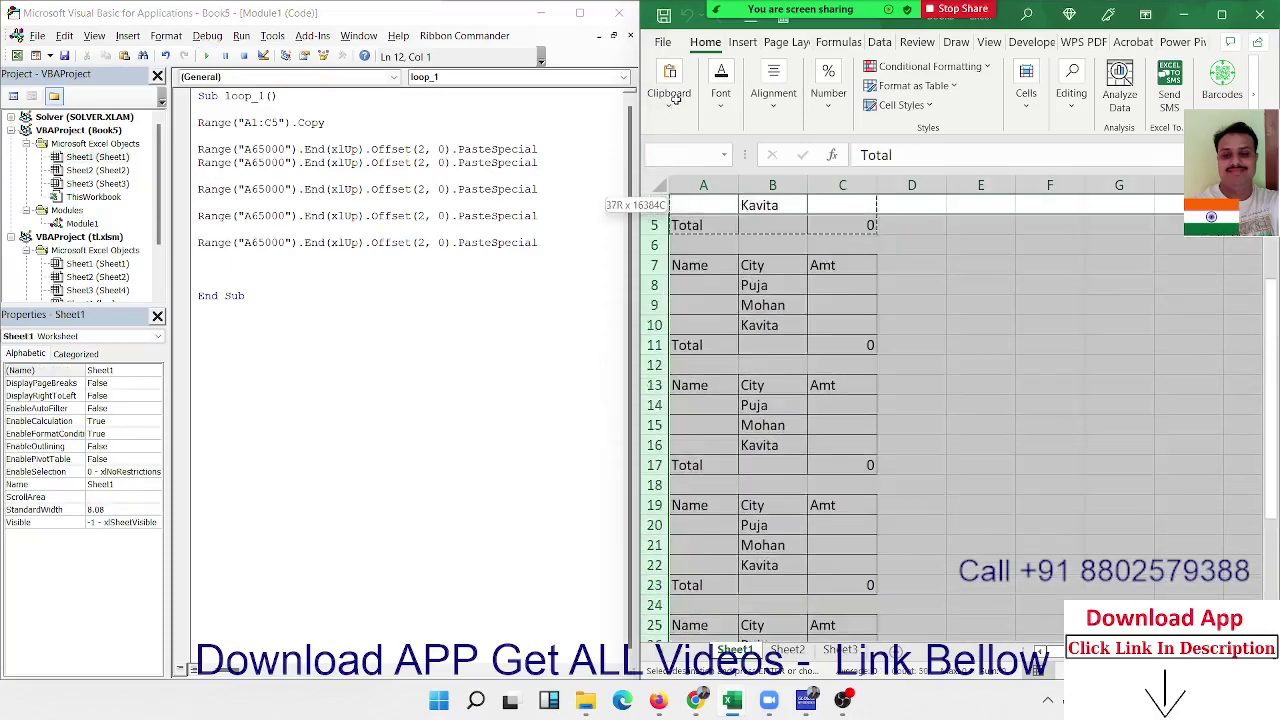
pyautogui.moveTo(675, 97); pyautogui.dragTo(688, 325)
pyautogui.scroll(-3, 787, 424)
pyautogui.scroll(-4, 787, 424)
pyautogui.scroll(-3, 787, 424)
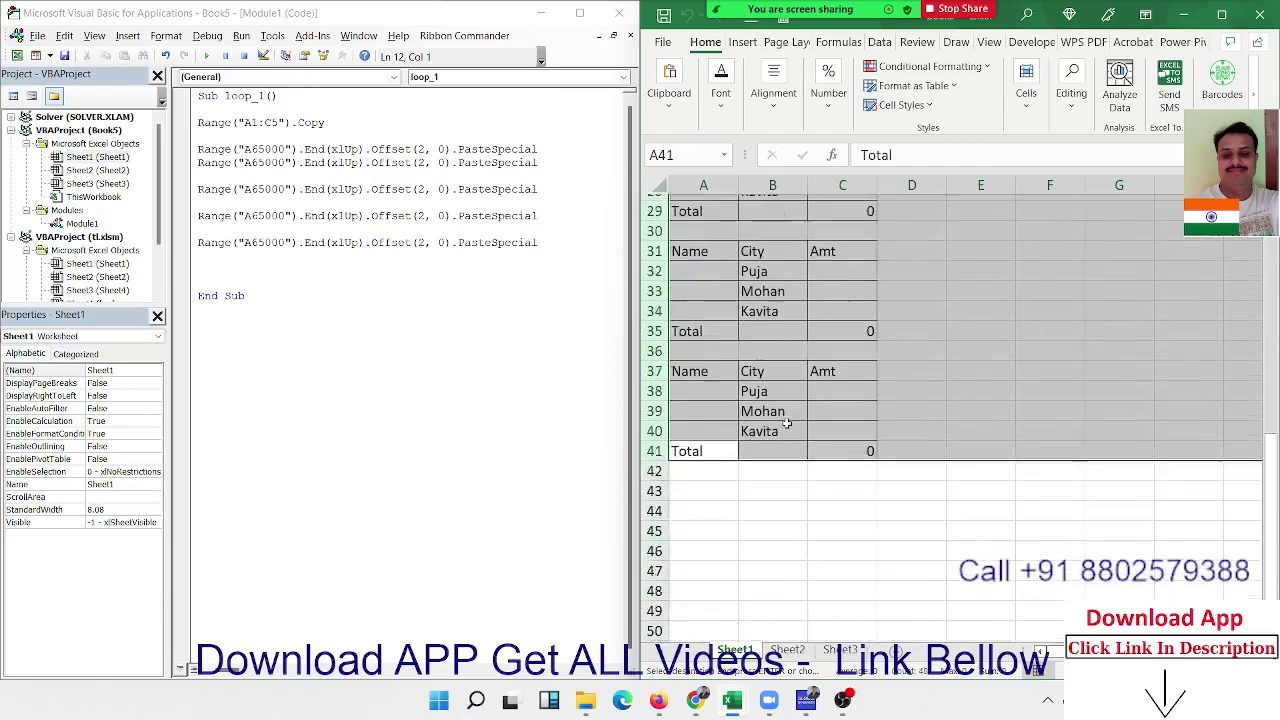
pyautogui.scroll(-4, 787, 424)
pyautogui.scroll(7, 787, 424)
pyautogui.scroll(7, 787, 424)
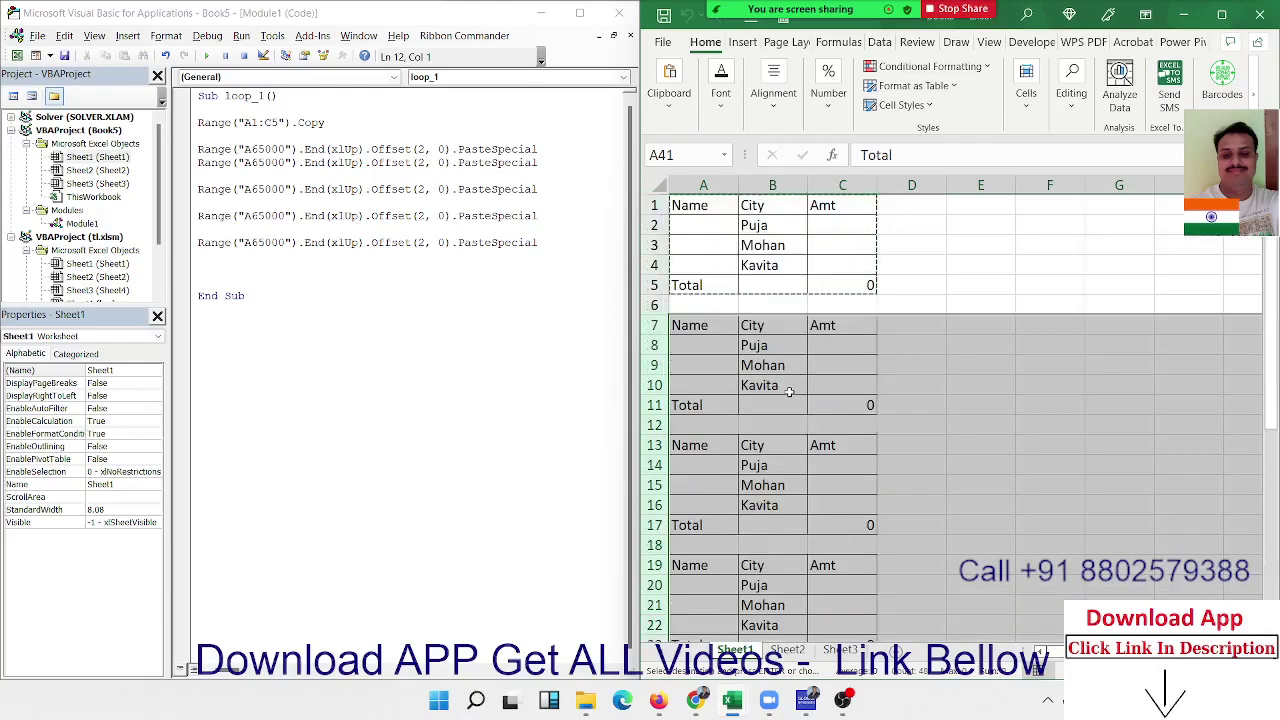
# Step: Clear rows 7–41 and delete the extra PasteSpecial lines, keeping only one
pyautogui.press('Delete')
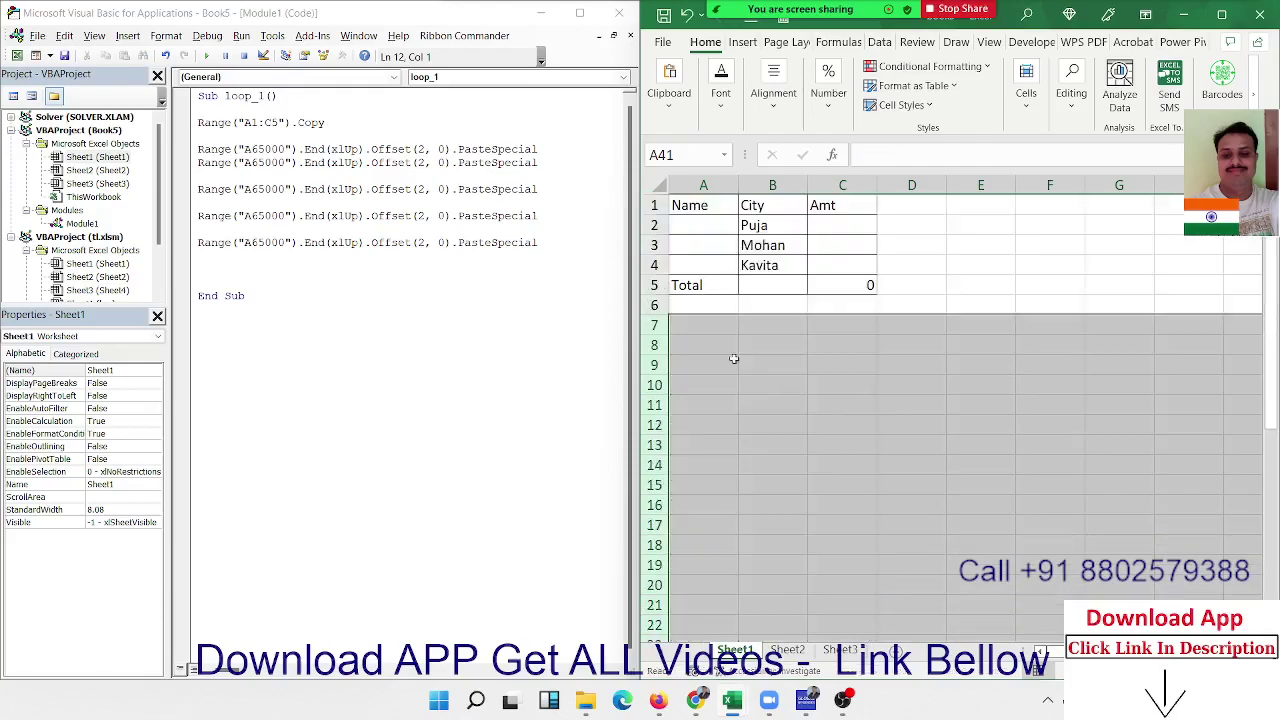
pyautogui.click(205, 268)
pyautogui.click(221, 124)
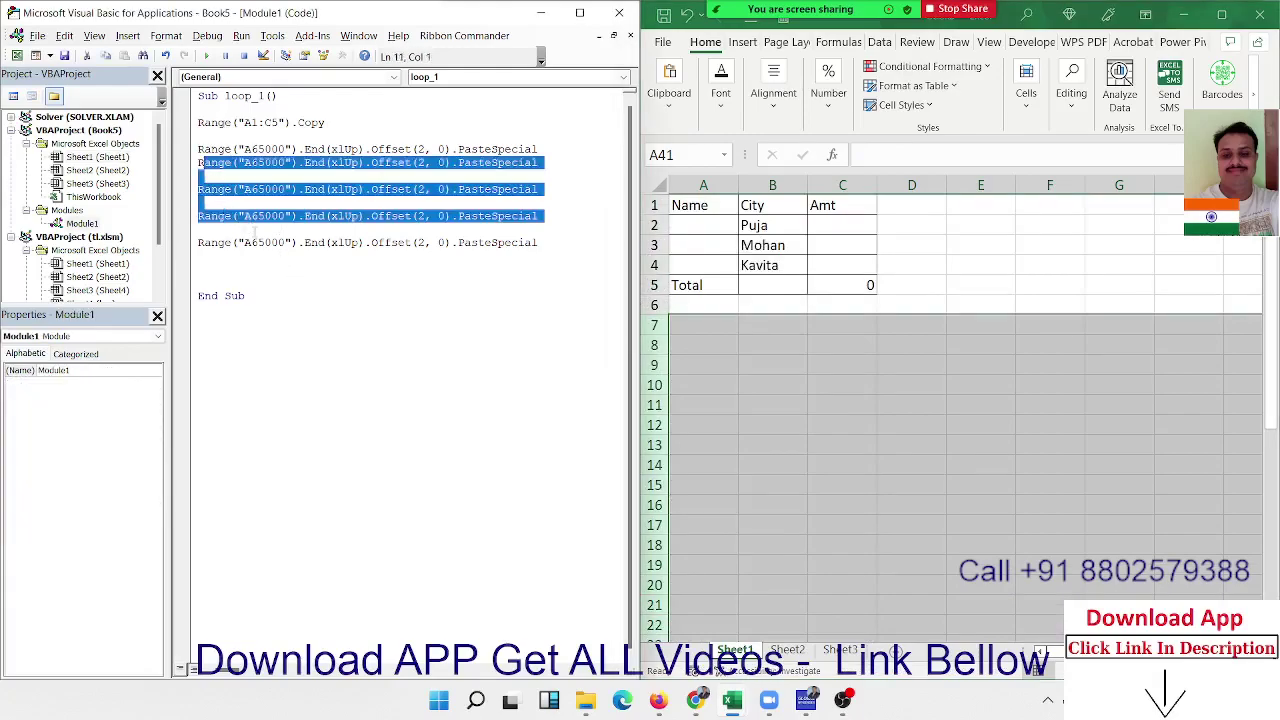
pyautogui.moveTo(204, 162); pyautogui.dragTo(198, 258)
pyautogui.click(198, 256)
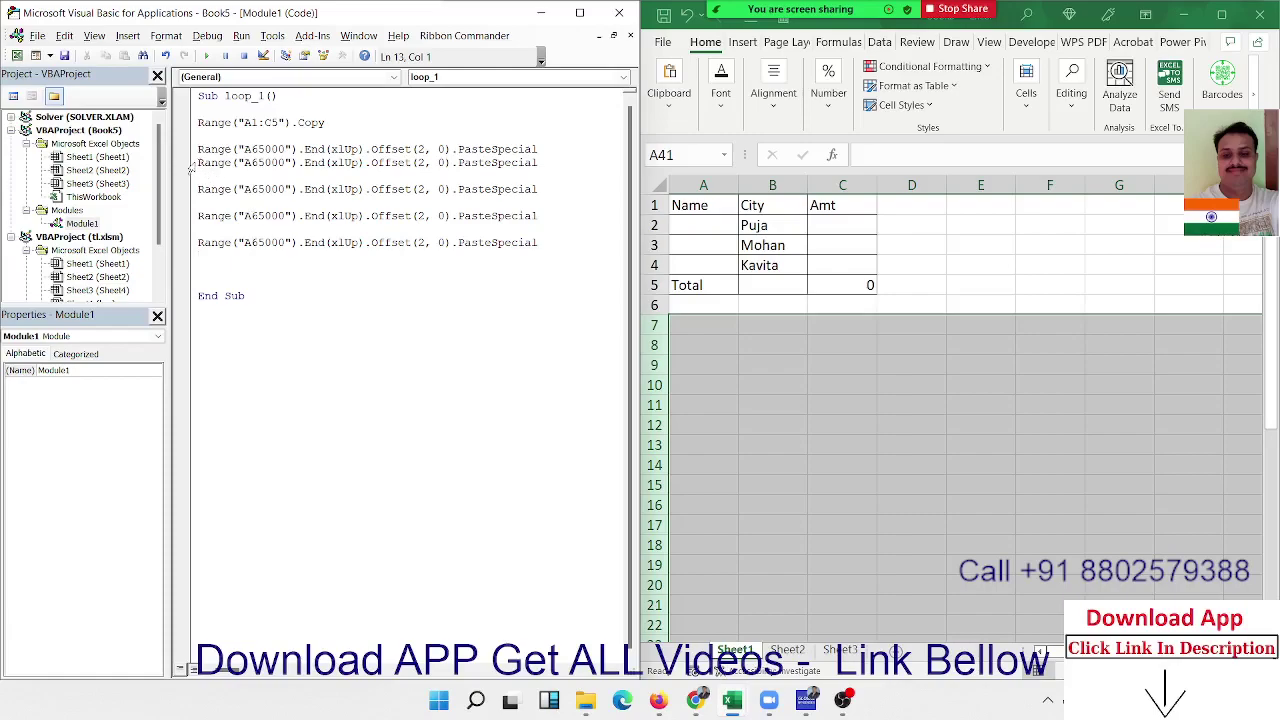
pyautogui.moveTo(198, 162); pyautogui.dragTo(222, 222)
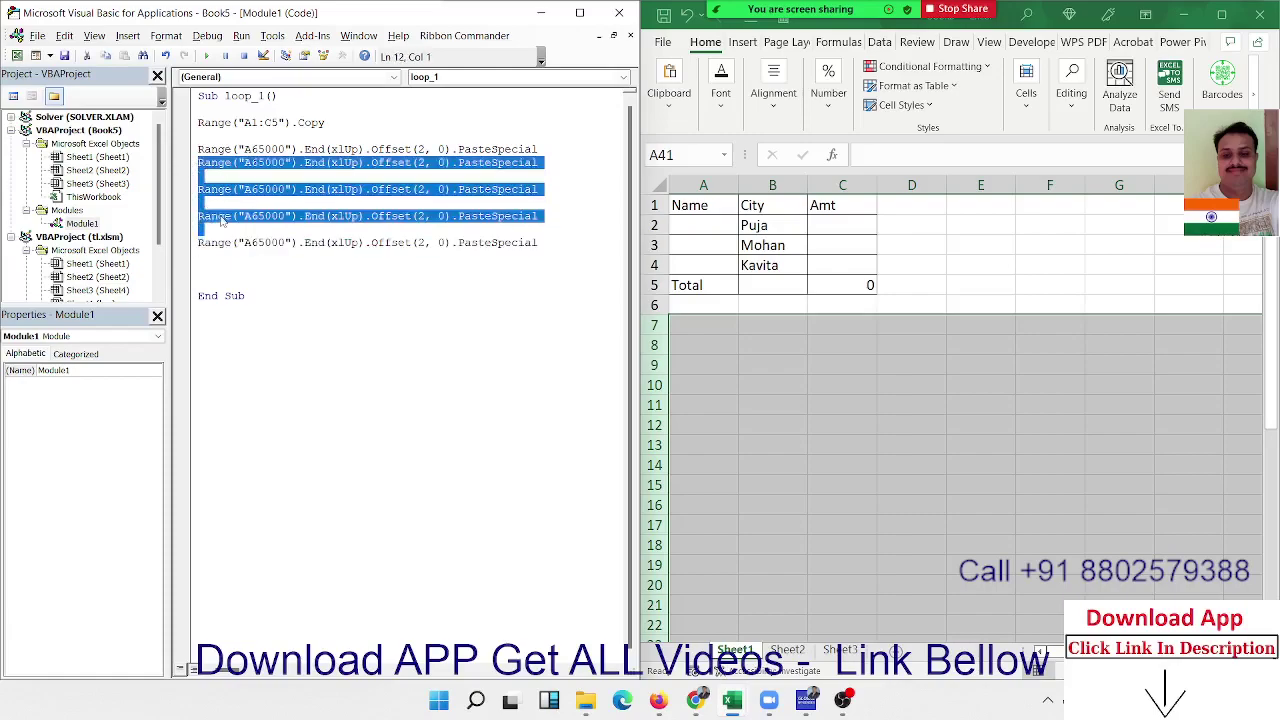
pyautogui.press('Delete')
pyautogui.hotkey('shift', 'Down')
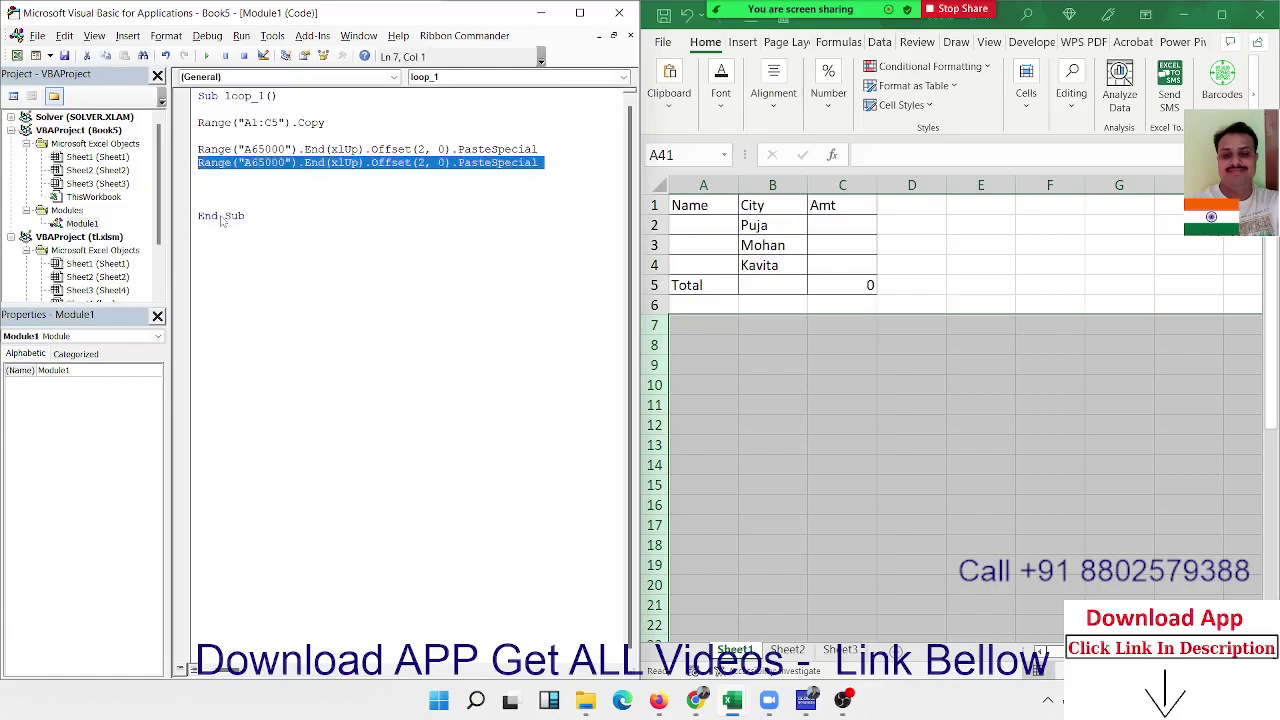
pyautogui.press('Delete')
# Step: Insert a 'For i = 1 to 10' line above the remaining paste line
pyautogui.press('Up')
pyautogui.press('Return')
pyautogui.press('Return')
pyautogui.press('Return')
pyautogui.press('Up')
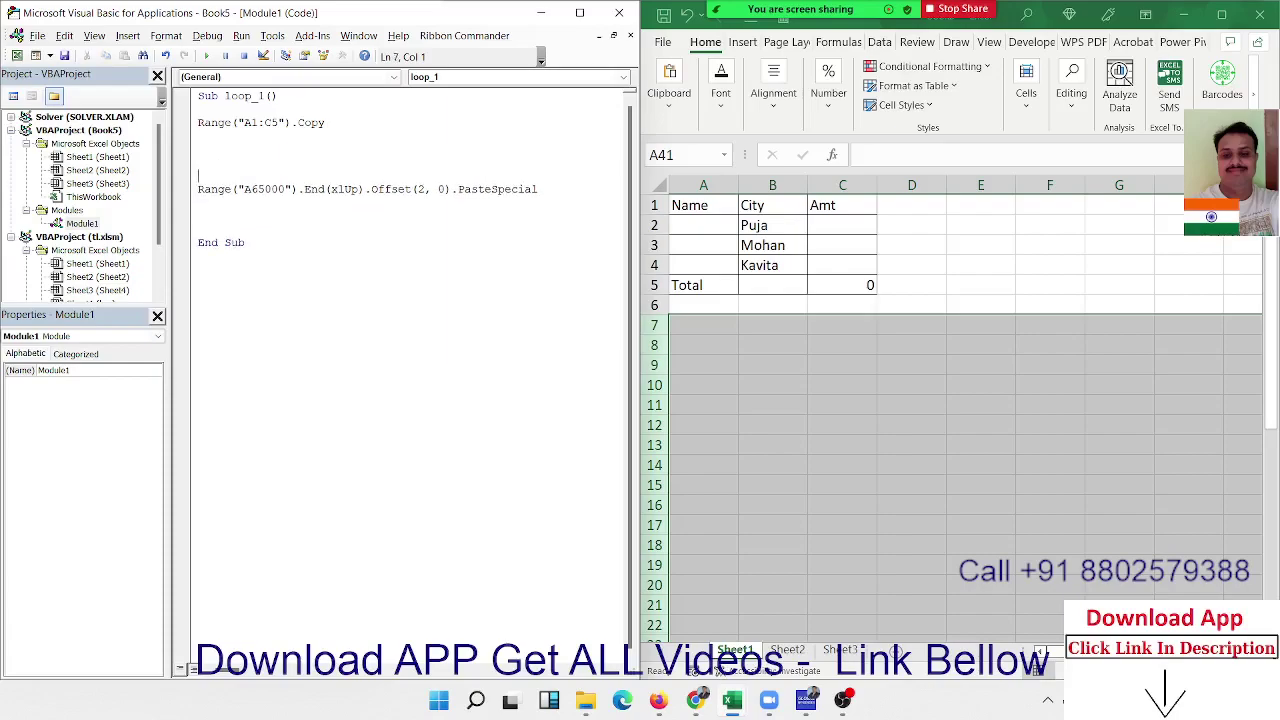
pyautogui.press('Down')
pyautogui.hotkey('shift', 'Down')
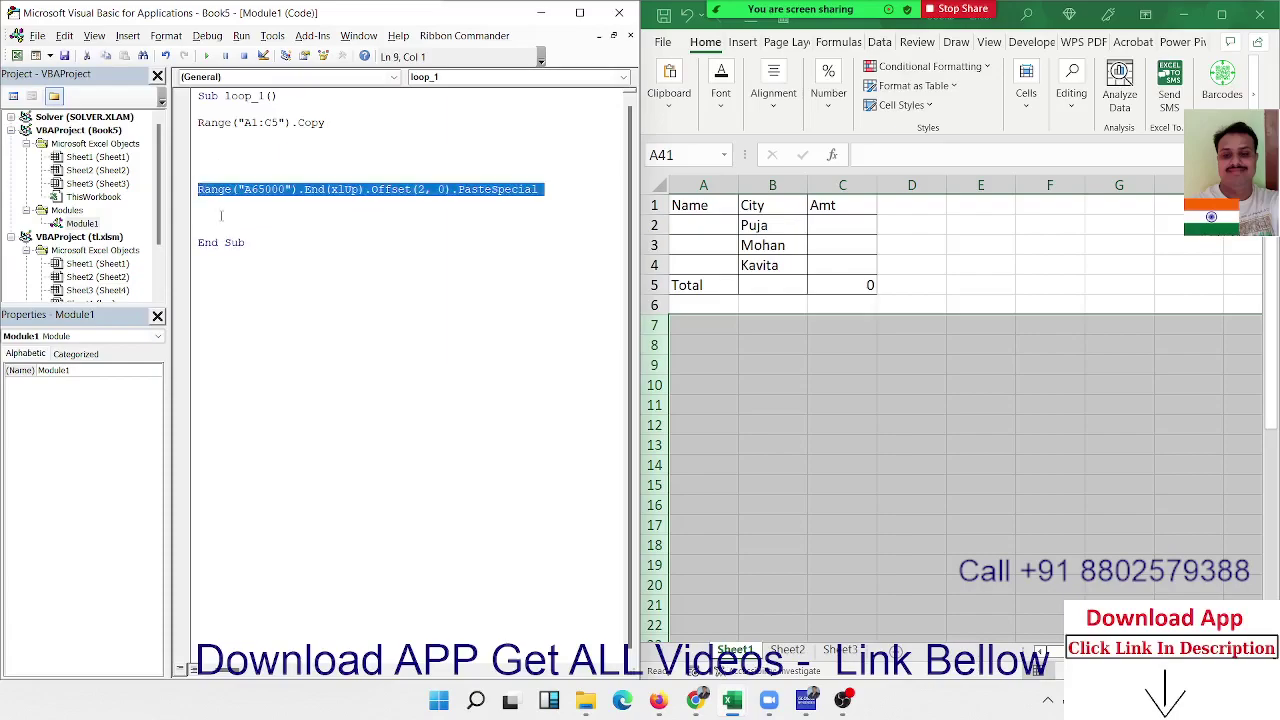
pyautogui.press('Up')
pyautogui.press('Up')
pyautogui.write('for ')
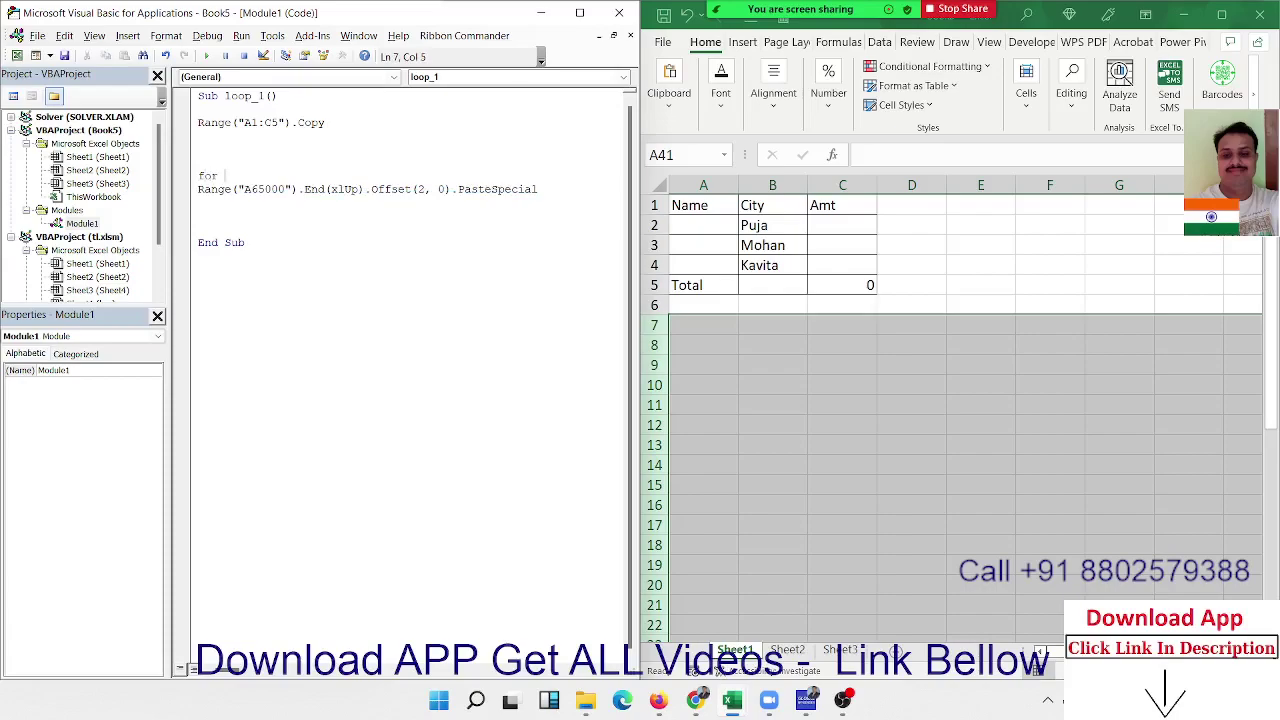
pyautogui.write('i= ')
pyautogui.write('1 to ')
pyautogui.write('10')
# Step: Close the loop with Next i and run loop_1 to stack table copies
pyautogui.press('Down')
pyautogui.press('Down')
pyautogui.write('next i')
pyautogui.click(237, 189)
pyautogui.click(298, 148)
pyautogui.click(209, 57)
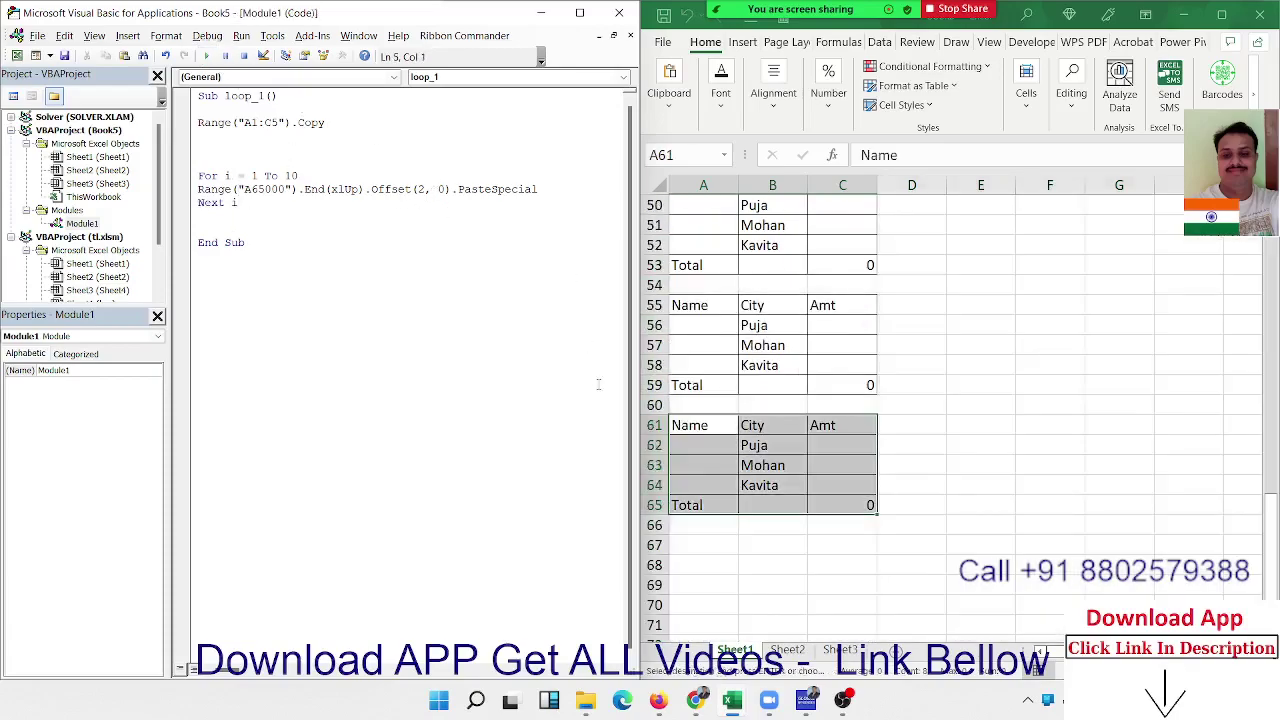
# Step: Check the stacked copies, then add blank lines between the For, Range and Next lines
pyautogui.scroll(16, 762, 455)
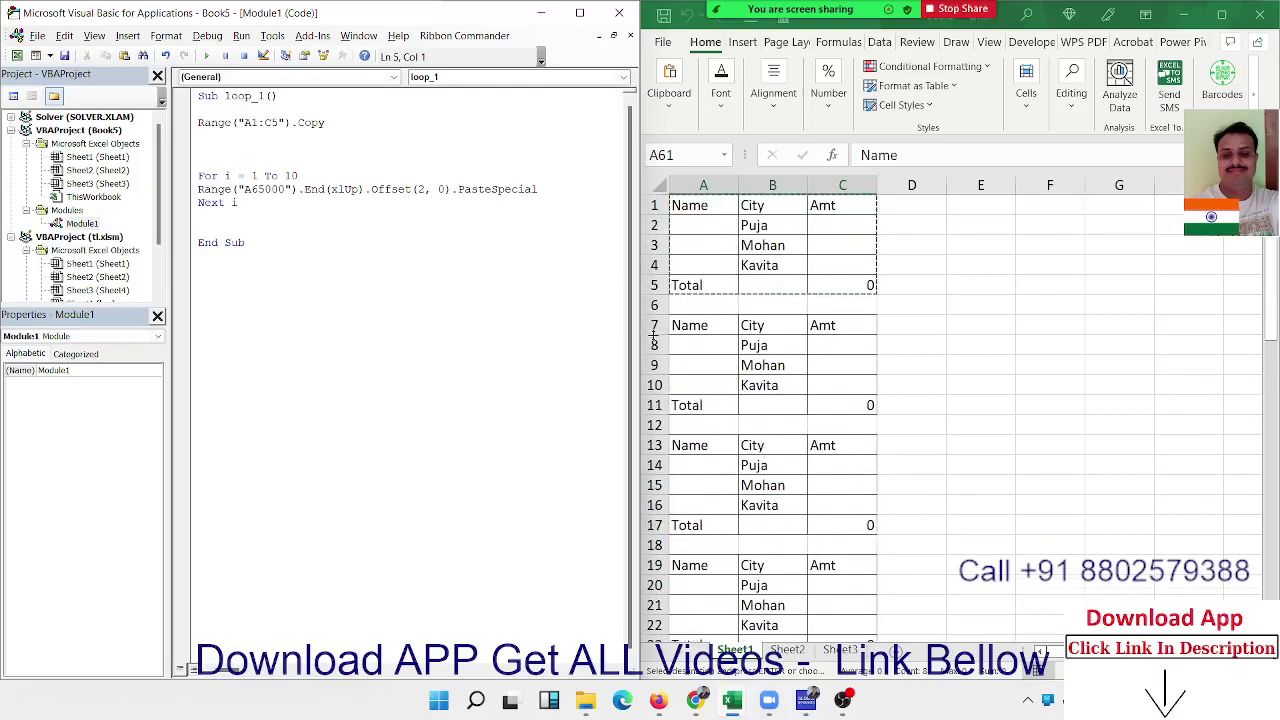
pyautogui.moveTo(658, 320); pyautogui.dragTo(658, 318)
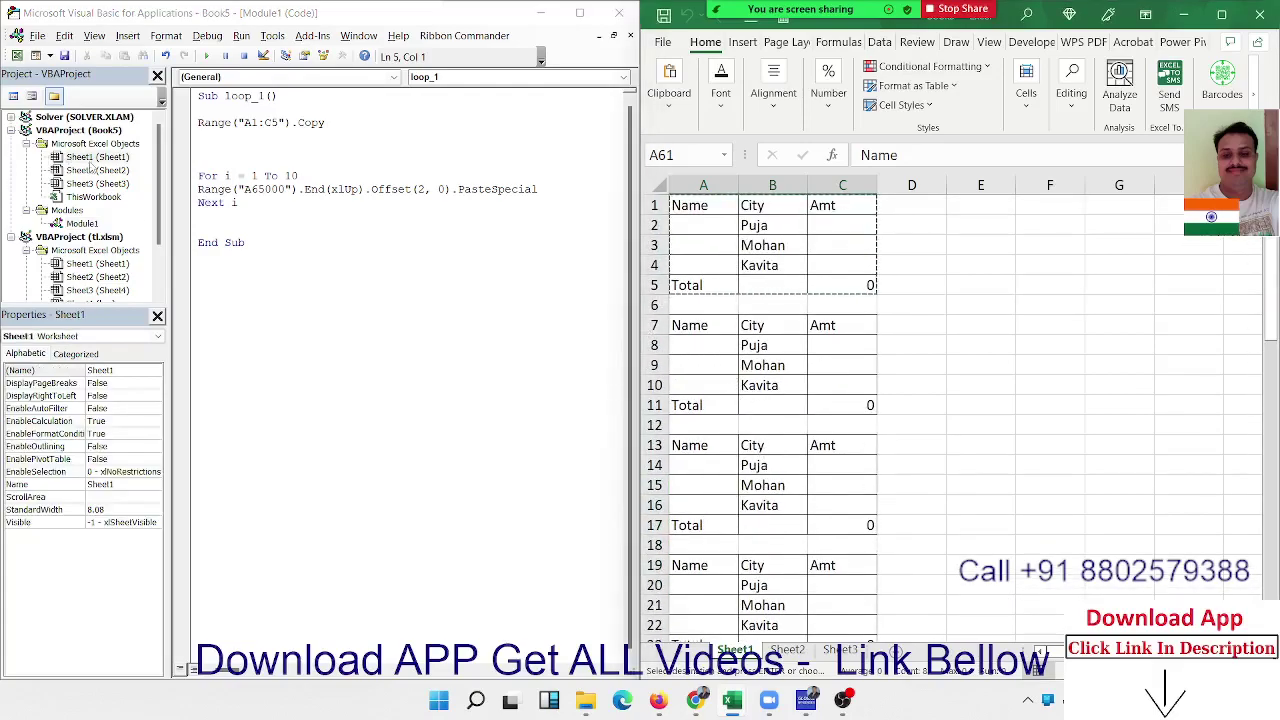
pyautogui.click(198, 203)
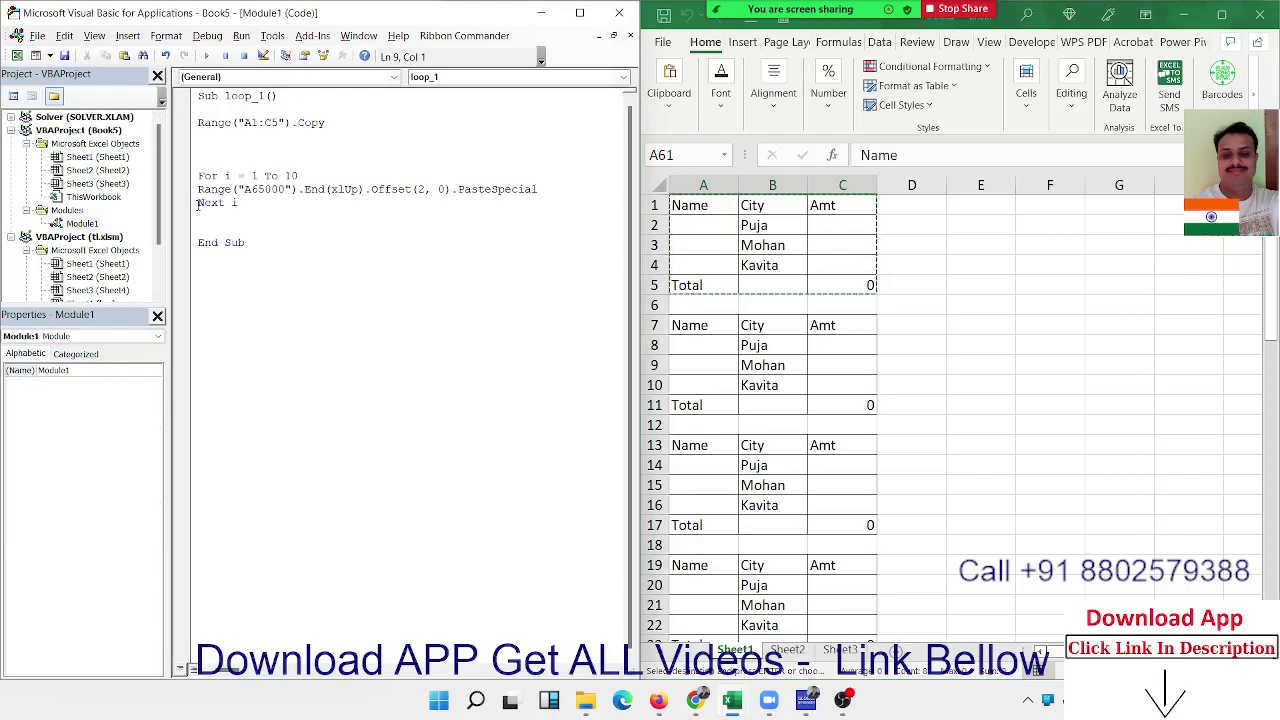
pyautogui.press('Return')
pyautogui.press('Up')
pyautogui.press('Up')
pyautogui.press('Return')
pyautogui.press('Up')
pyautogui.press('Up')
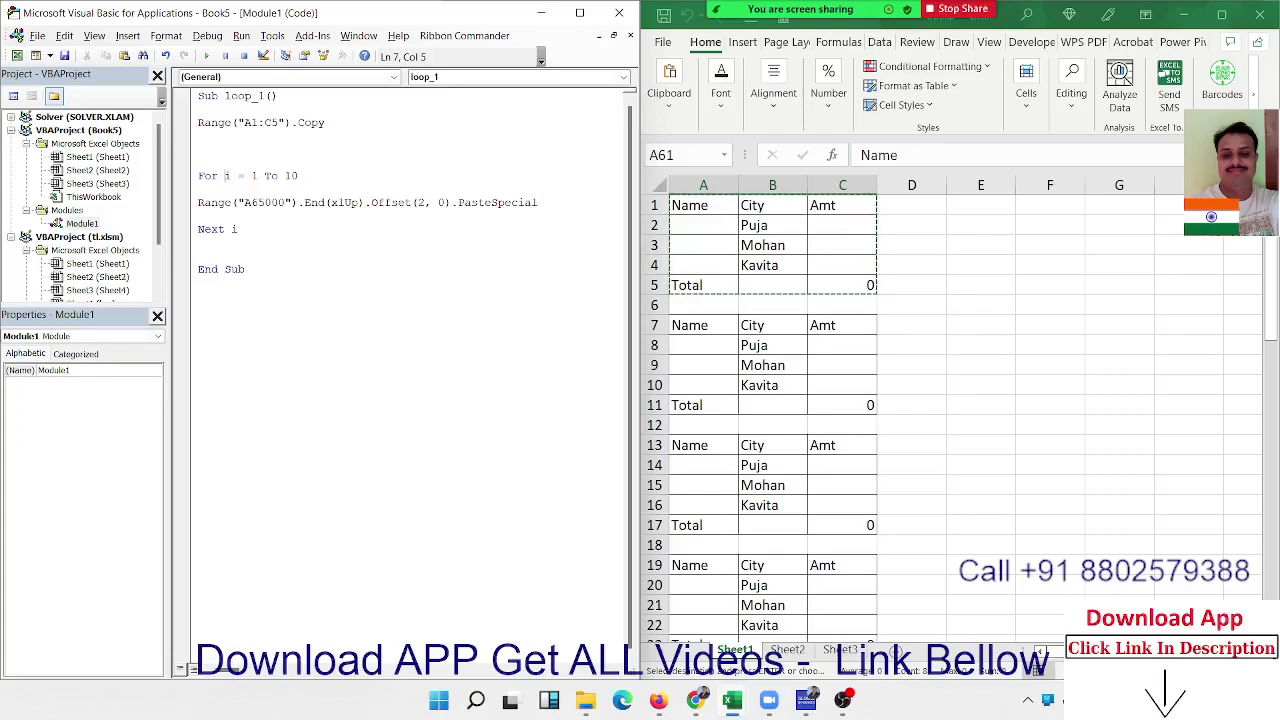
# Step: Step into loop_1 with F8 and check the value of i at the paste line
pyautogui.hotkey('shift', 'Right')
pyautogui.press('F8')
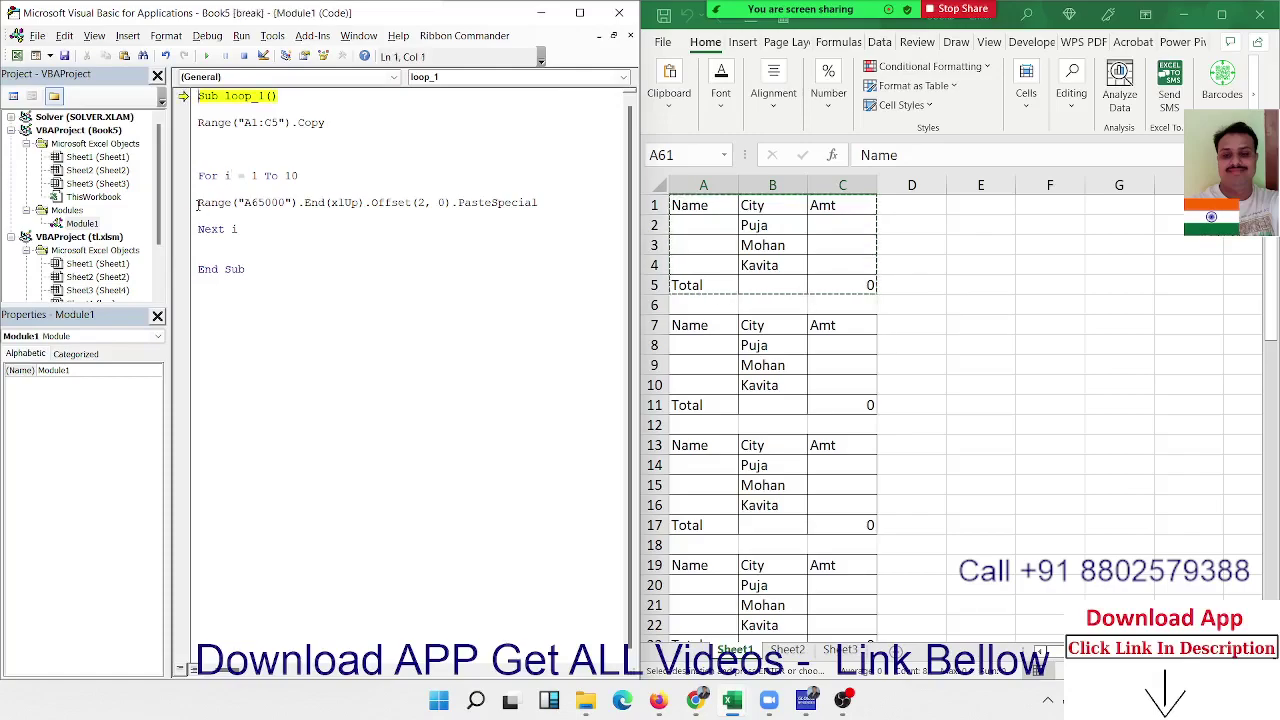
pyautogui.press('F8')
pyautogui.press('F8')
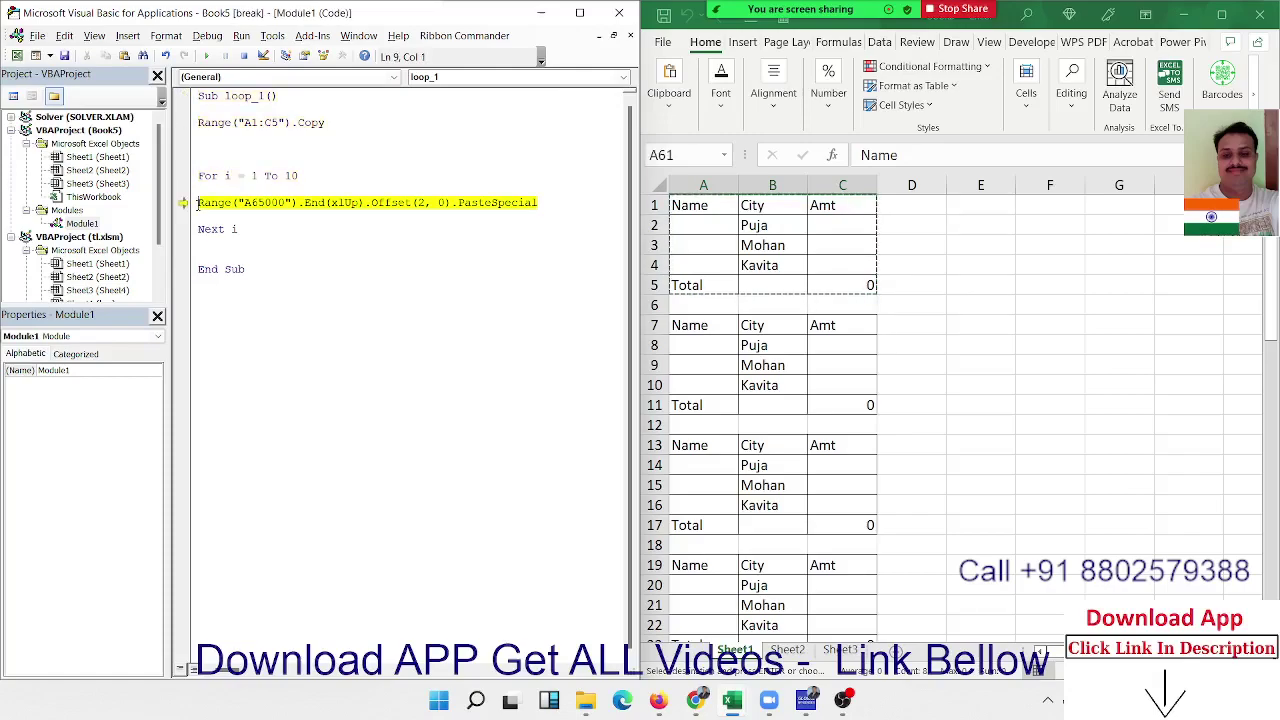
pyautogui.press('F8')
pyautogui.moveTo(227, 176)
pyautogui.press('F8')
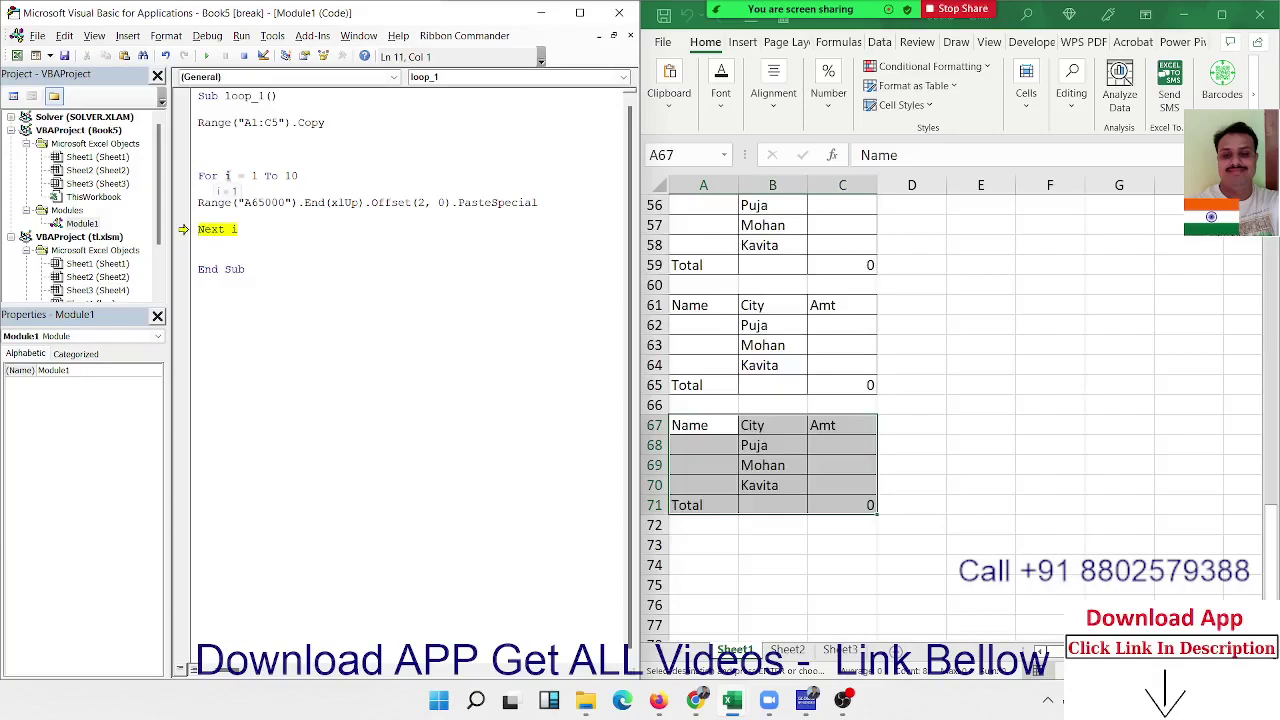
# Step: Keep stepping through the loop passes, each pasting another table copy, until i reaches 9
pyautogui.moveTo(236, 229)
pyautogui.press('F8')
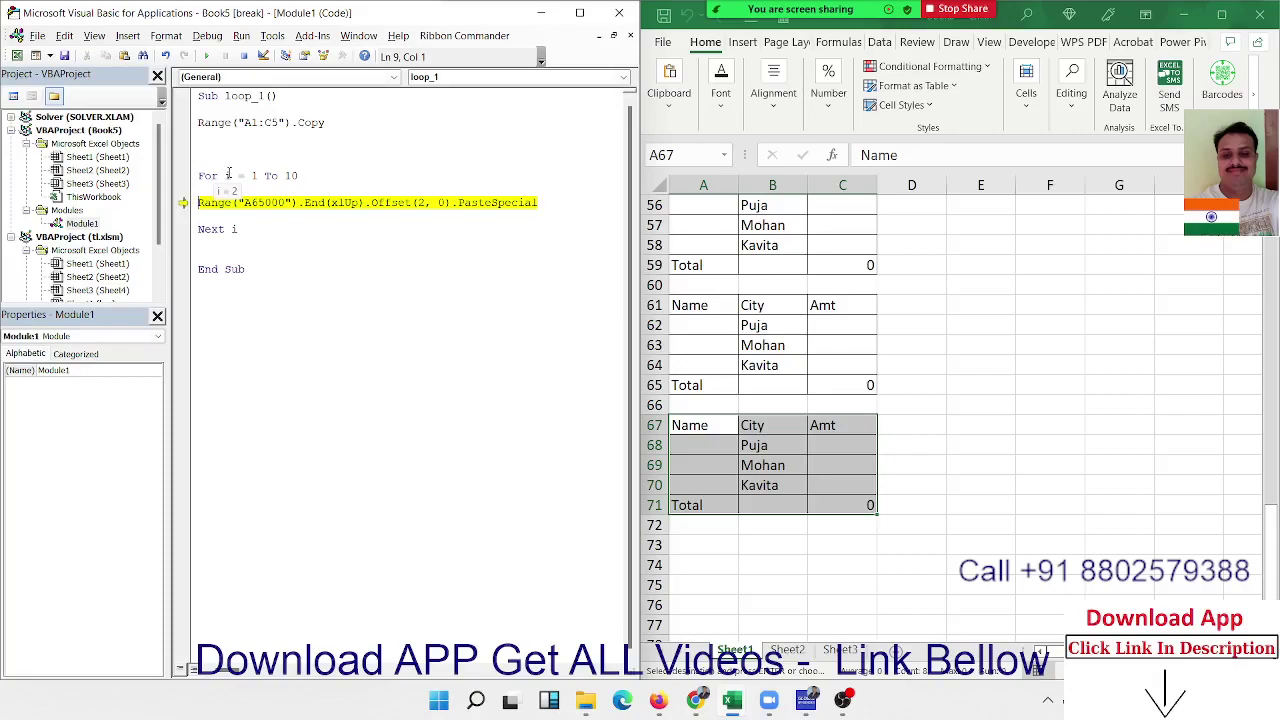
pyautogui.press('F8')
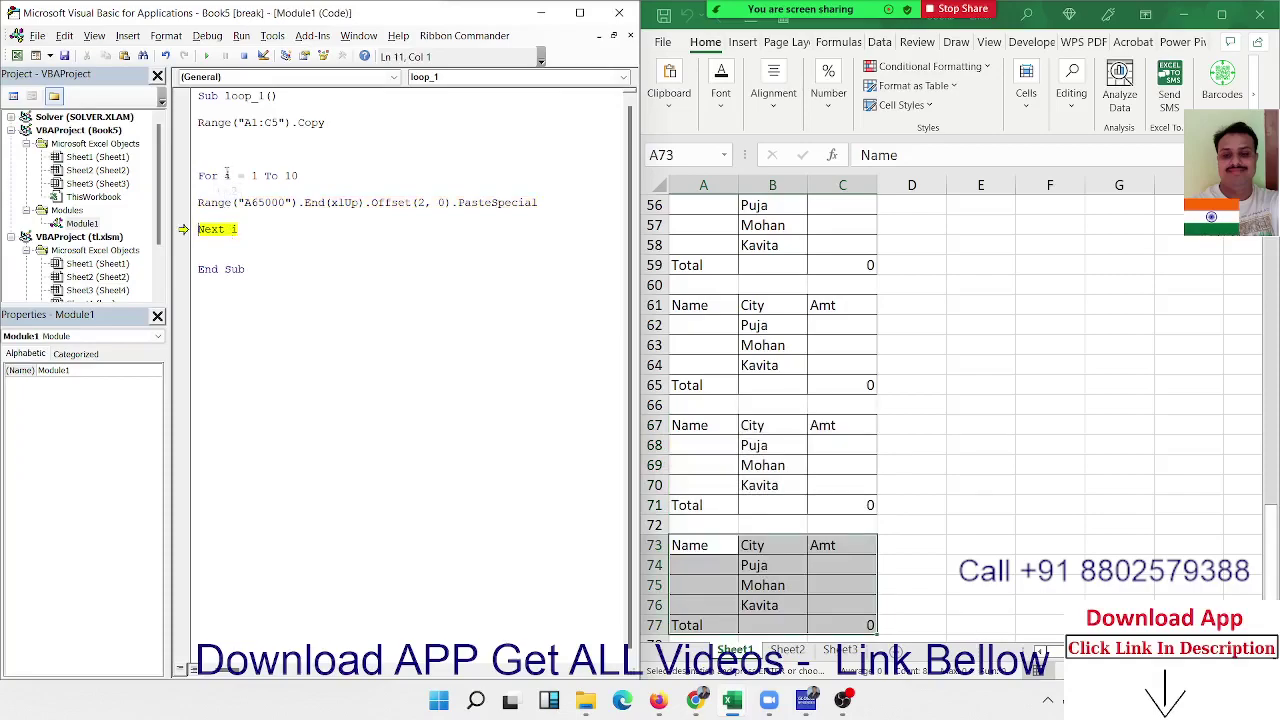
pyautogui.press('F8')
pyautogui.press('F8')
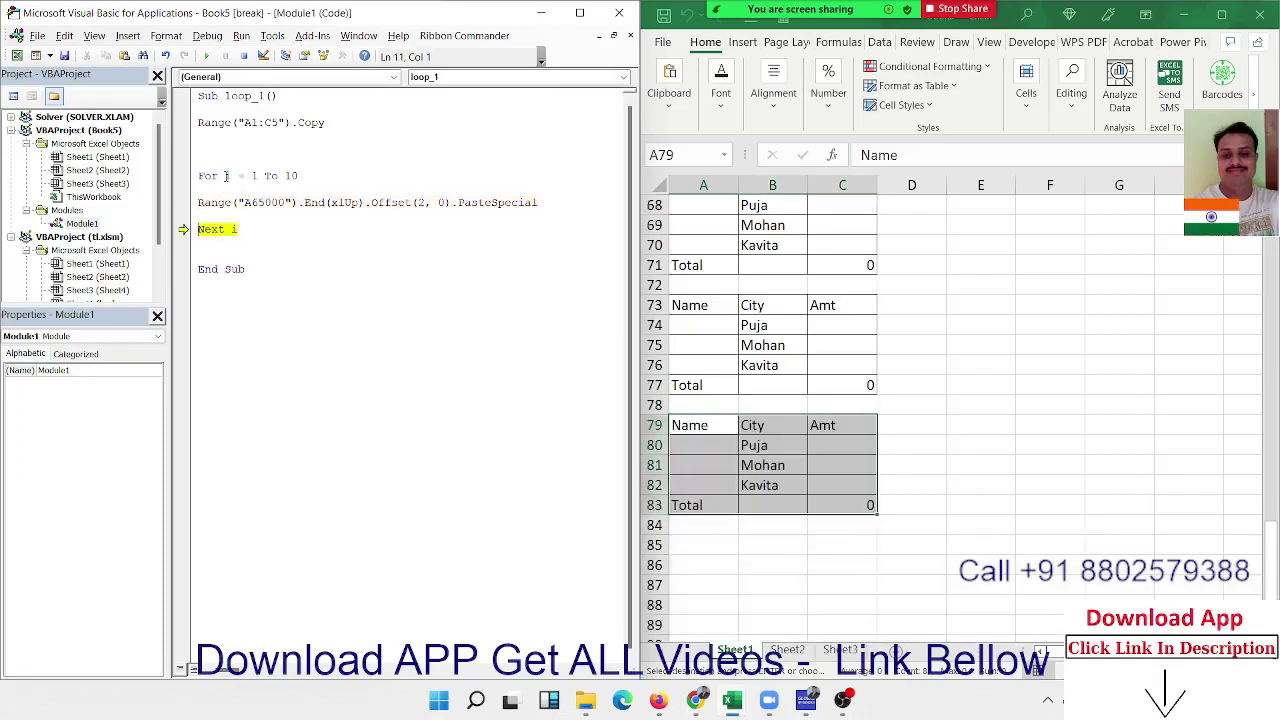
pyautogui.press('F8')
pyautogui.press('F8')
pyautogui.press('F8')
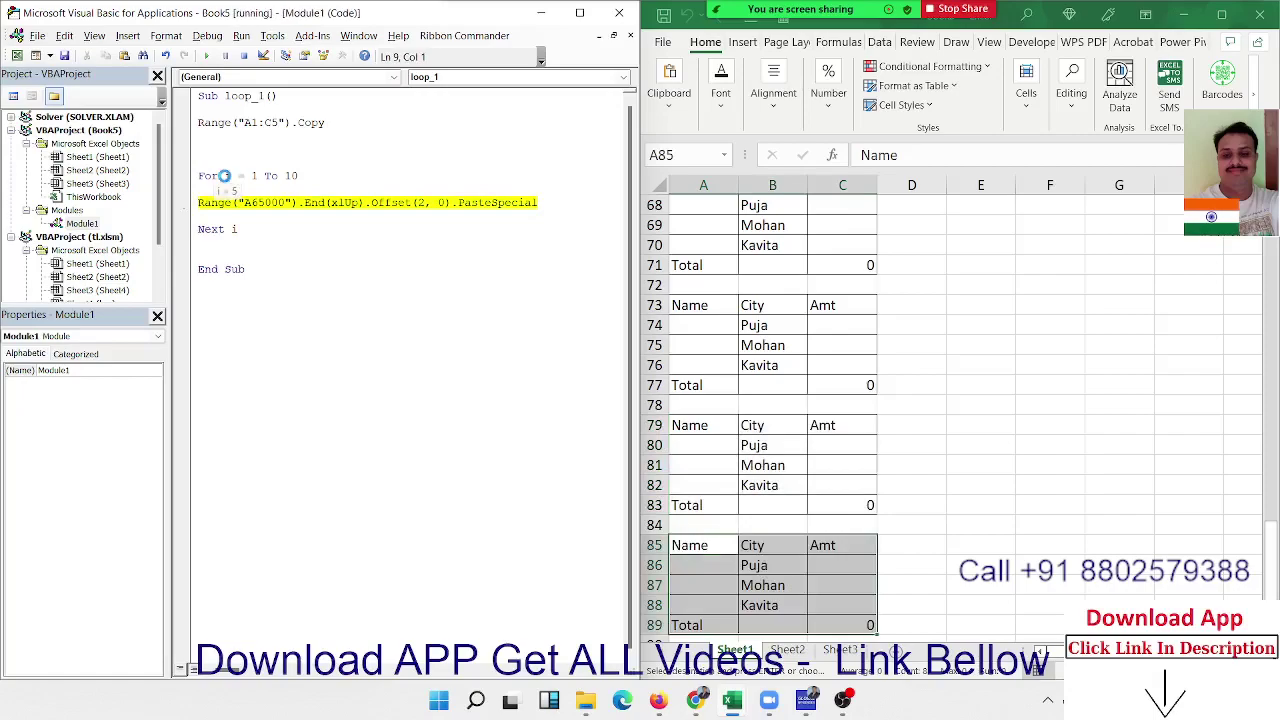
pyautogui.press('F8')
pyautogui.press('F8')
pyautogui.press('F8')
pyautogui.press('F8')
pyautogui.press('F8')
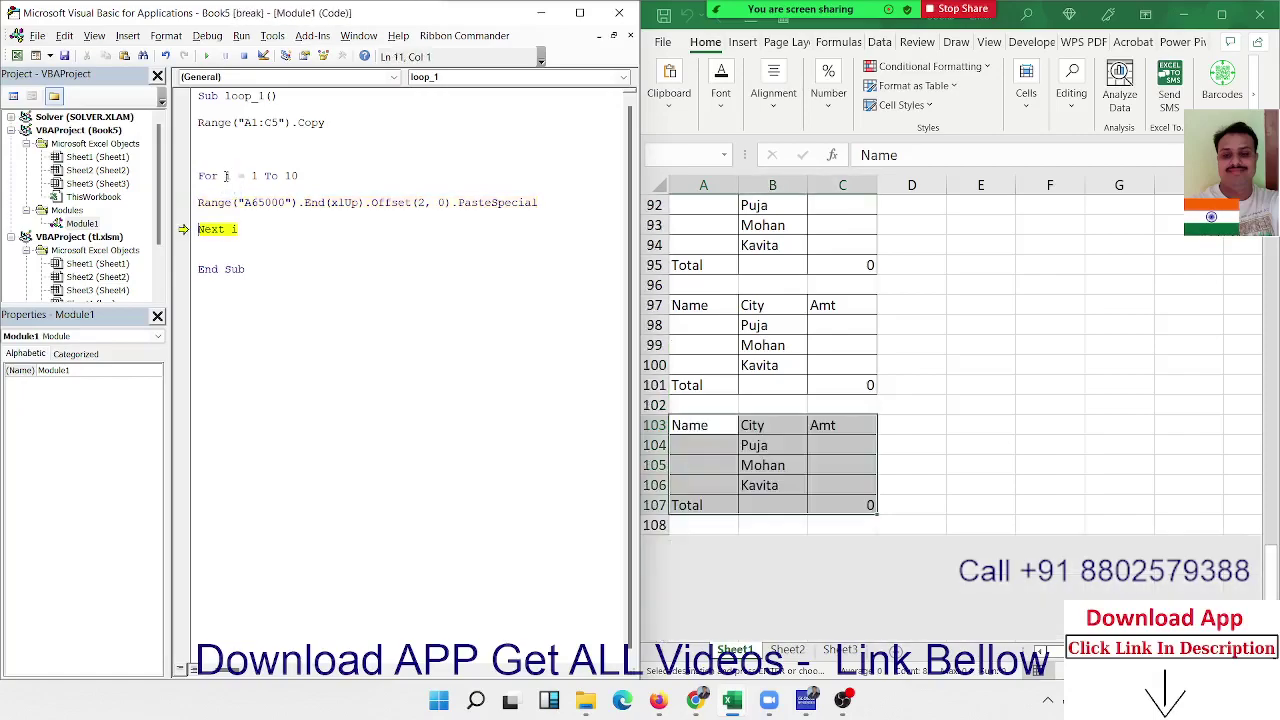
pyautogui.press('F8')
pyautogui.press('F8')
pyautogui.press('F8')
pyautogui.press('F8')
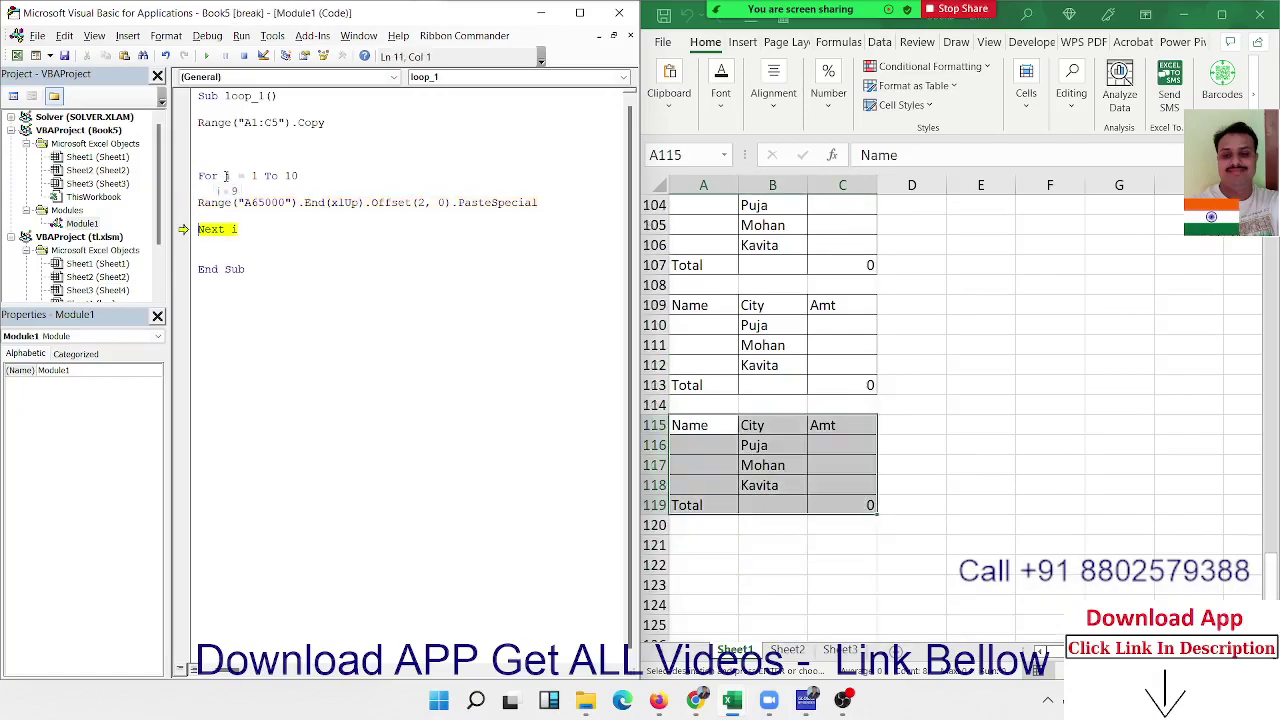
pyautogui.press('F8')
pyautogui.press('F8')
pyautogui.press('F8')
pyautogui.press('F8')
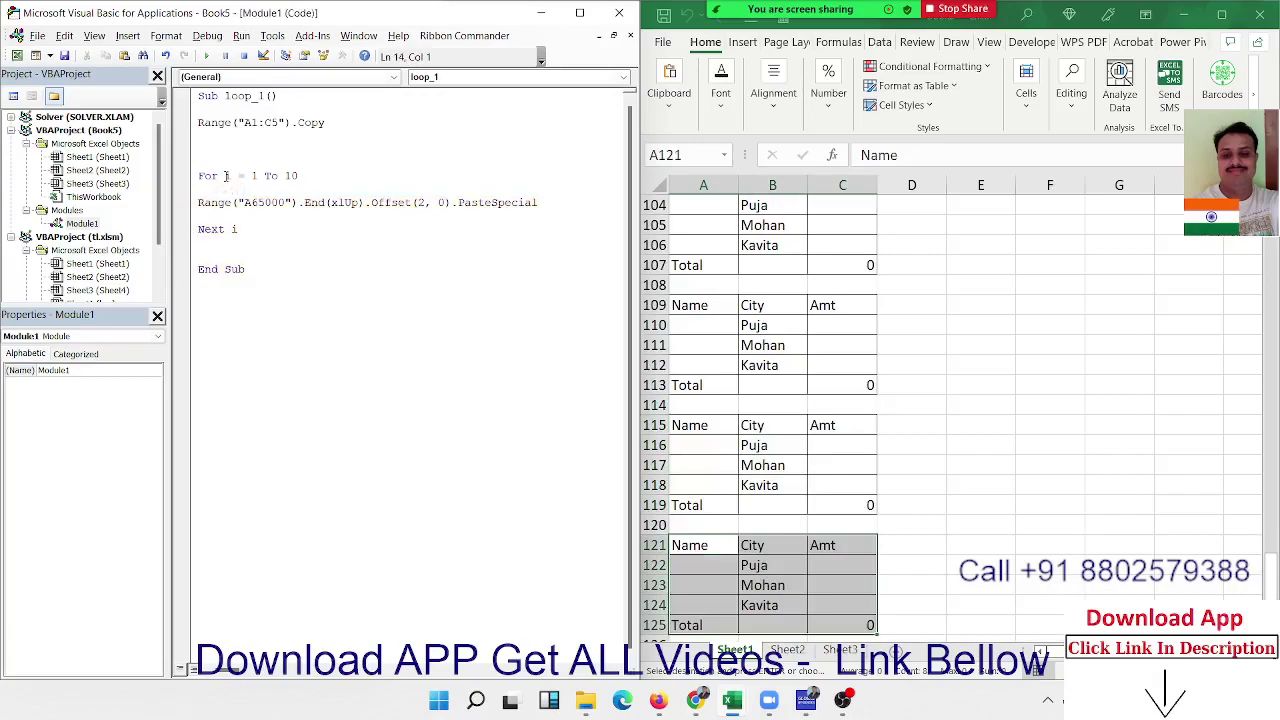
# Step: Highlight the loop's start value 1 and end value 10 in the For line
pyautogui.doubleClick(254, 175)
pyautogui.doubleClick(289, 175)
pyautogui.scroll(2, 735, 316)
pyautogui.scroll(11, 735, 316)
pyautogui.scroll(20, 735, 316)
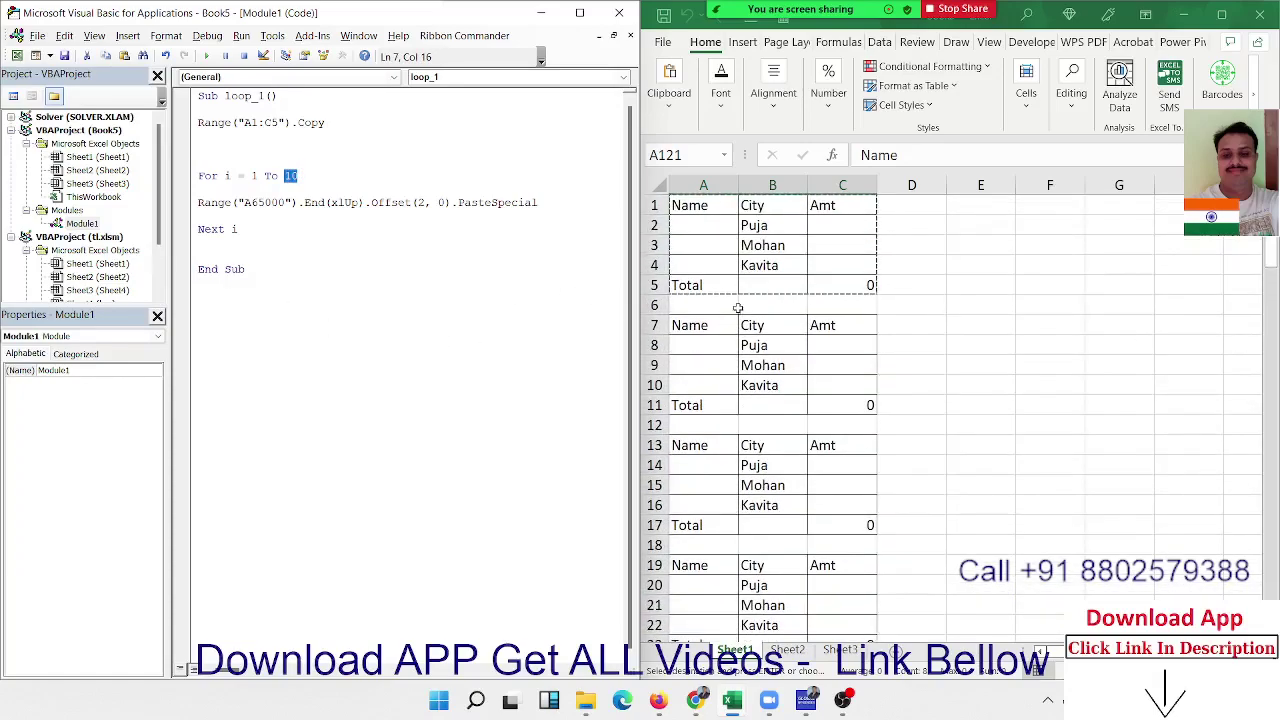
# Step: Select row 7 through the sheet's last row to clear the pasted copies
pyautogui.click(658, 326)
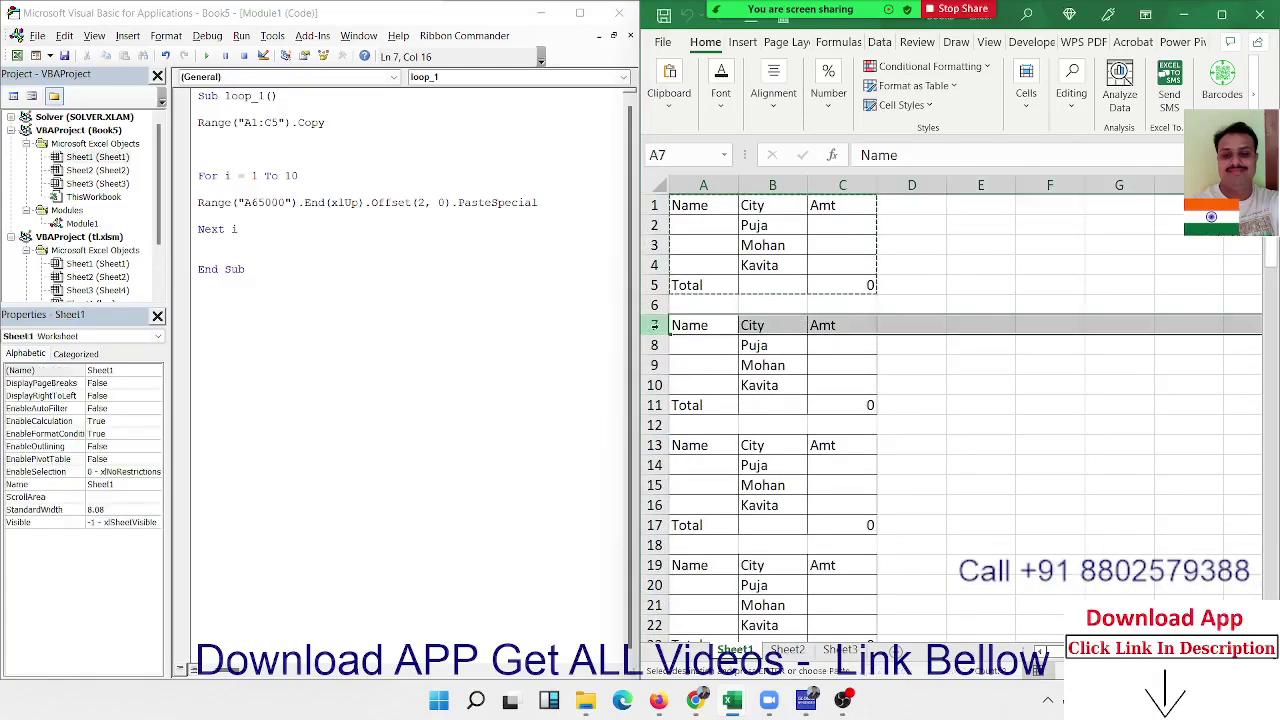
pyautogui.hotkey('shift', 'Down')
pyautogui.hotkey('shift', 'Down')
pyautogui.hotkey('shift', 'Down')
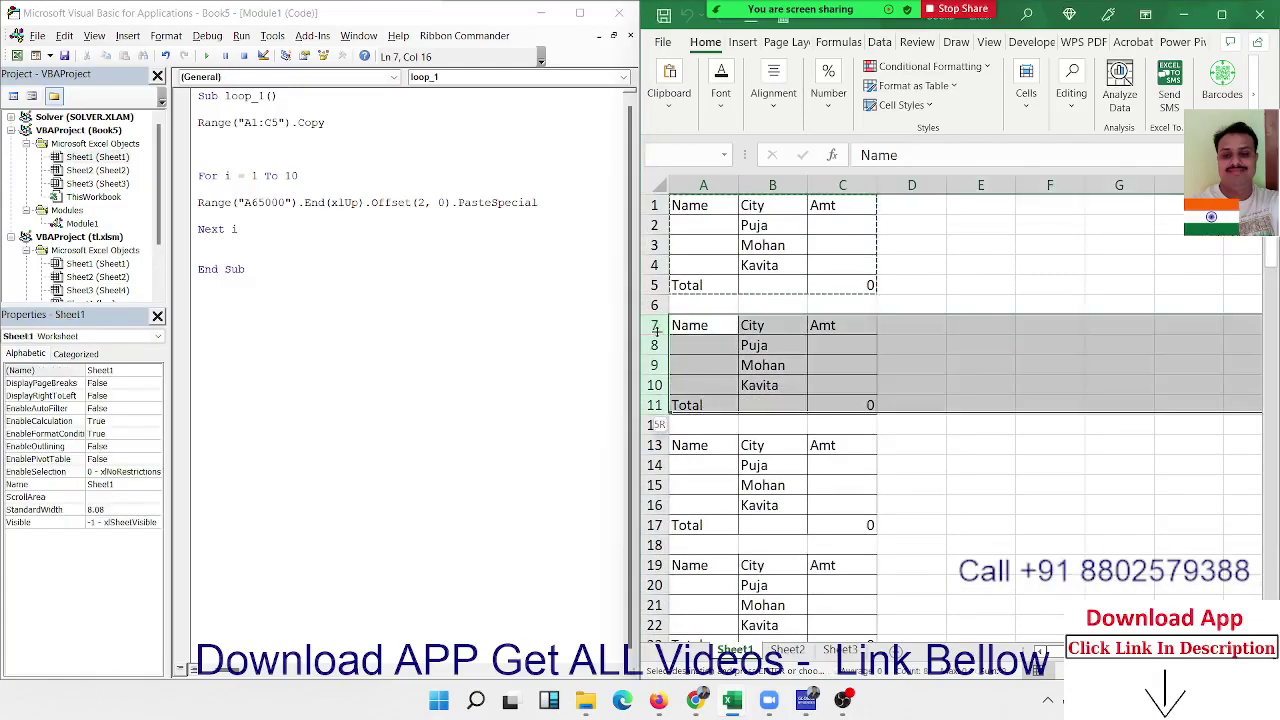
pyautogui.hotkey('shift', 'Down')
pyautogui.hotkey('shift', 'Down')
pyautogui.hotkey('shift', 'Down')
pyautogui.moveTo(658, 326); pyautogui.dragTo(657, 330)
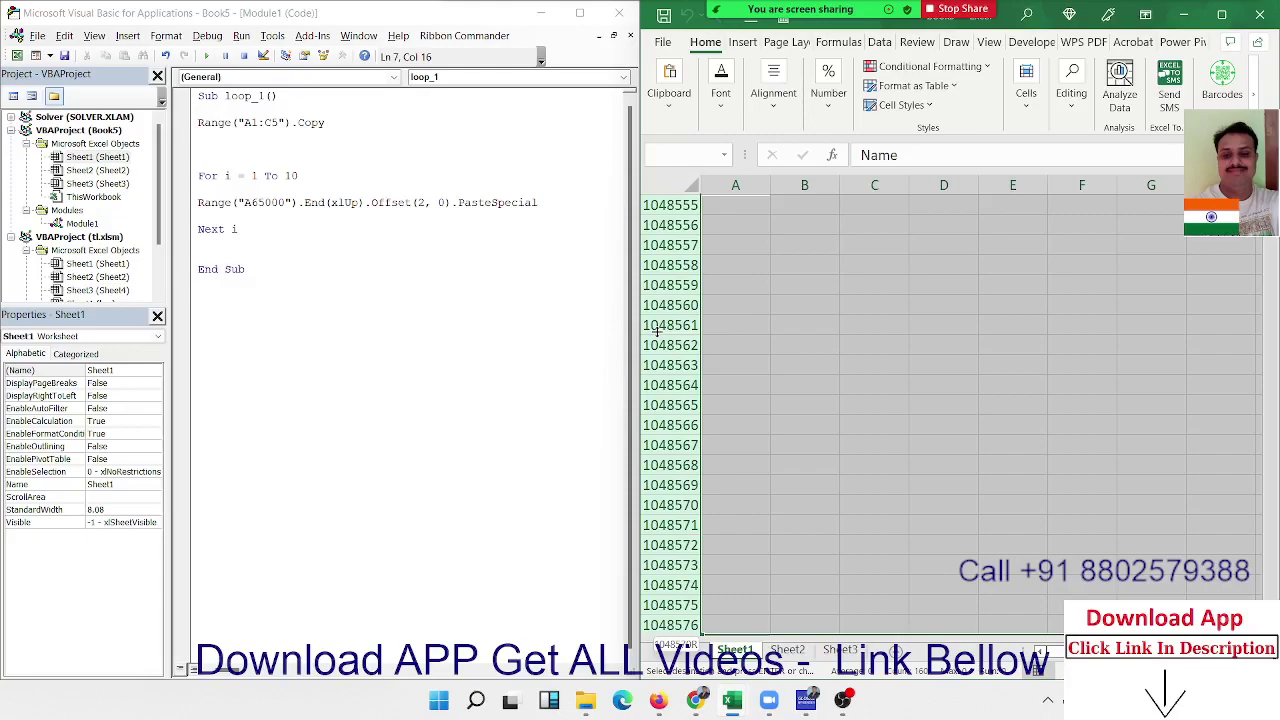
pyautogui.hotkey('ctrl', 'BackSpace')
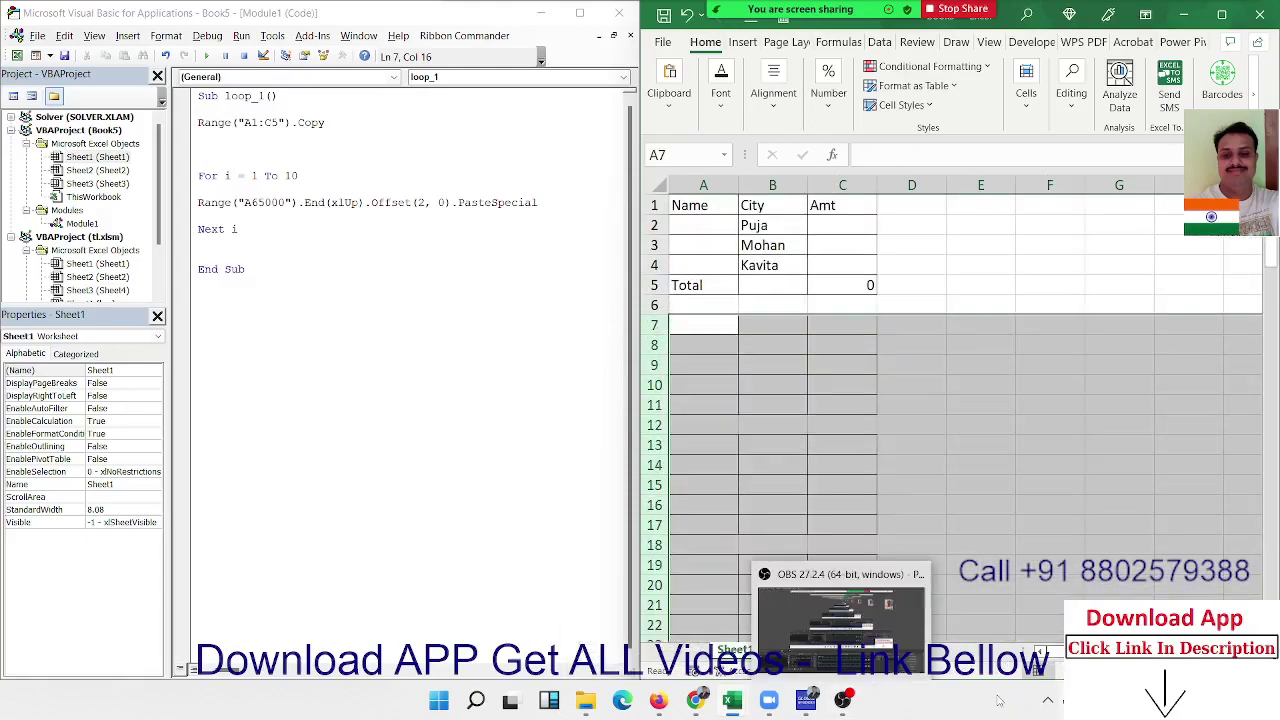
# Step: From Sheet2, insert two blank worksheets, Sheet4 and Sheet5, then go back to the macro code
pyautogui.click(778, 322)
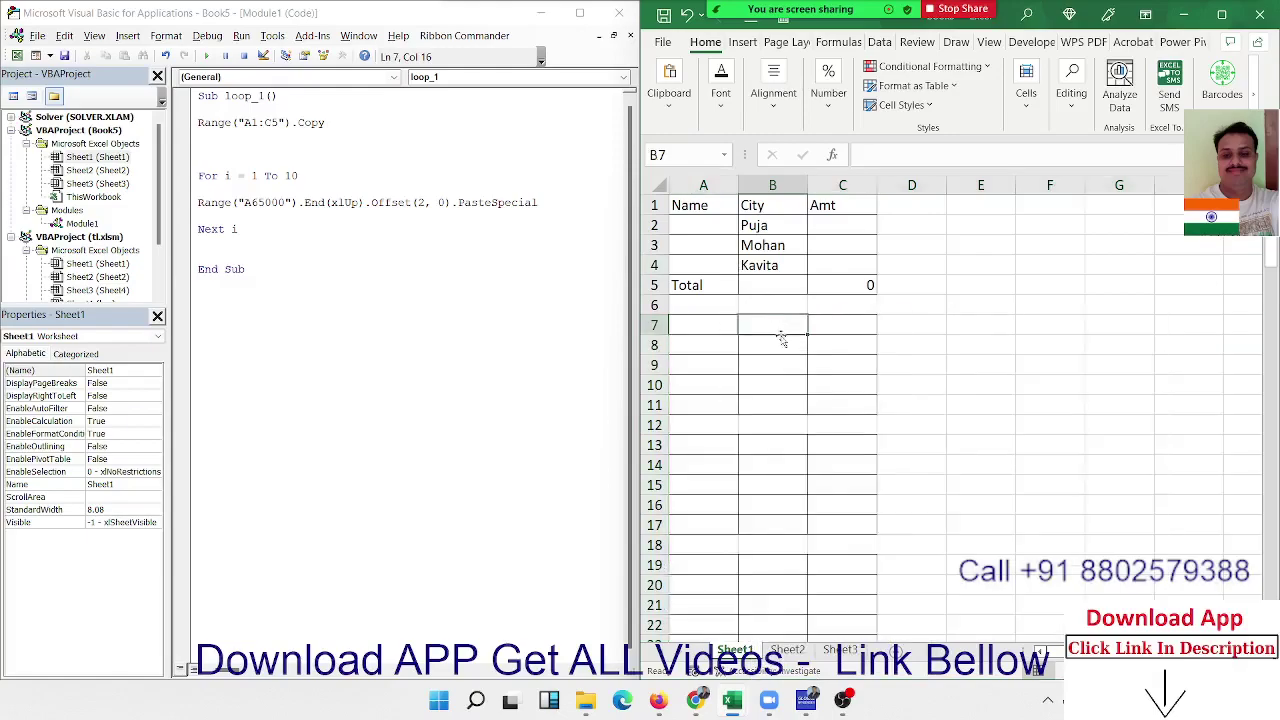
pyautogui.click(787, 650)
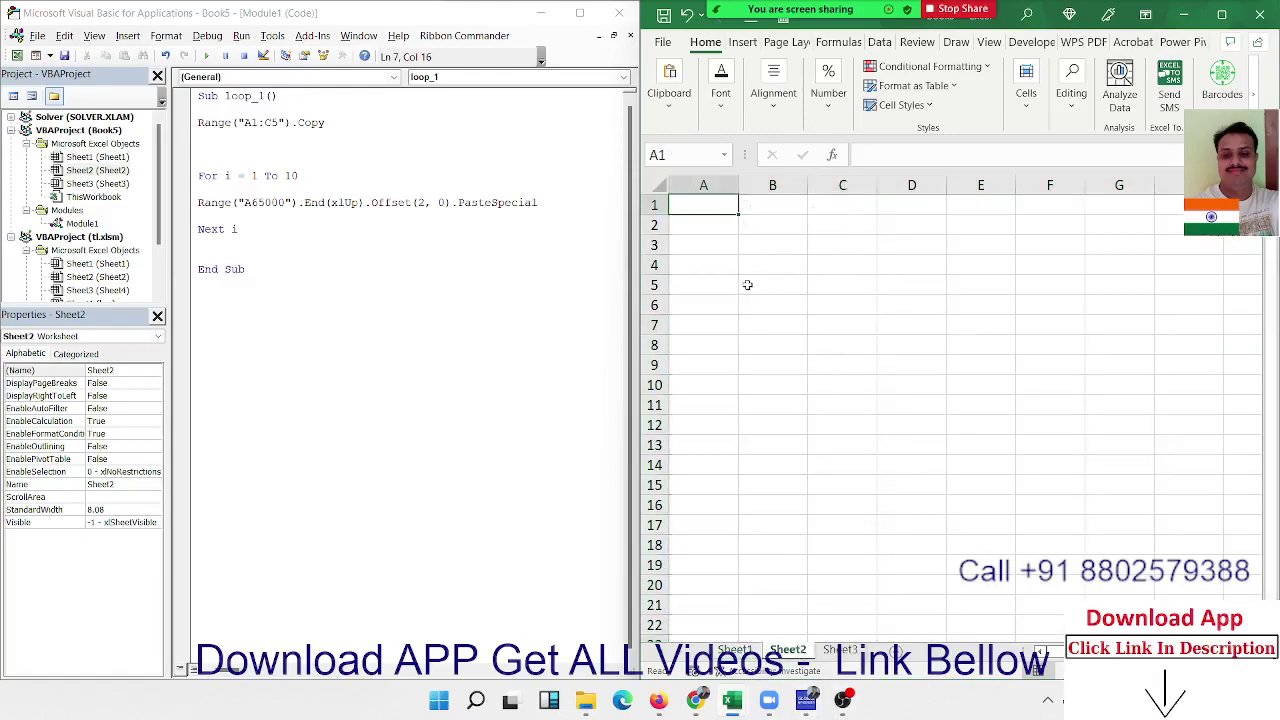
pyautogui.click(397, 346)
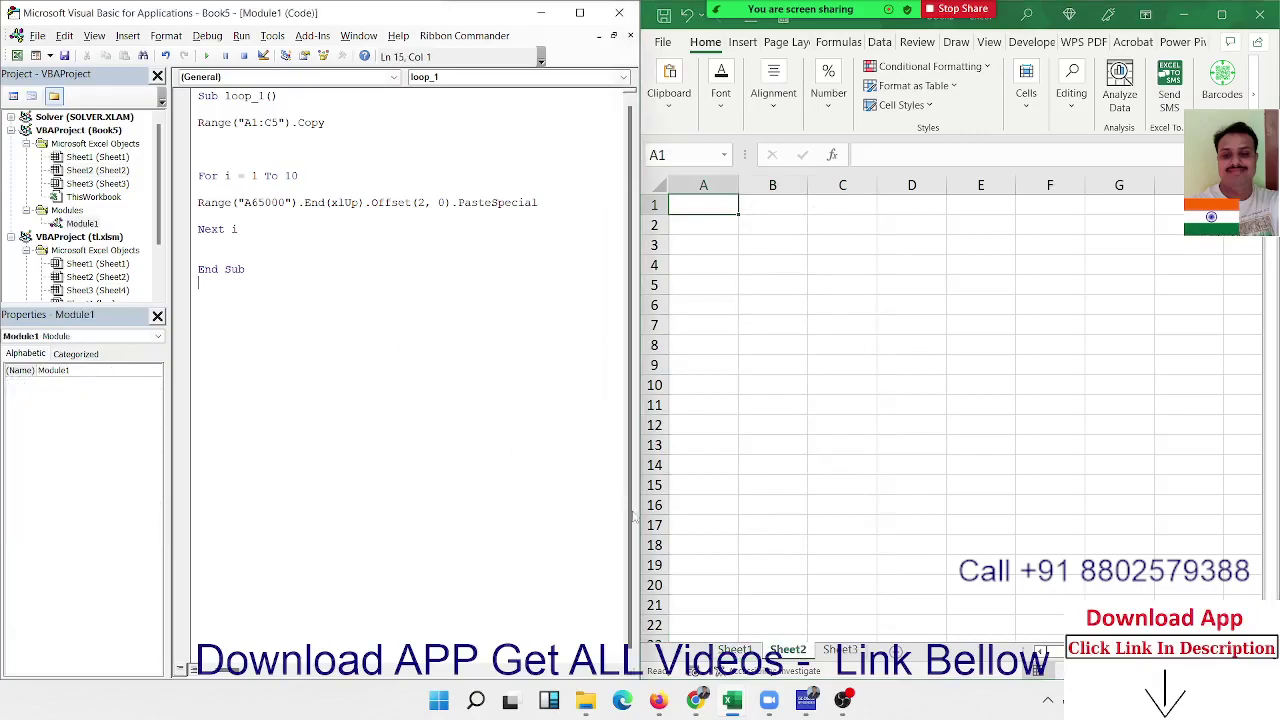
pyautogui.click(868, 650)
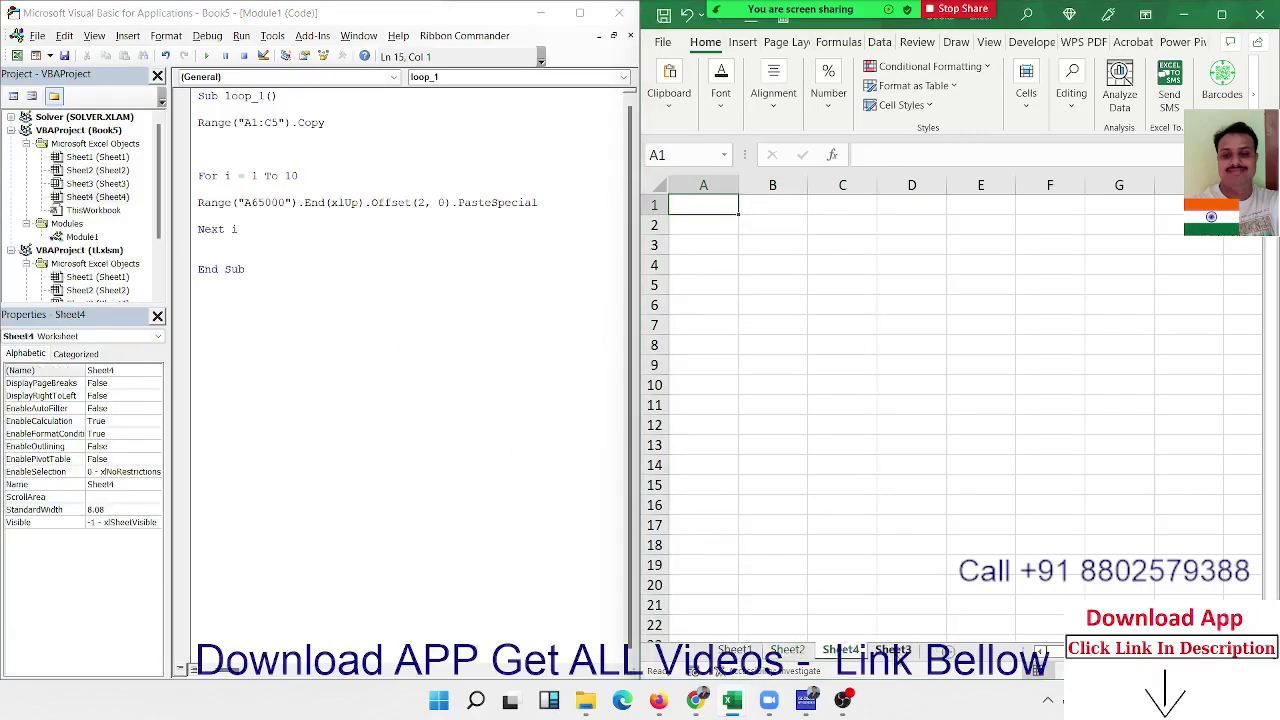
pyautogui.click(946, 650)
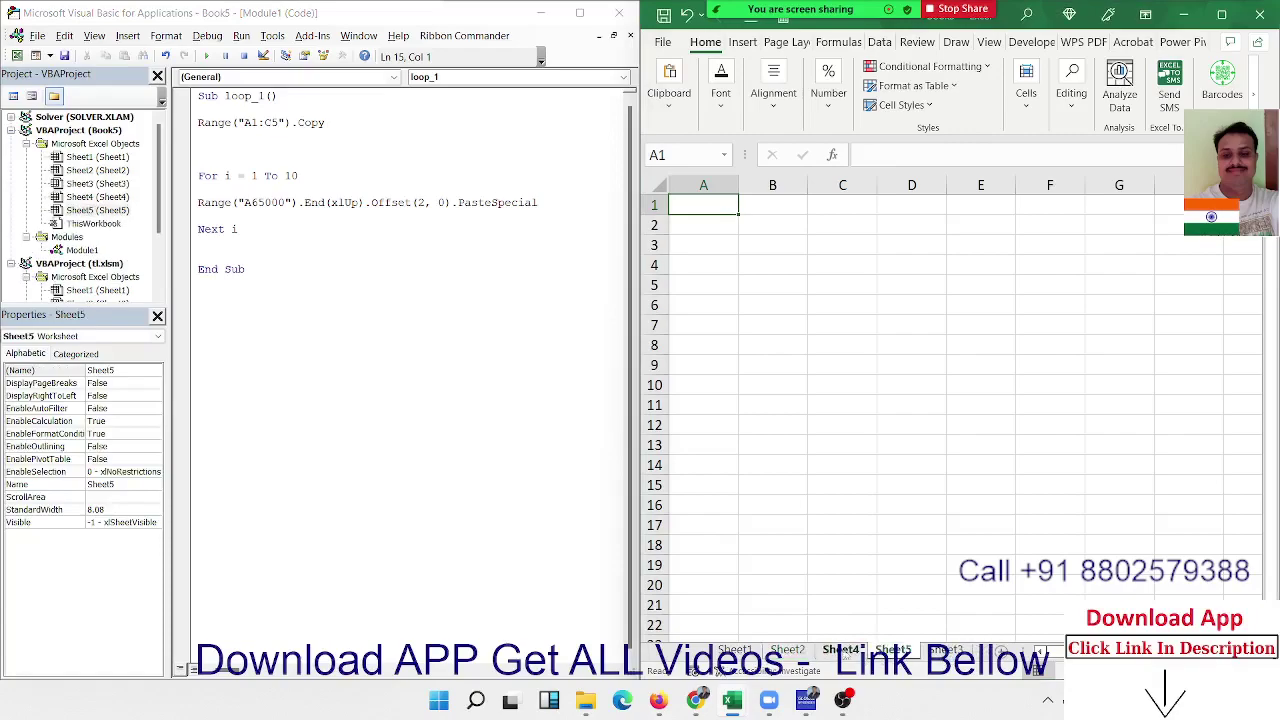
pyautogui.click(240, 303)
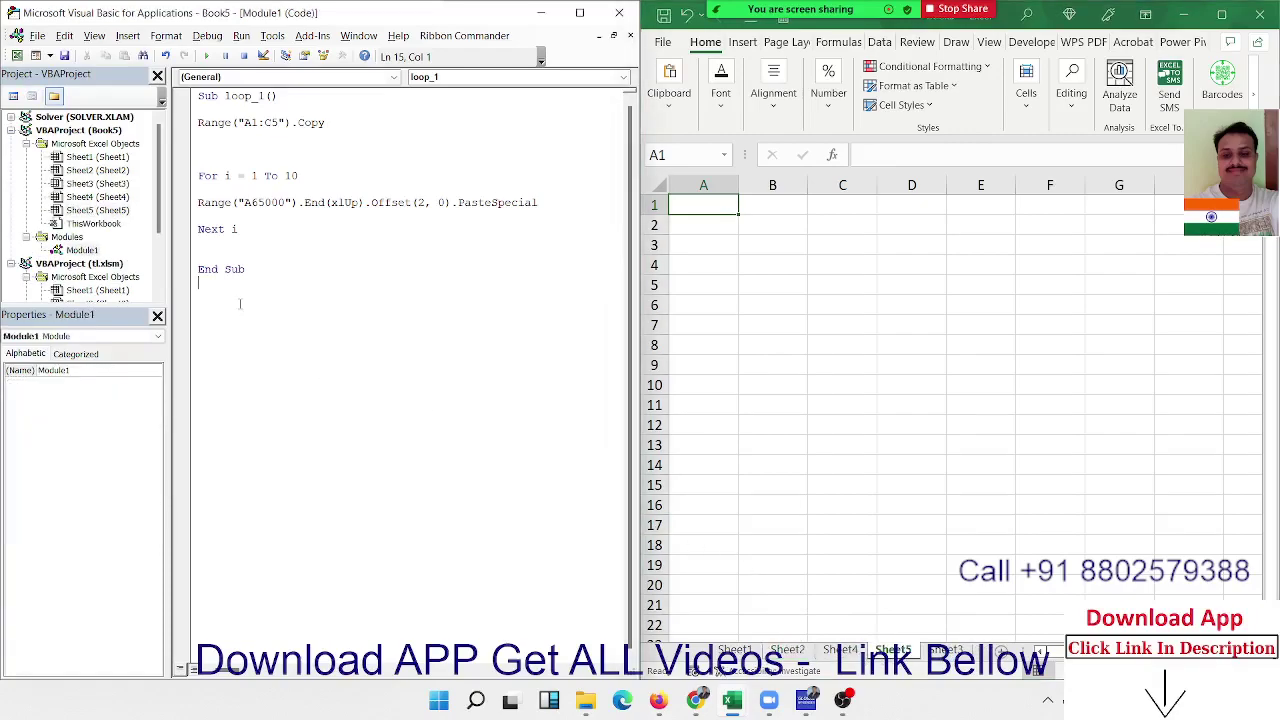
# Step: Declare Sub loop_2 containing a For i = 1 To Sheets.Count … Next i loop
pyautogui.press('Return')
pyautogui.write('sub ')
pyautogui.write('loop')
pyautogui.write('_2')
pyautogui.press('Return')
pyautogui.press('Return')
pyautogui.press('Return')
pyautogui.press('Return')
pyautogui.press('Return')
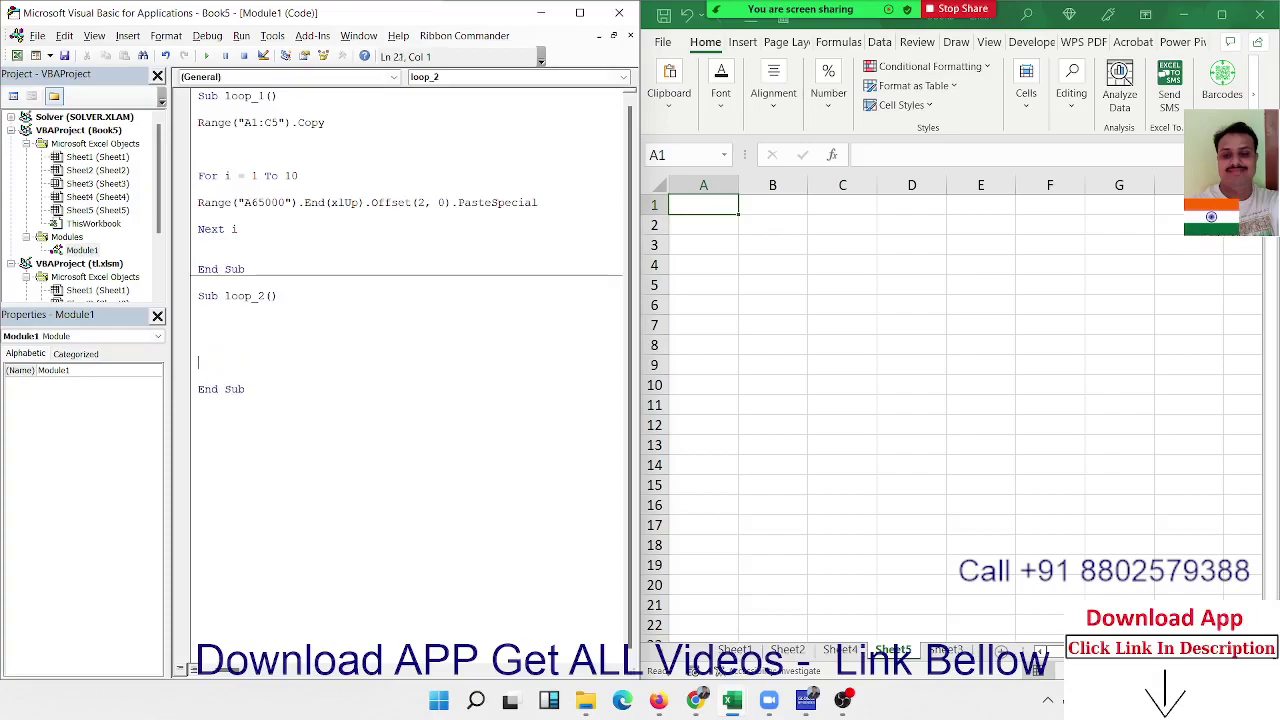
pyautogui.click(199, 322)
pyautogui.write('for ')
pyautogui.write('i = 1 ')
pyautogui.write('to sheets')
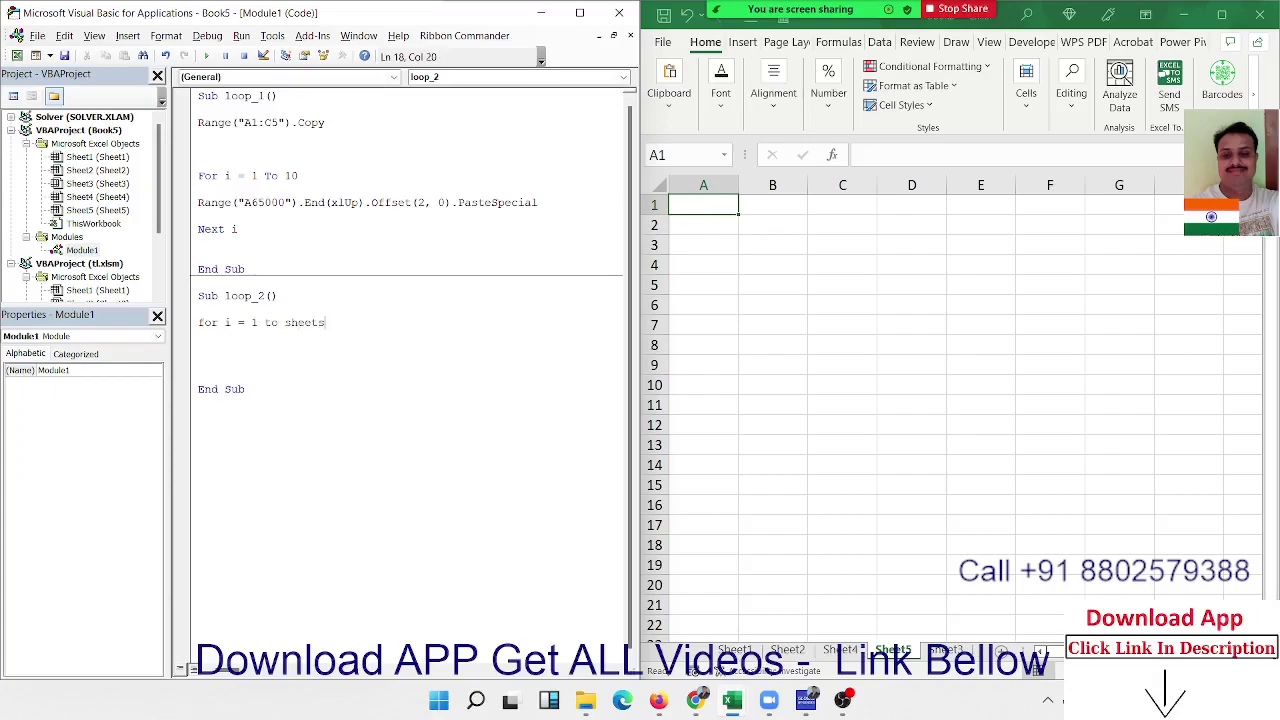
pyautogui.write('.cou')
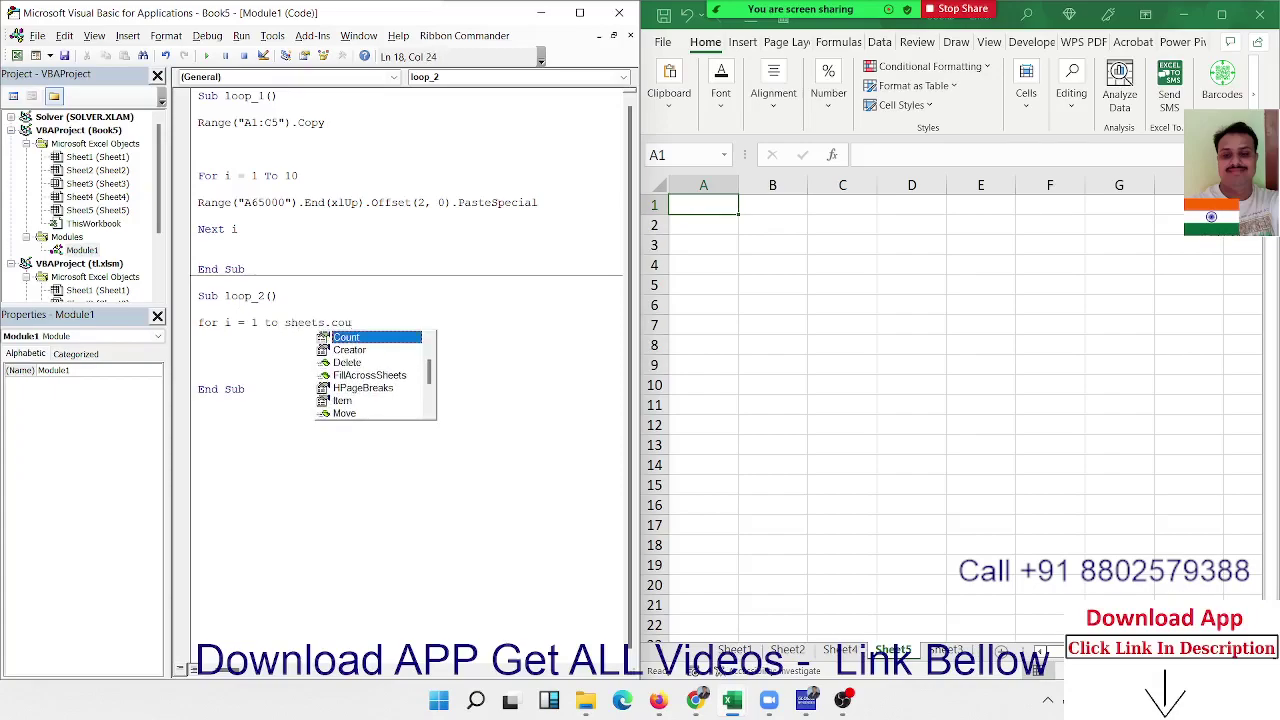
pyautogui.press('Tab')
pyautogui.press('Return')
pyautogui.press('Return')
pyautogui.press('Return')
pyautogui.write('next ')
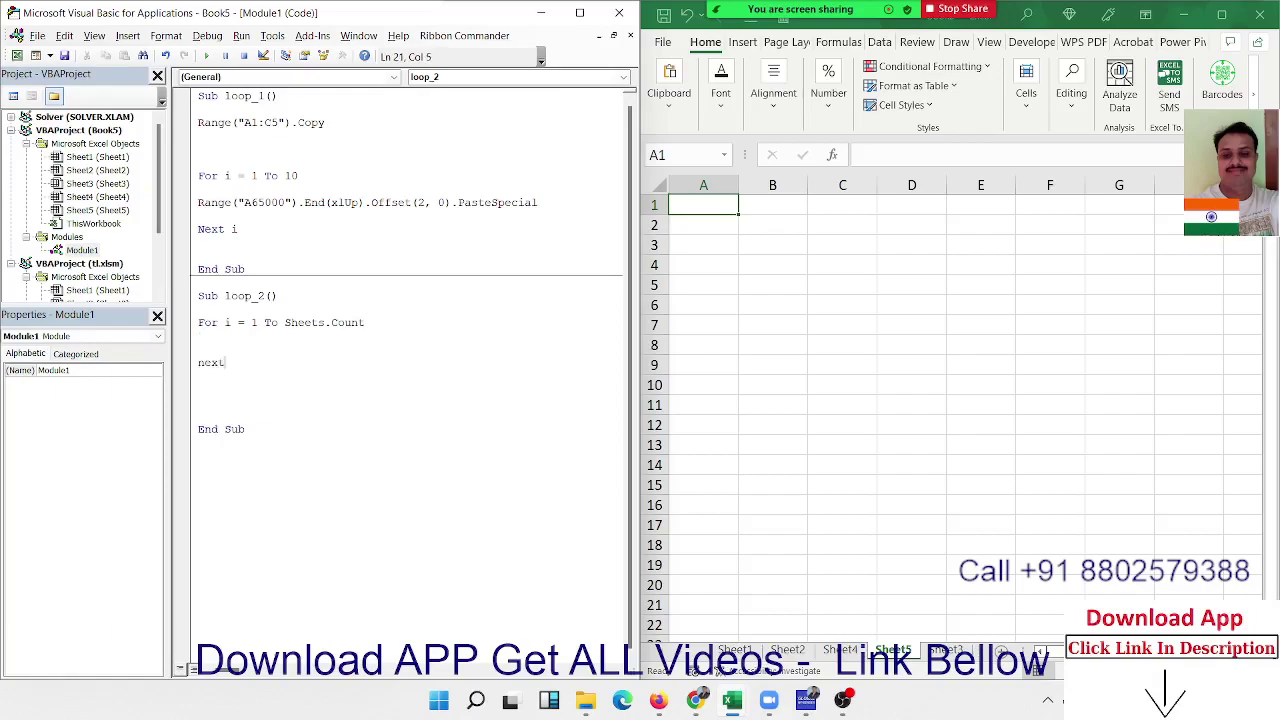
pyautogui.write('i')
# Step: Inside the loop, add the line Sheets(i).Name = "data " & i
pyautogui.click(200, 349)
pyautogui.doubleClick(307, 175)
pyautogui.click(315, 334)
pyautogui.moveTo(284, 322); pyautogui.dragTo(390, 324)
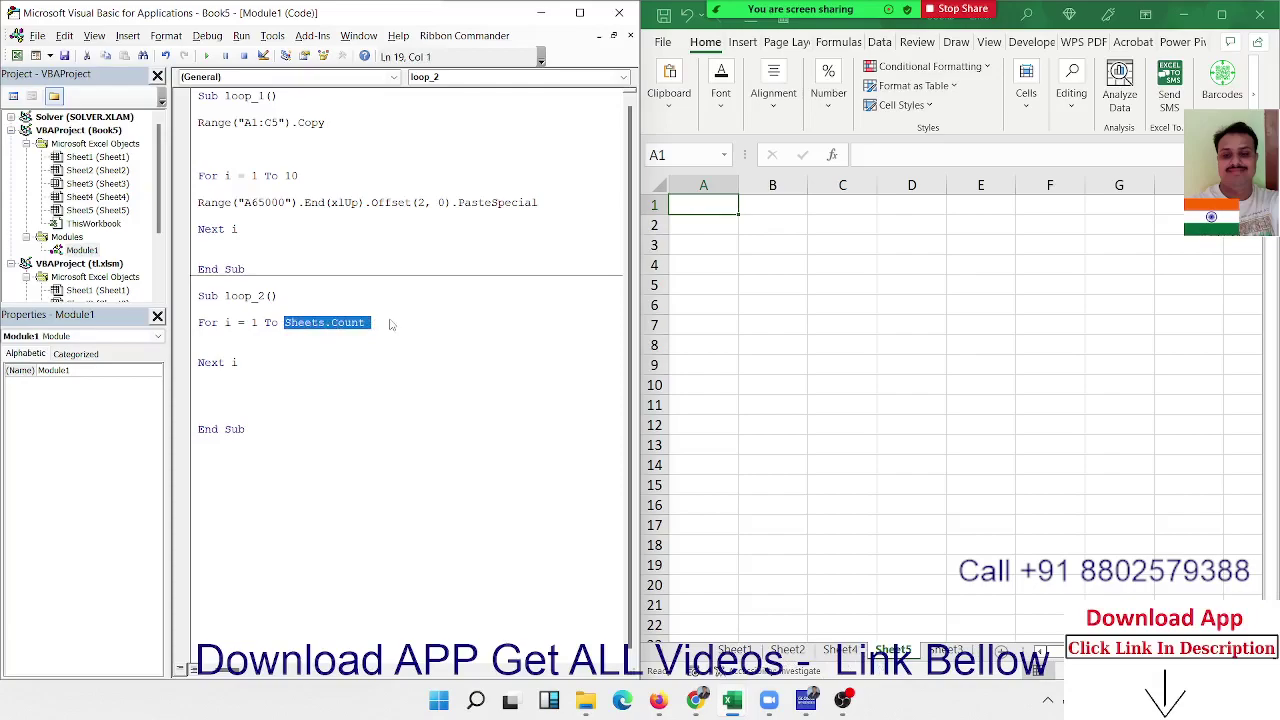
pyautogui.click(238, 337)
pyautogui.press('Return')
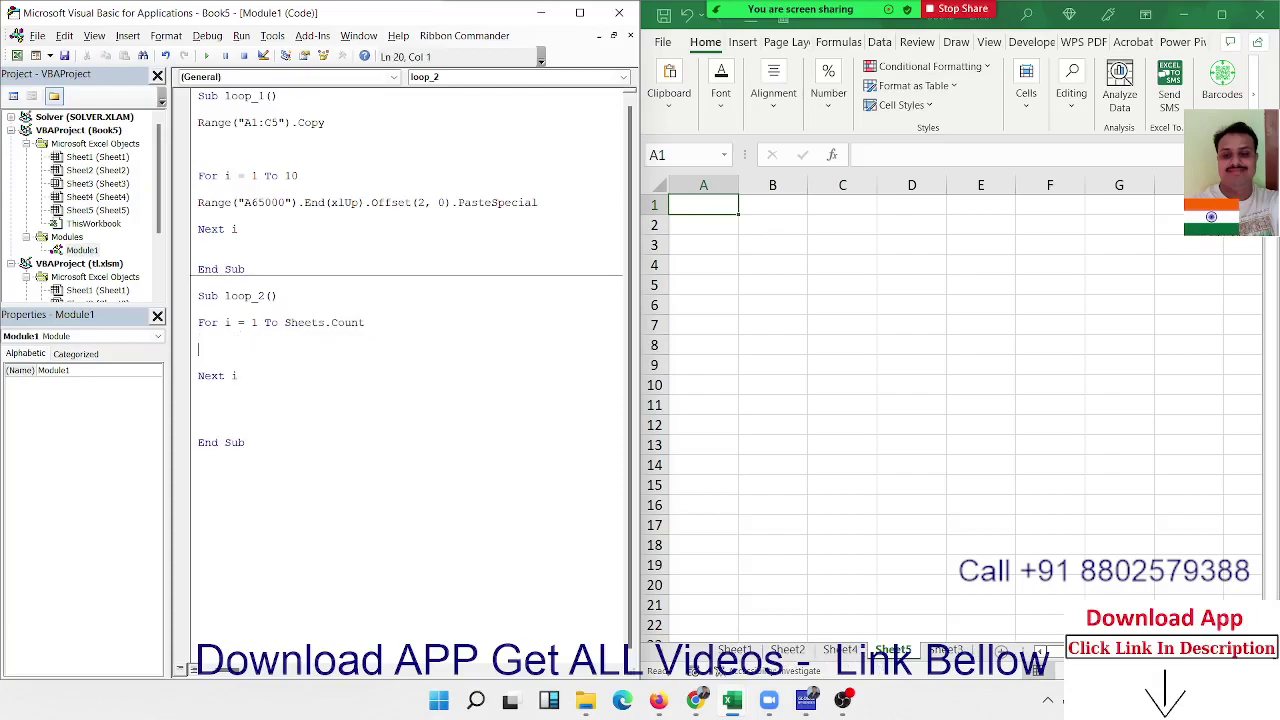
pyautogui.write('sheets')
pyautogui.write('(i)')
pyautogui.write('name ')
pyautogui.write('"data ')
pyautogui.write('"& ')
pyautogui.write('i')
# Step: Step into loop_2 with F8 until the first sheet is renamed data 1
pyautogui.click(199, 336)
pyautogui.click(245, 349)
pyautogui.press('F8')
pyautogui.press('F8')
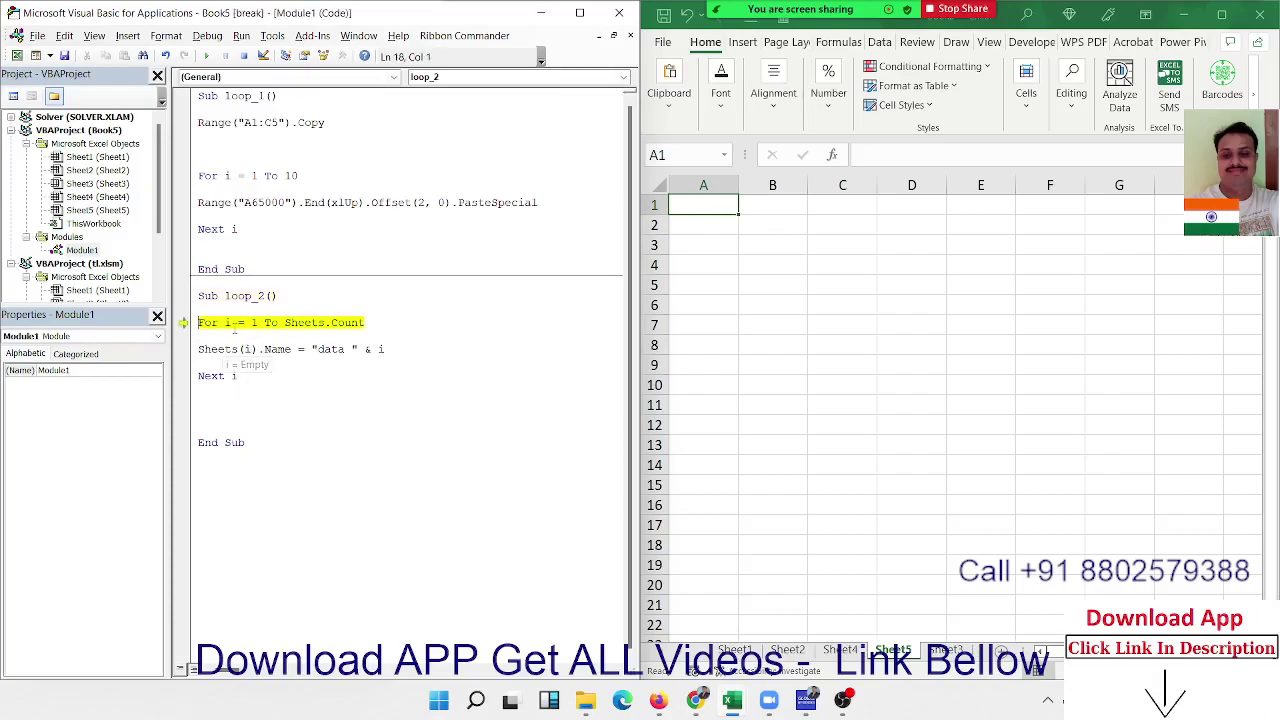
pyautogui.press('F8')
pyautogui.moveTo(227, 323)
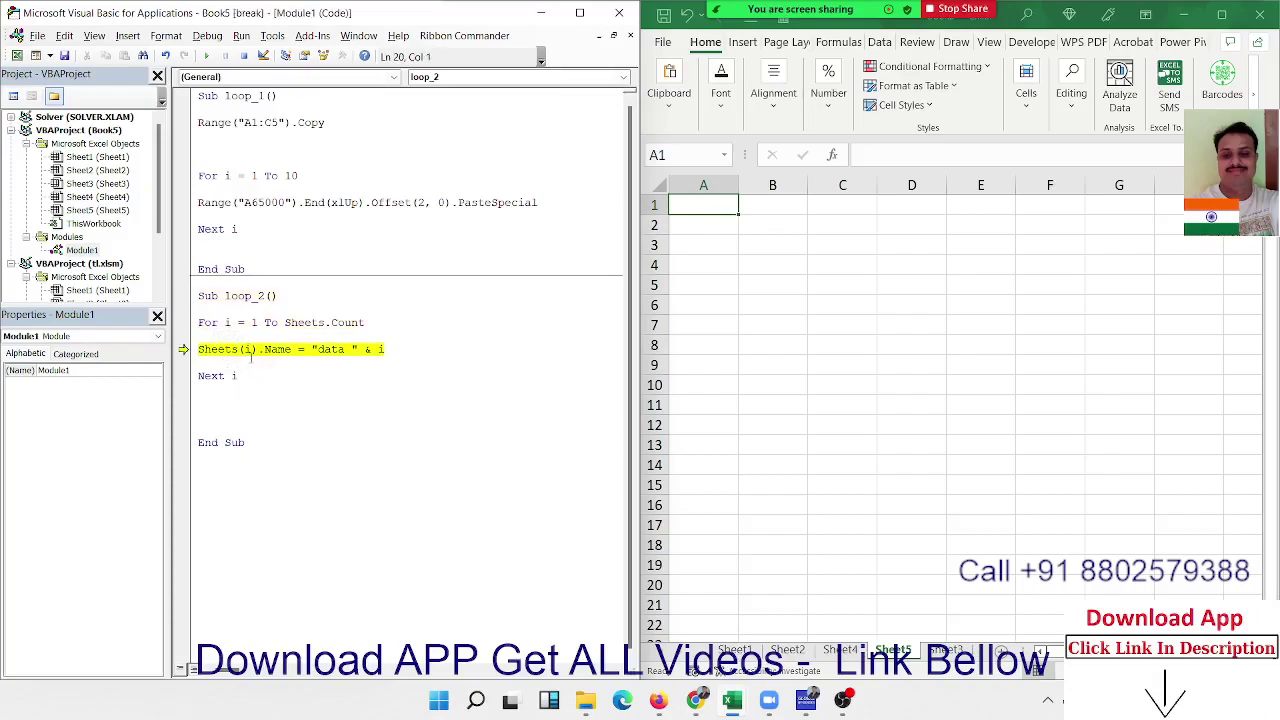
pyautogui.moveTo(250, 355)
pyautogui.press('F8')
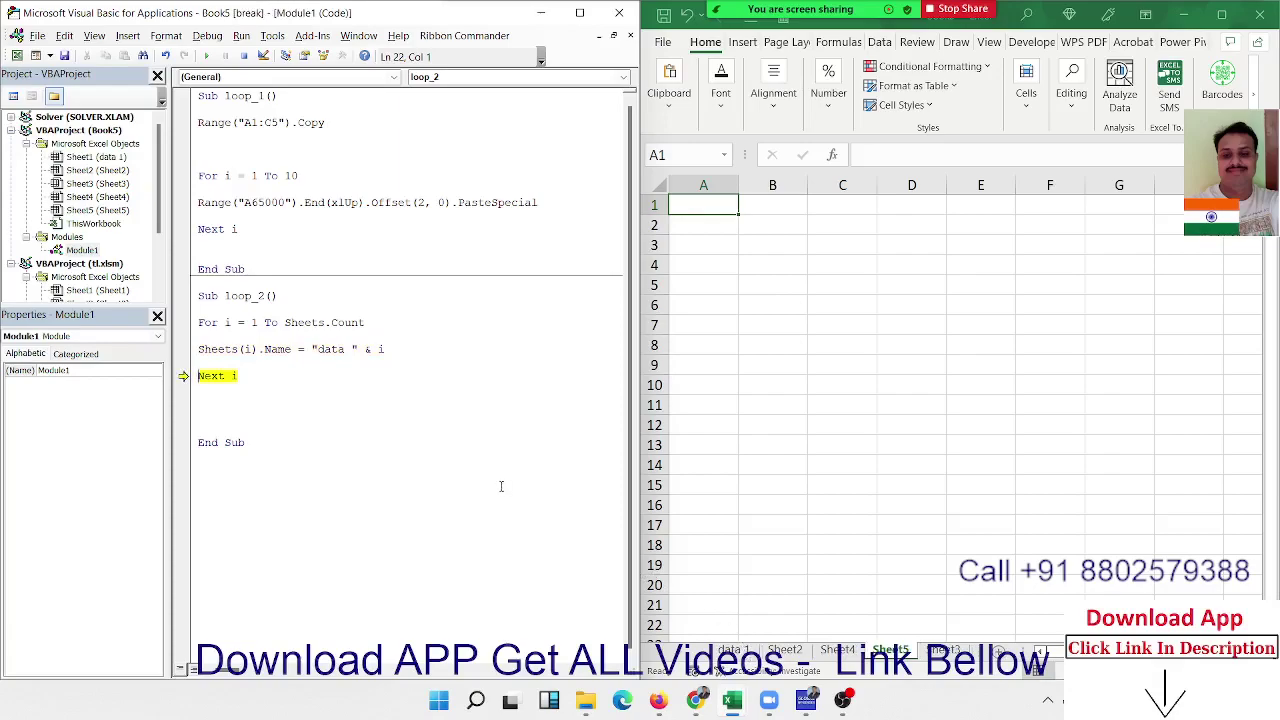
pyautogui.moveTo(386, 350); pyautogui.dragTo(200, 338)
pyautogui.click(386, 349)
# Step: Keep stepping to rename the remaining sheets data 2 to data 5, then delete extra blank lines
pyautogui.press('F8')
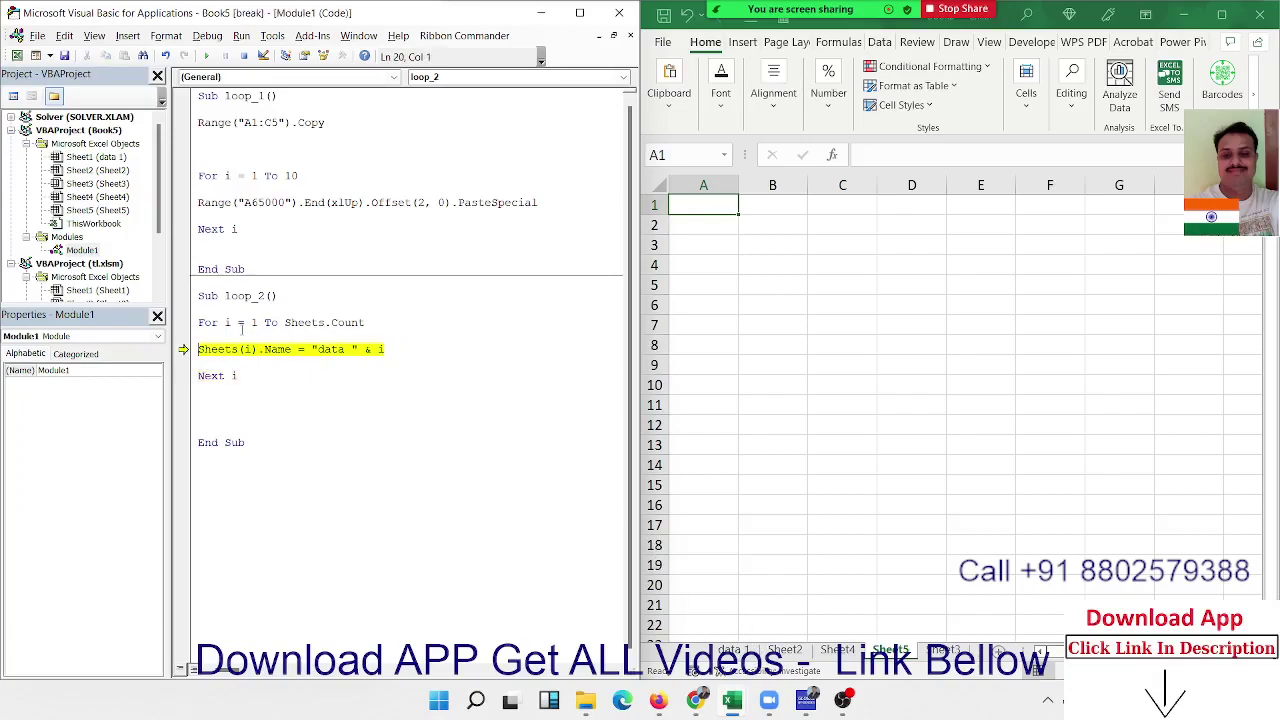
pyautogui.press('F8')
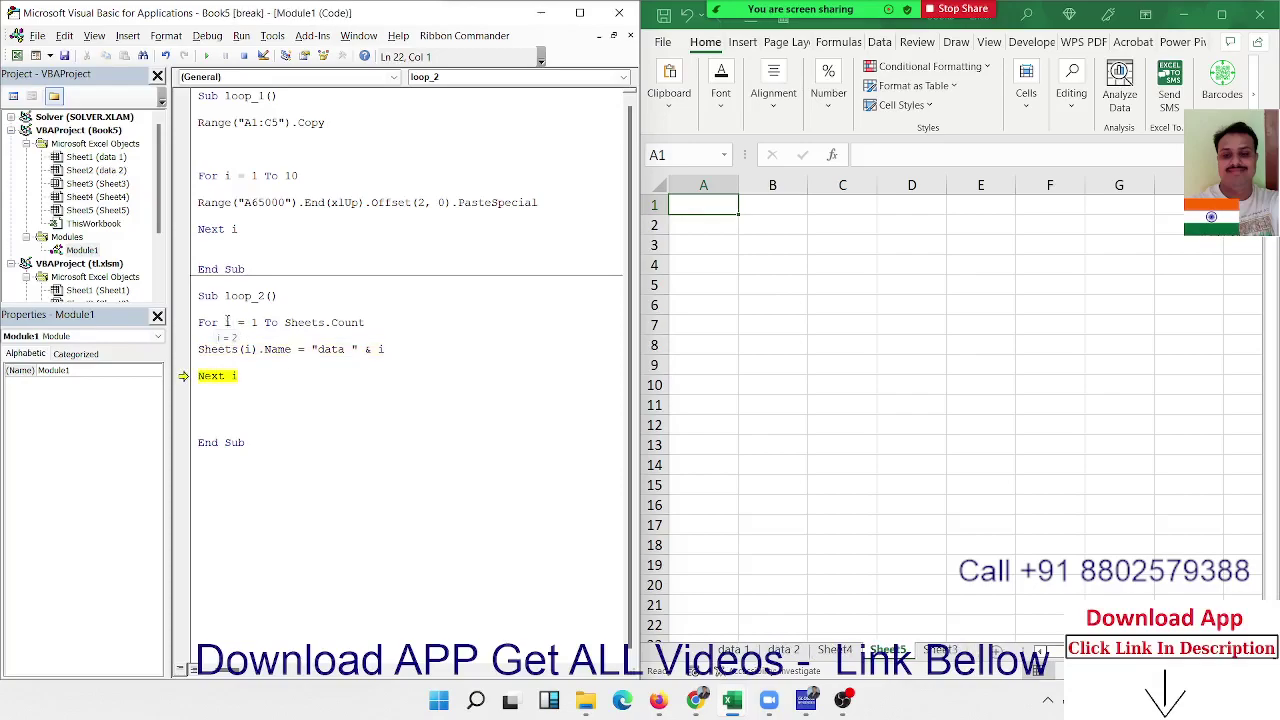
pyautogui.press('F8')
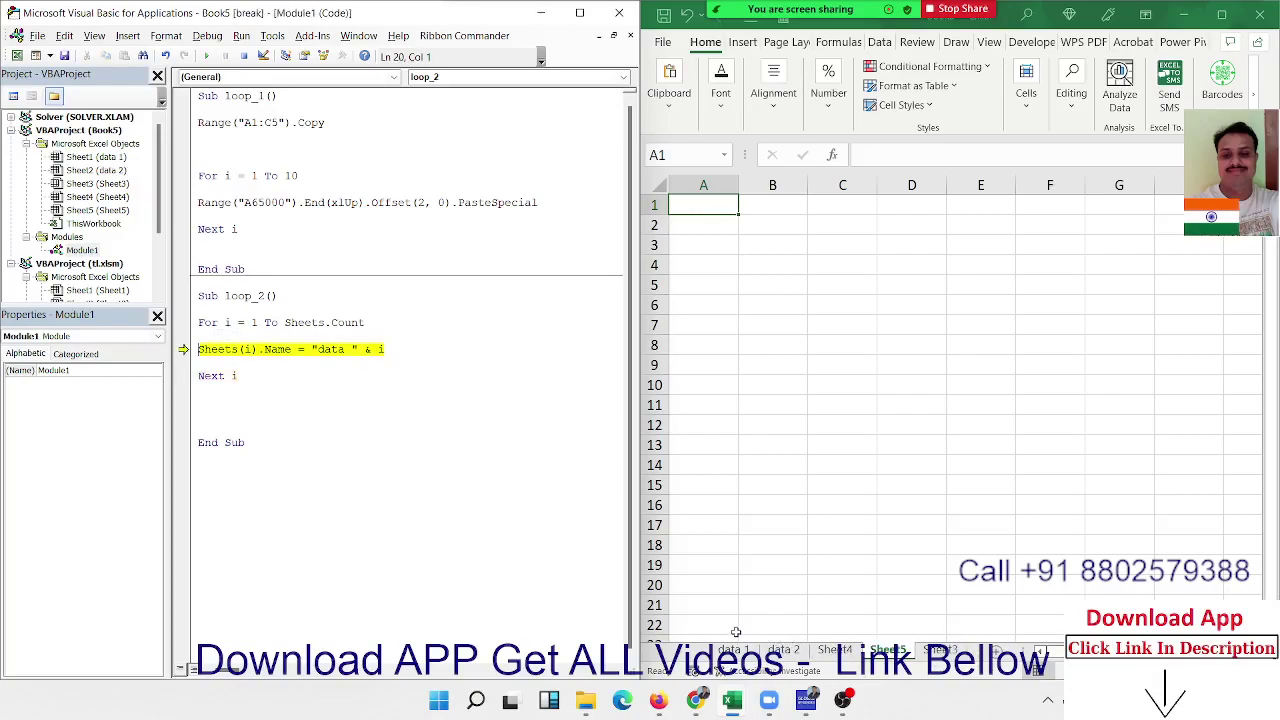
pyautogui.press('F8')
pyautogui.press('F8')
pyautogui.press('F8')
pyautogui.press('F8')
pyautogui.press('F8')
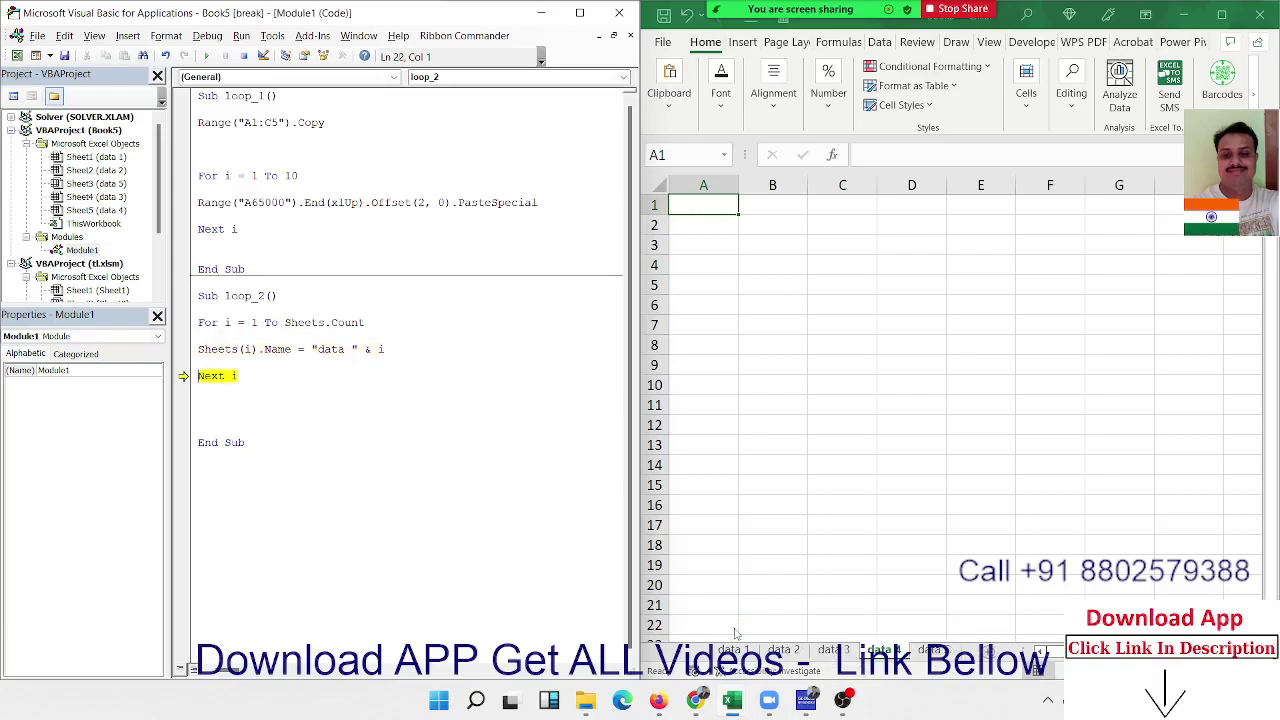
pyautogui.press('F8')
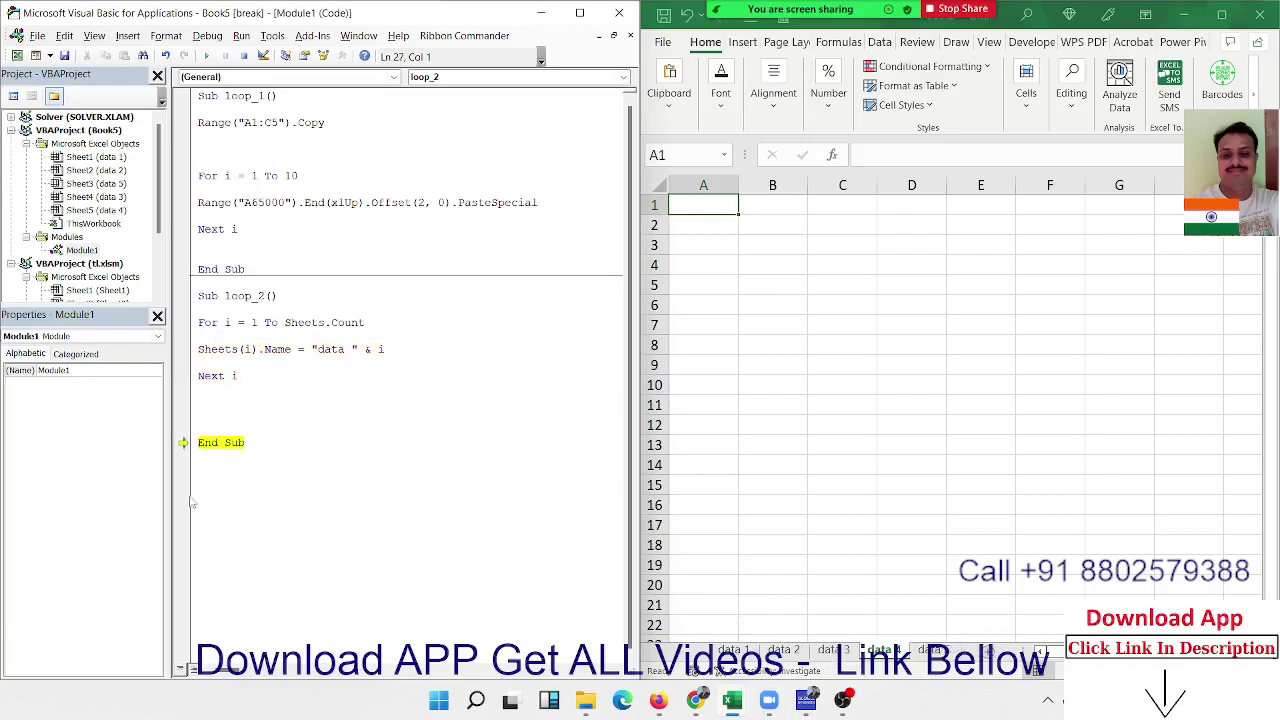
pyautogui.press('F8')
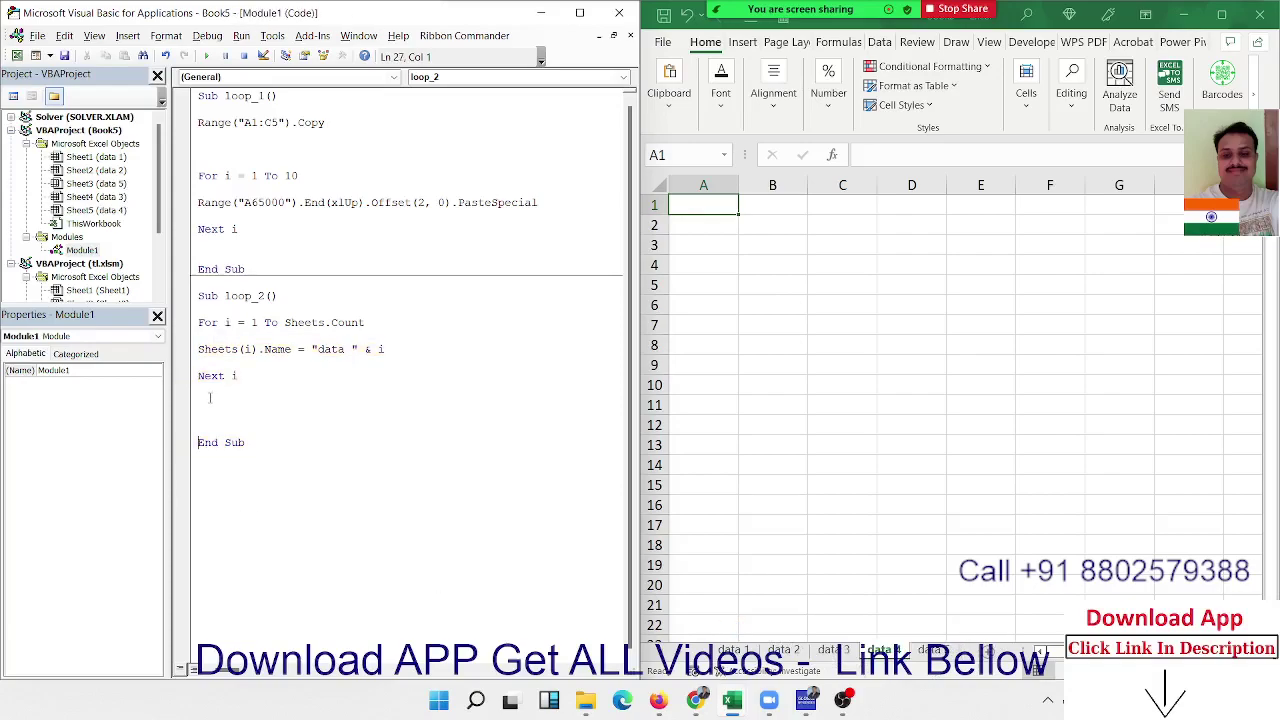
pyautogui.click(205, 402)
pyautogui.press('Delete')
pyautogui.press('Delete')
pyautogui.press('Delete')
# Step: Enter the header Sales in A1 and =RANDBETWEEN(10,90) in A2
pyautogui.click(750, 412)
pyautogui.click(700, 204)
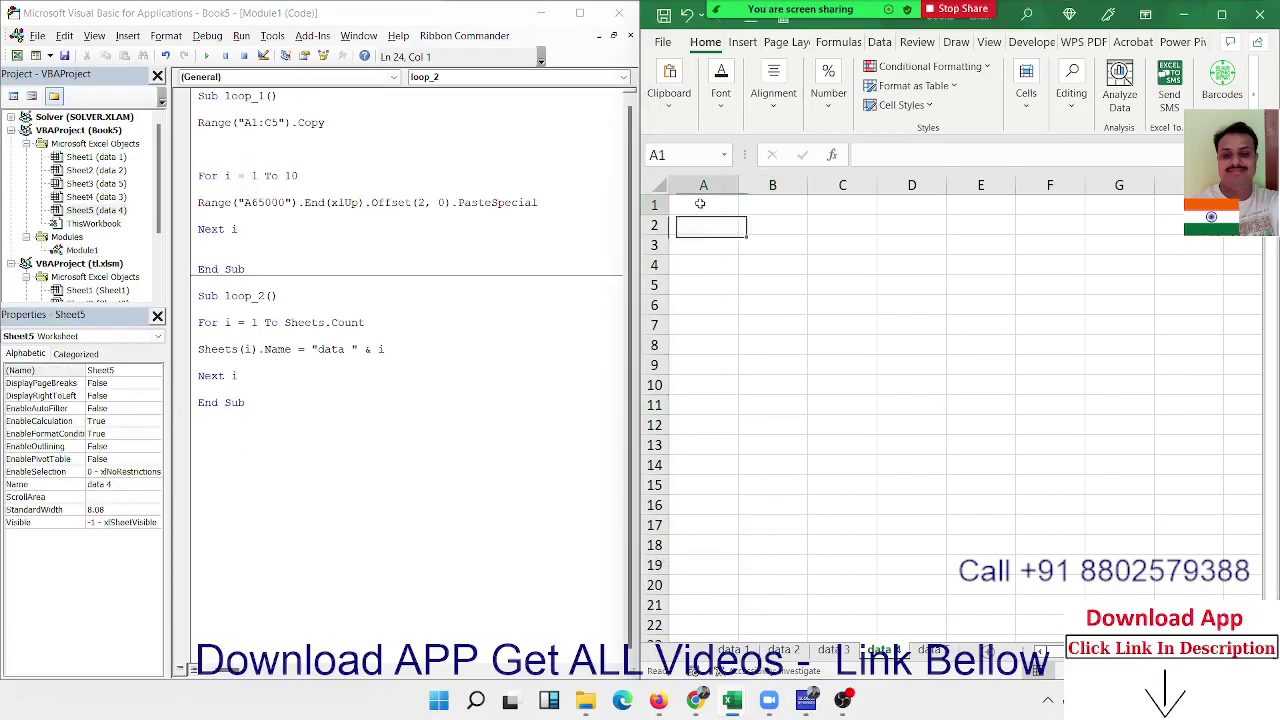
pyautogui.write('Sales')
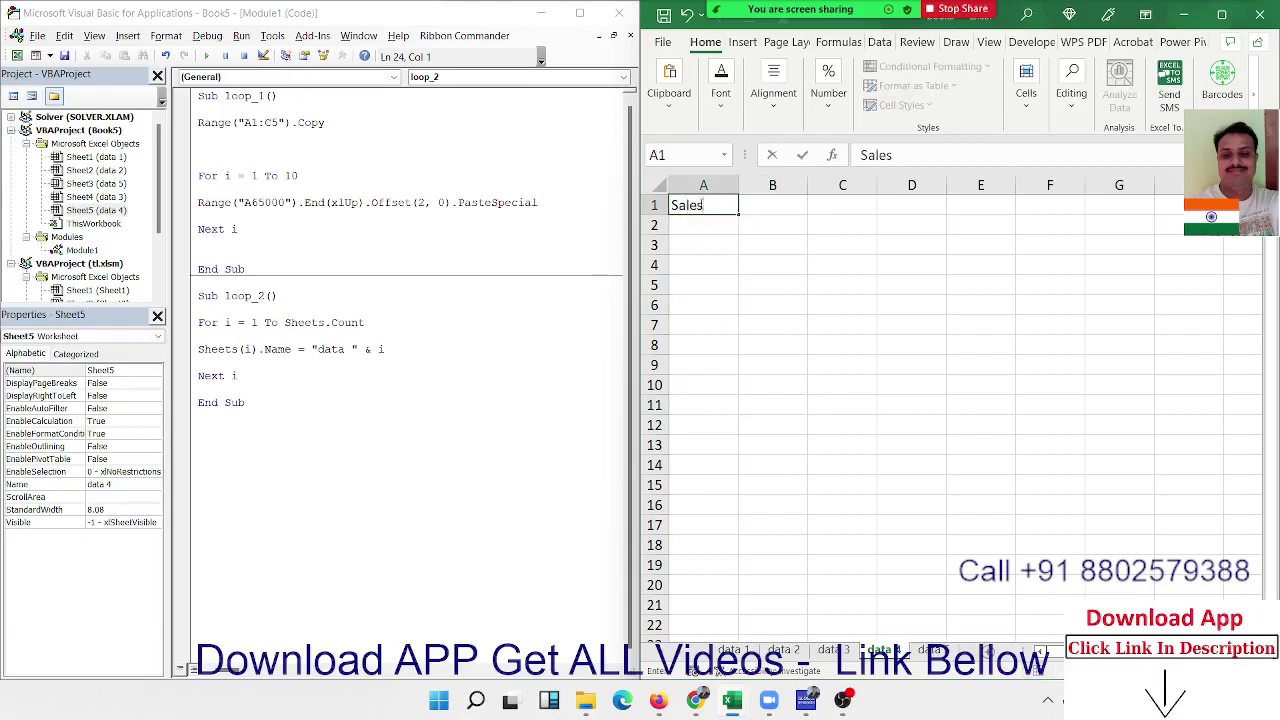
pyautogui.press('Return')
pyautogui.write('=ra')
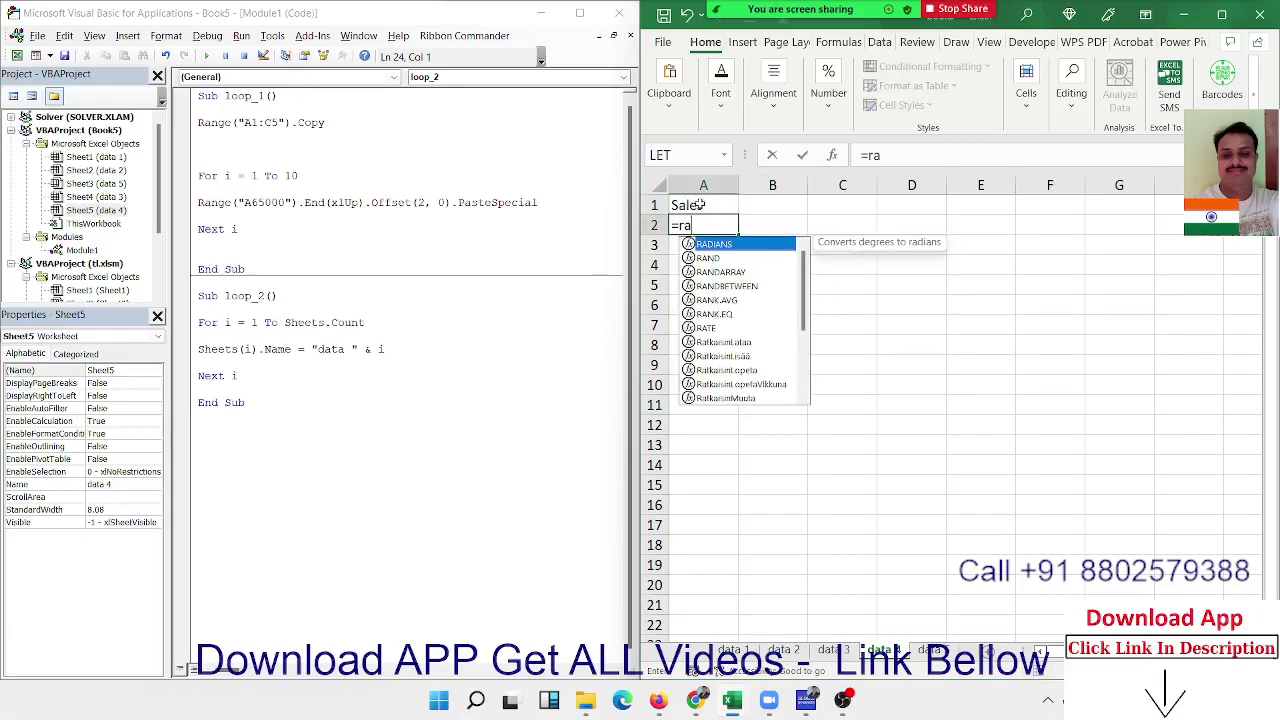
pyautogui.press('Tab')
pyautogui.write('10,')
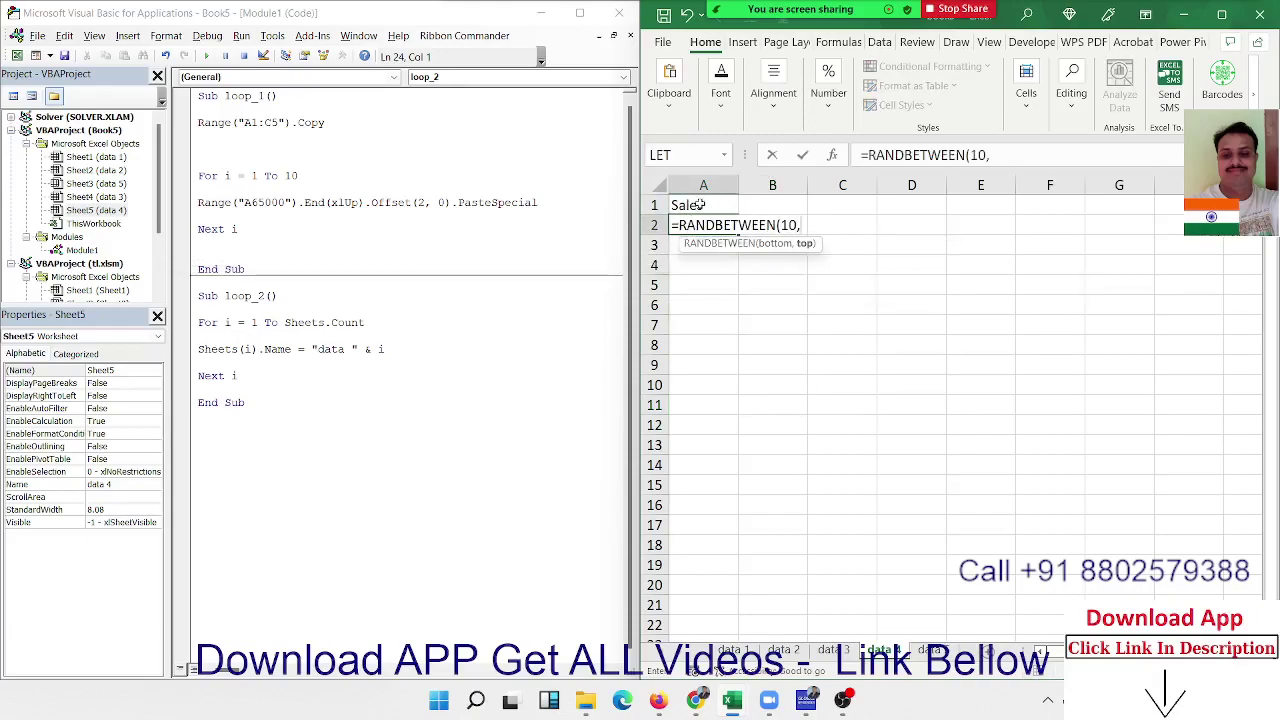
pyautogui.write('90')
pyautogui.press('Return')
pyautogui.press('Up')
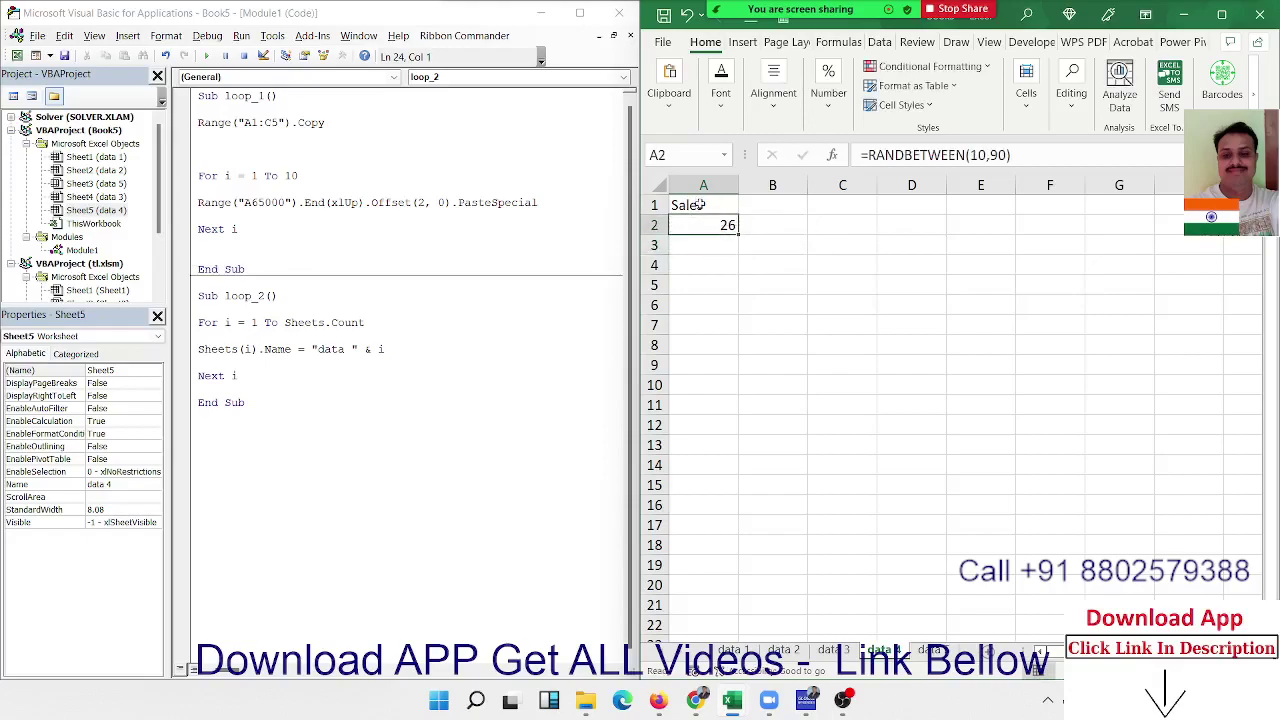
# Step: Fill the random-number formula down to row 68 and paste the results back as fixed values
pyautogui.scroll(-20, 700, 204)
pyautogui.scroll(-2, 700, 204)
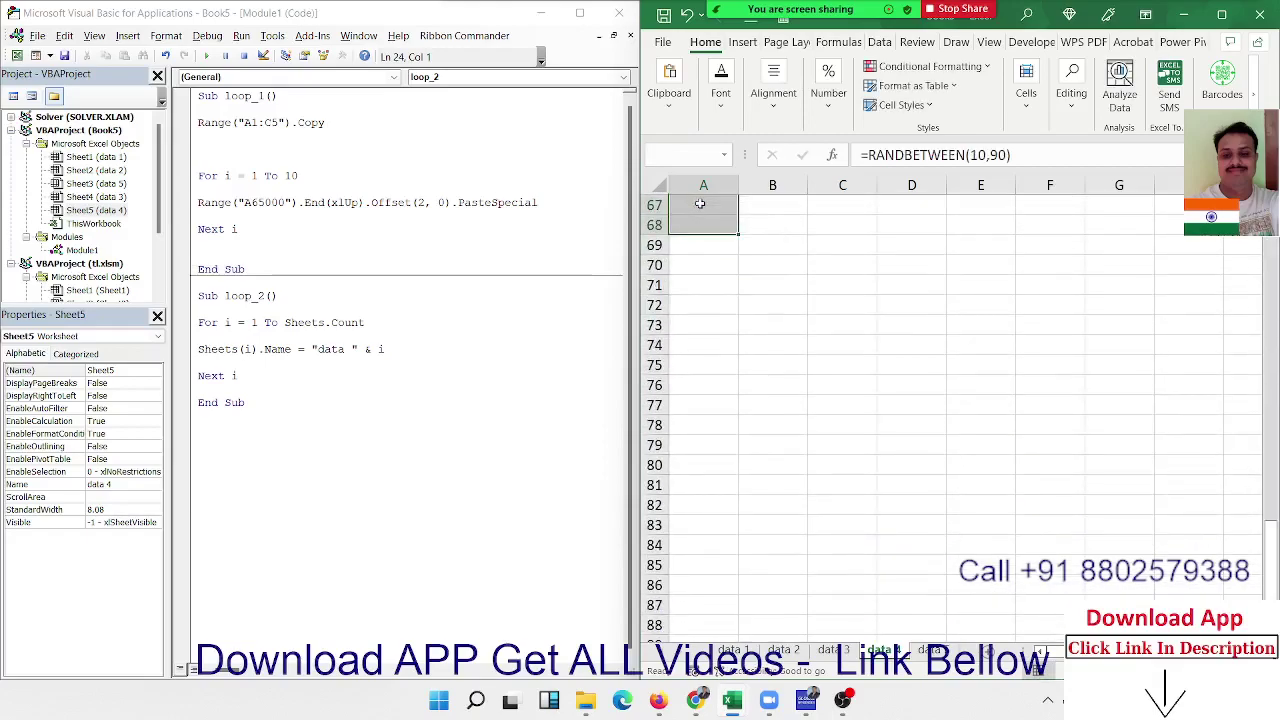
pyautogui.hotkey('ctrl', 'v')
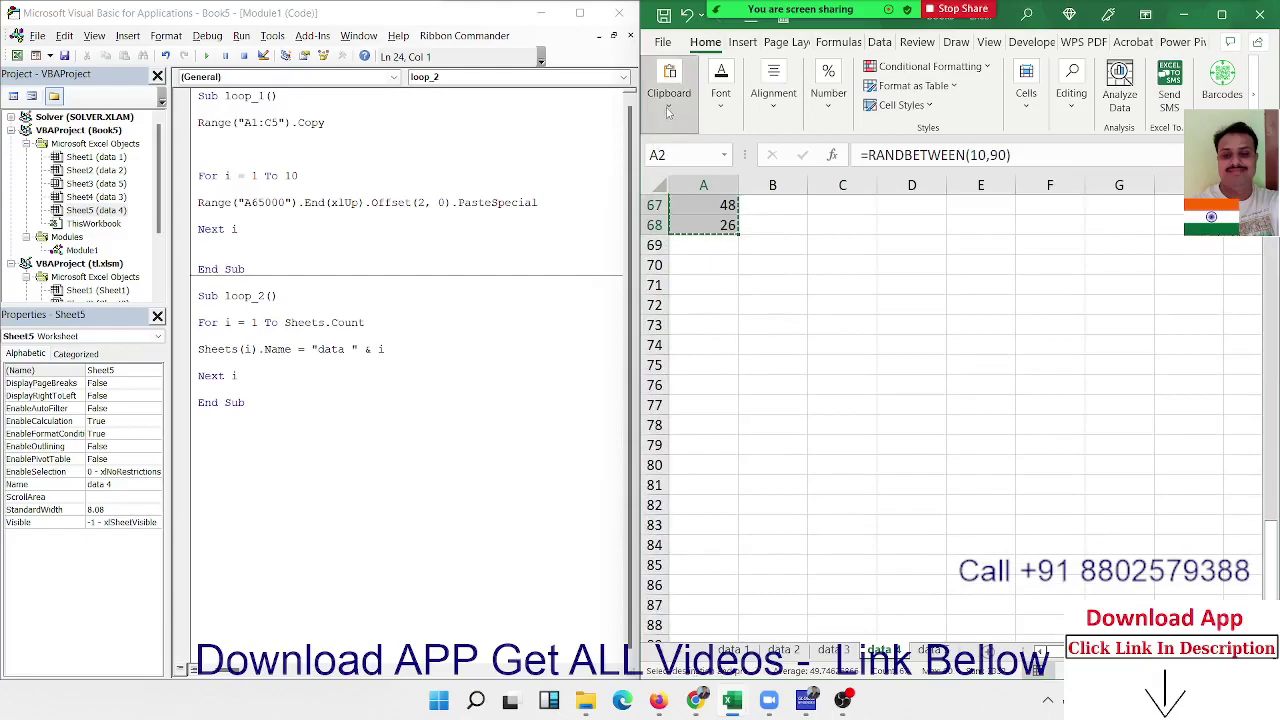
pyautogui.click(668, 100)
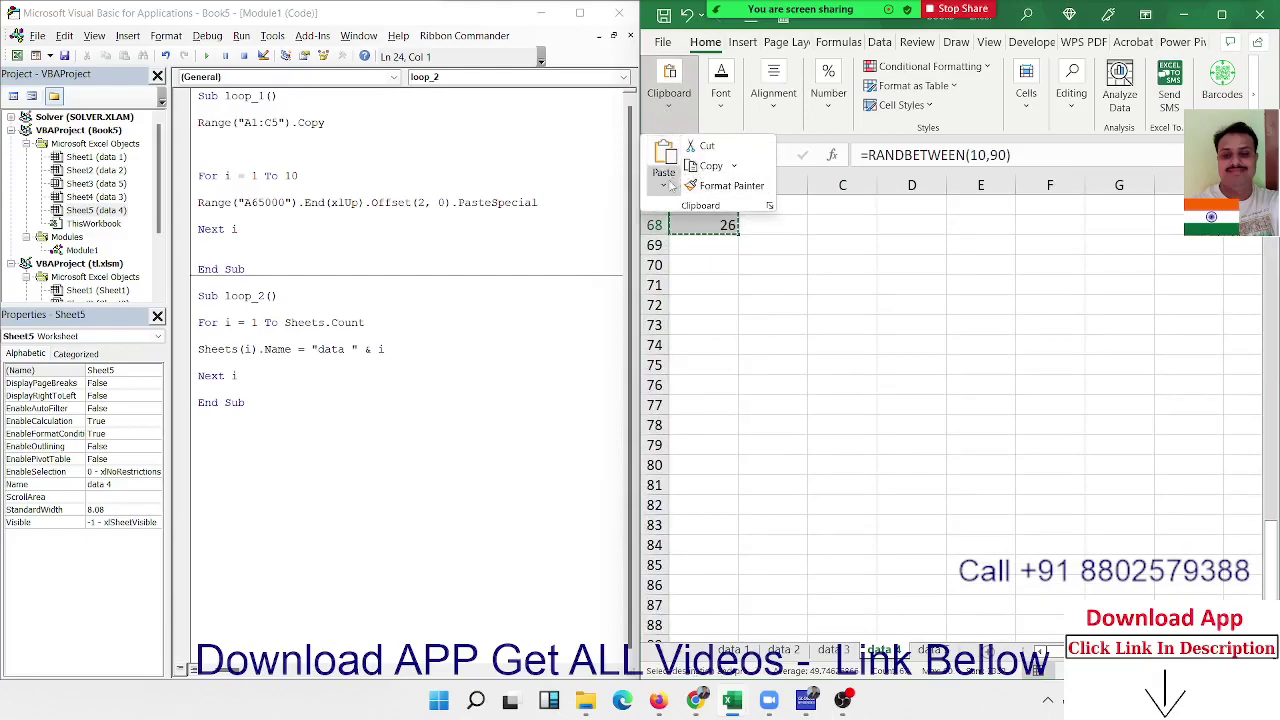
pyautogui.click(668, 187)
pyautogui.click(661, 312)
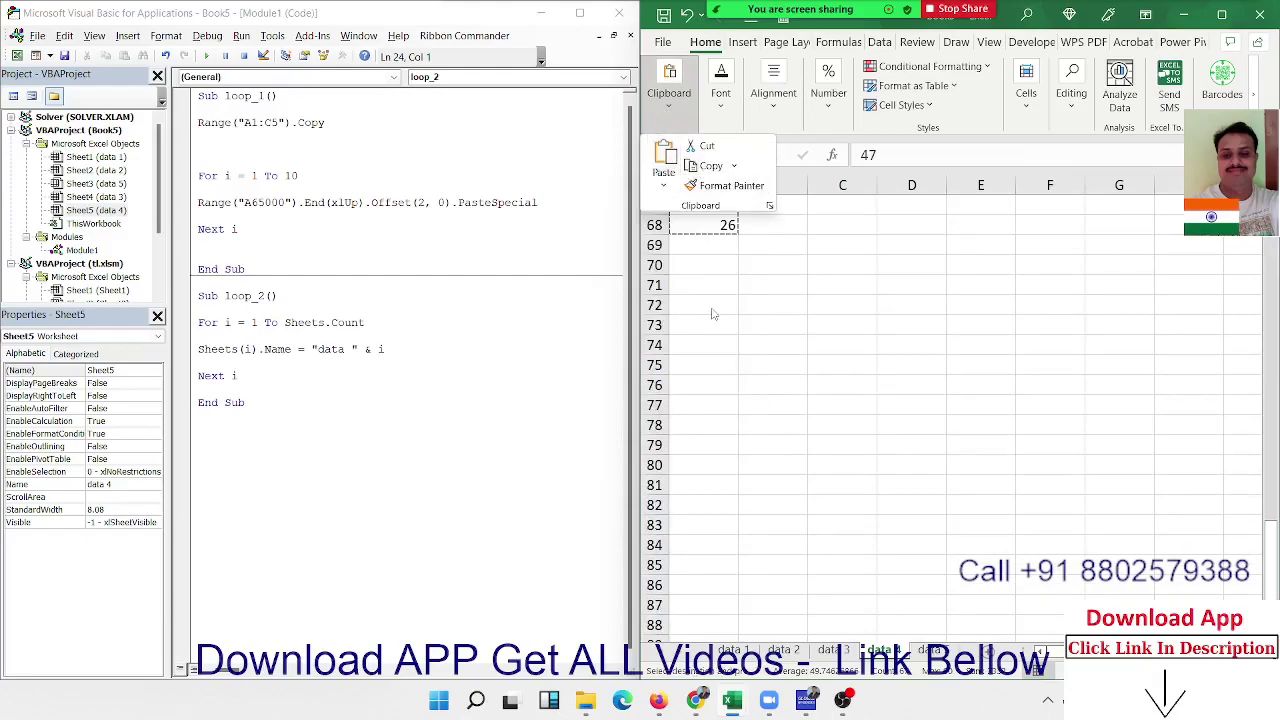
pyautogui.scroll(20, 713, 314)
# Step: Jump through the Sales column to find where its data ends
pyautogui.click(730, 246)
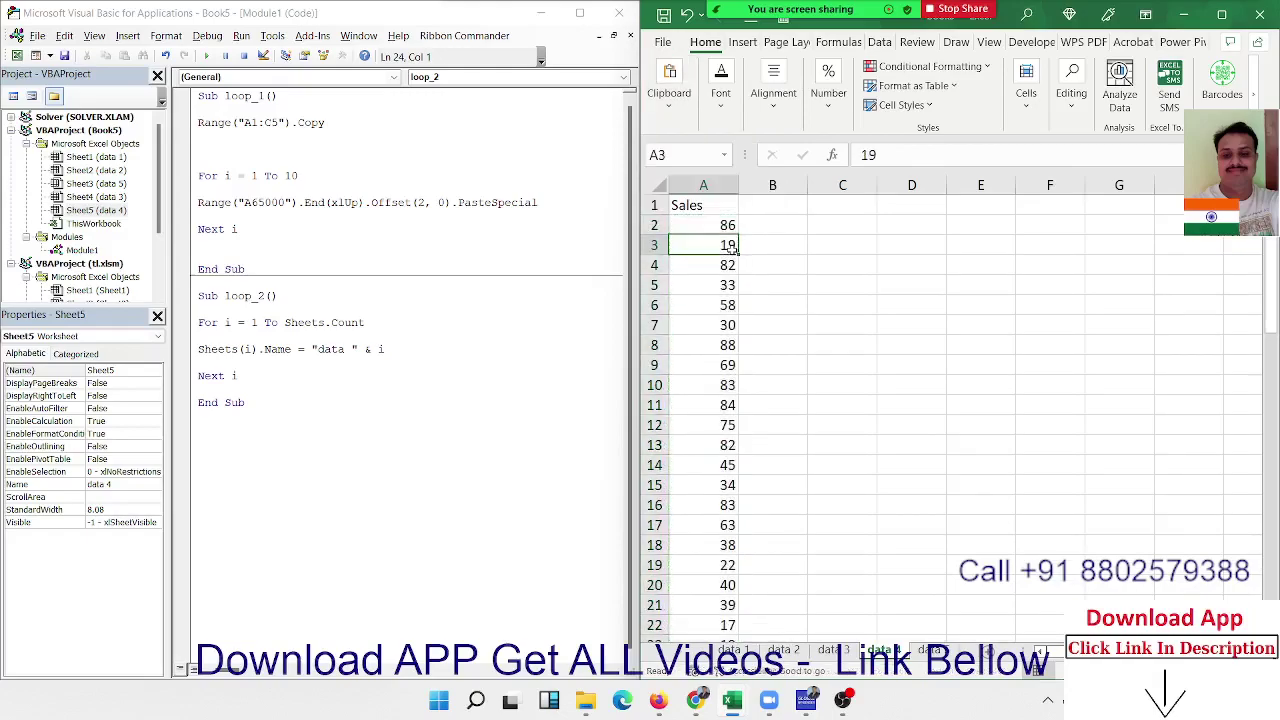
pyautogui.hotkey('ctrl', 'Down')
pyautogui.press('Up')
pyautogui.hotkey('ctrl', 'Up')
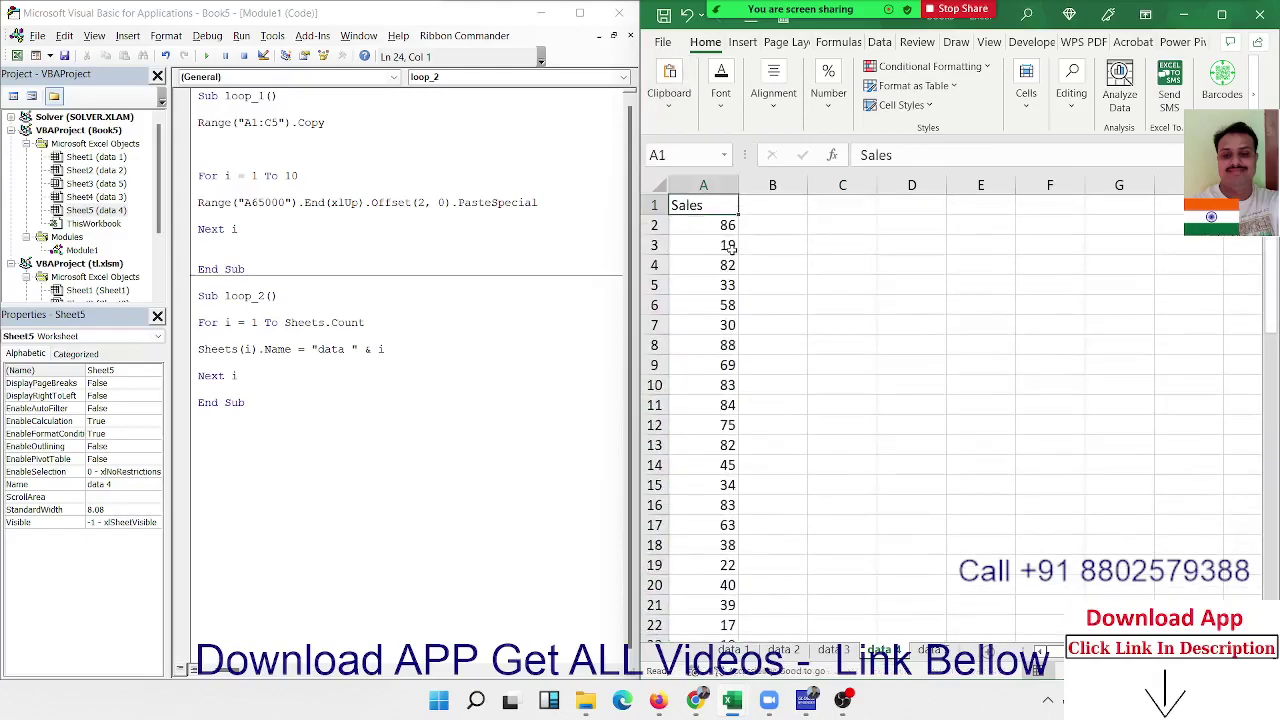
pyautogui.press('Right')
pyautogui.press('Down')
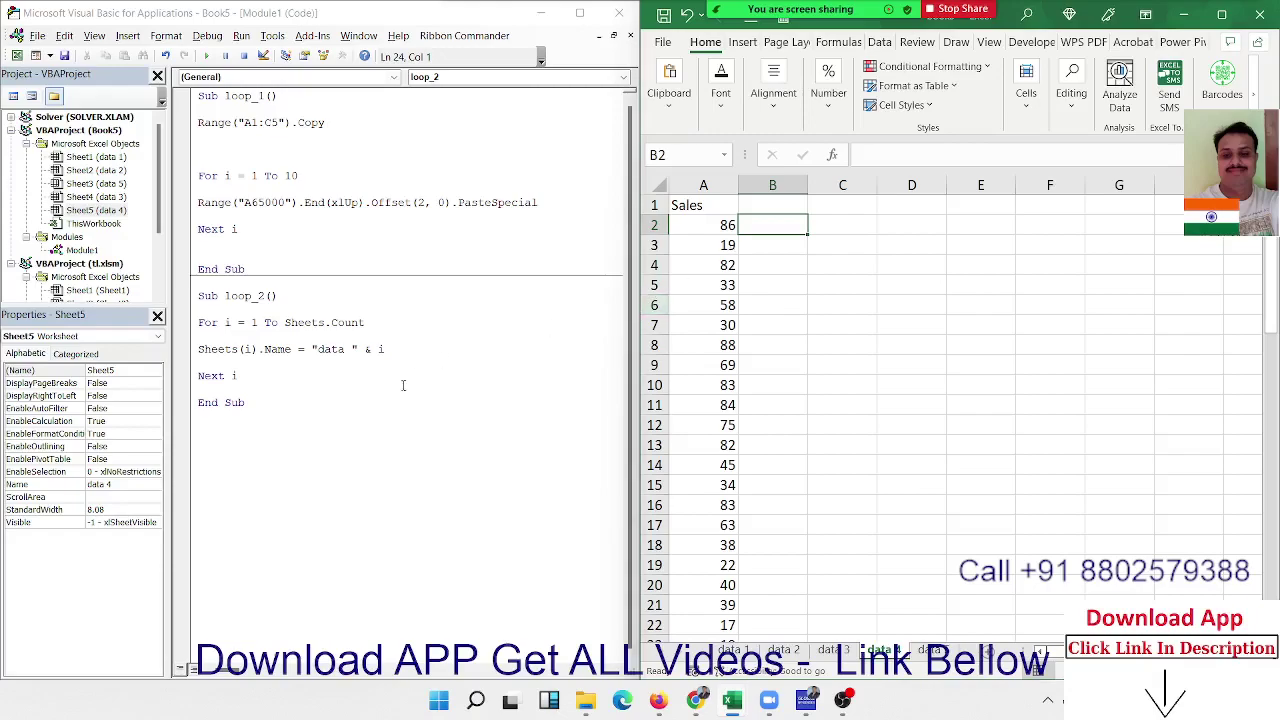
# Step: Confirm the last Sales value sits in row 68 and return to the code below loop_2
pyautogui.click(300, 435)
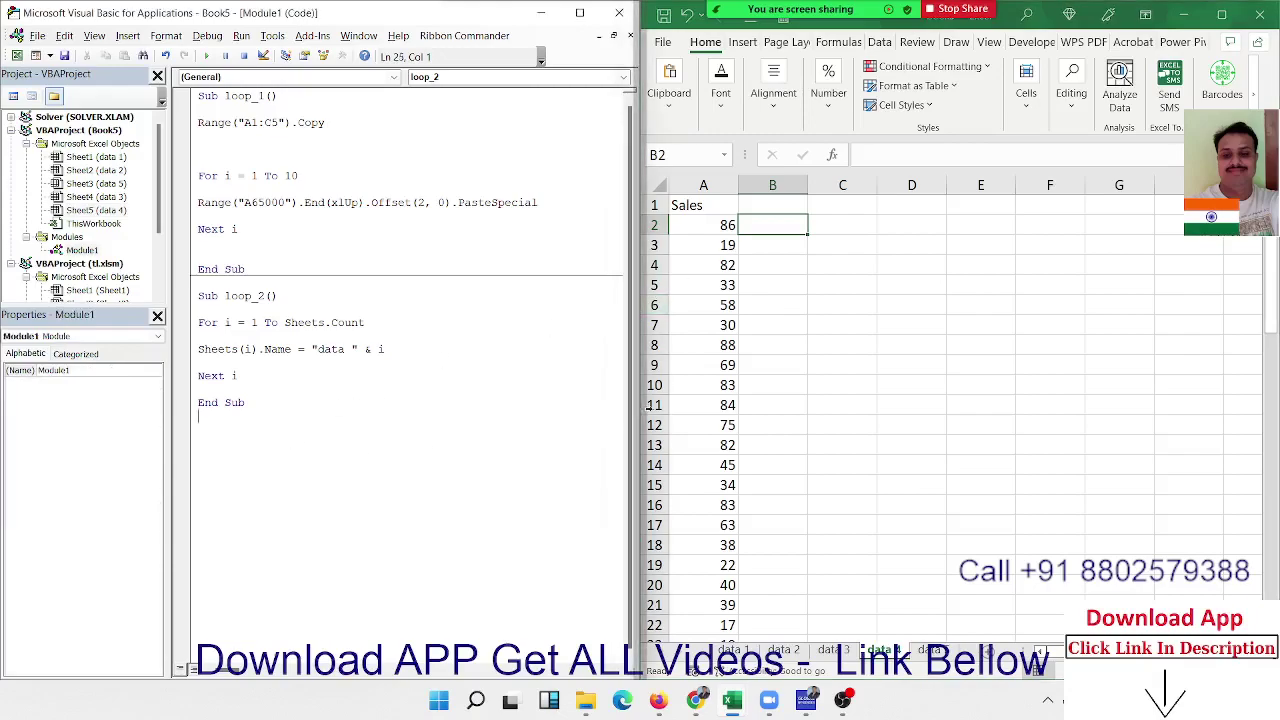
pyautogui.scroll(-2, 771, 396)
pyautogui.scroll(-11, 749, 497)
pyautogui.scroll(-10, 734, 524)
pyautogui.scroll(-10, 728, 518)
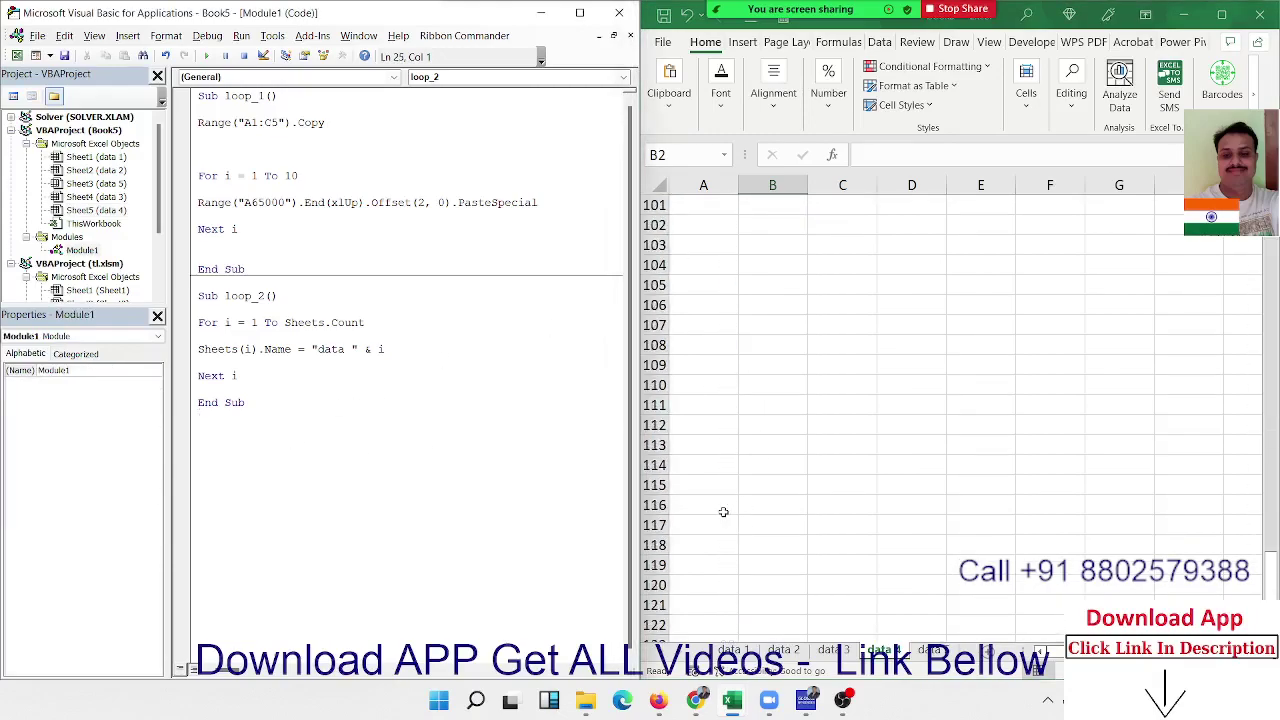
pyautogui.scroll(7, 723, 513)
pyautogui.scroll(3, 723, 513)
pyautogui.scroll(3, 720, 500)
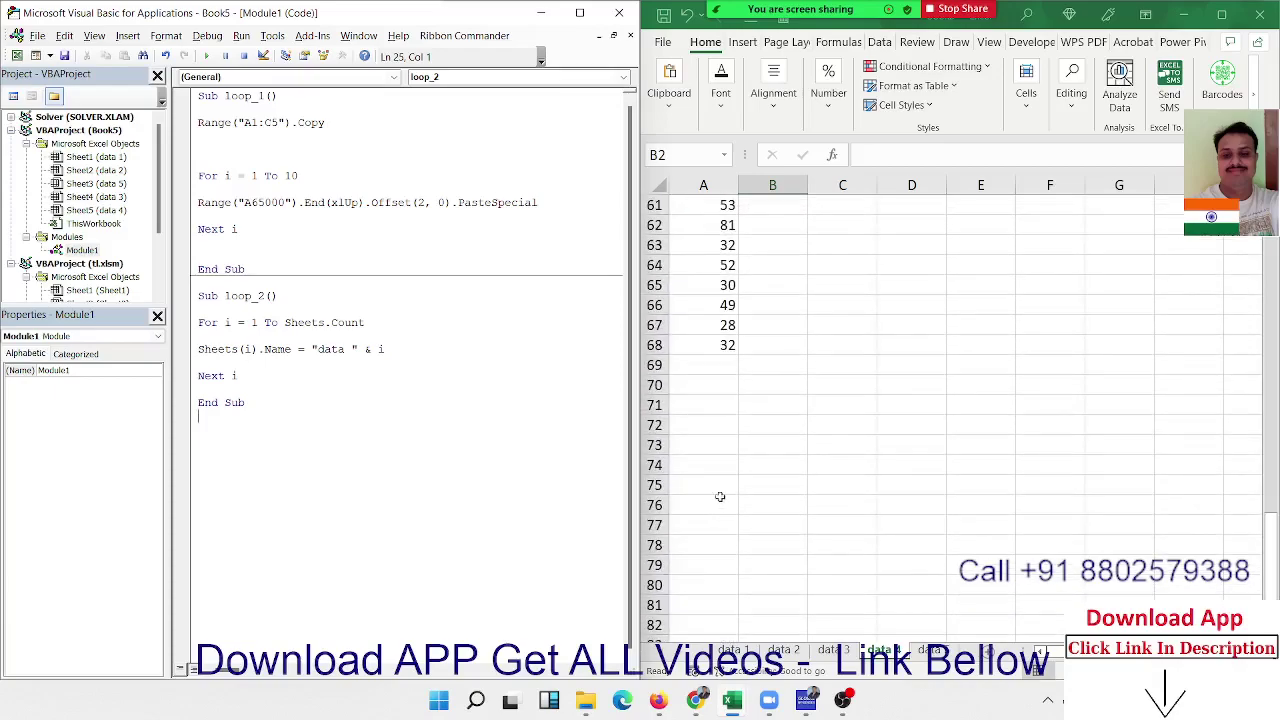
pyautogui.click(701, 345)
pyautogui.click(369, 452)
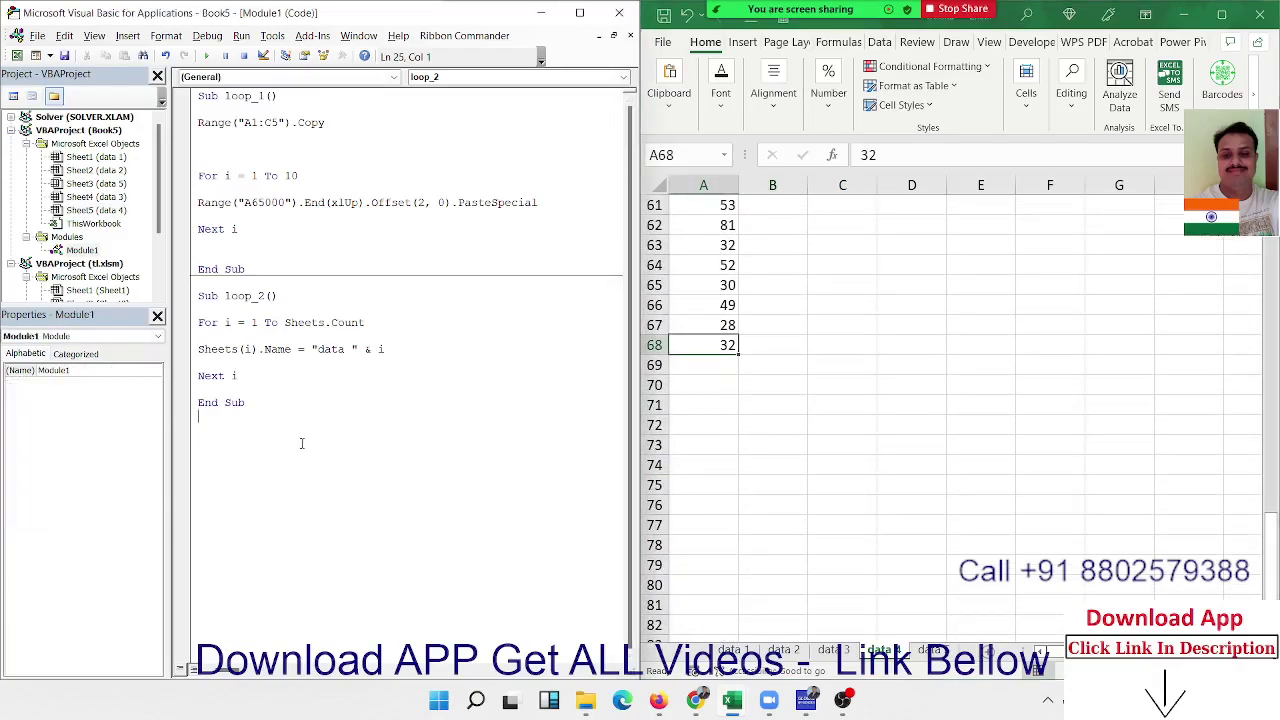
pyautogui.scroll(17, 731, 432)
pyautogui.scroll(3, 731, 432)
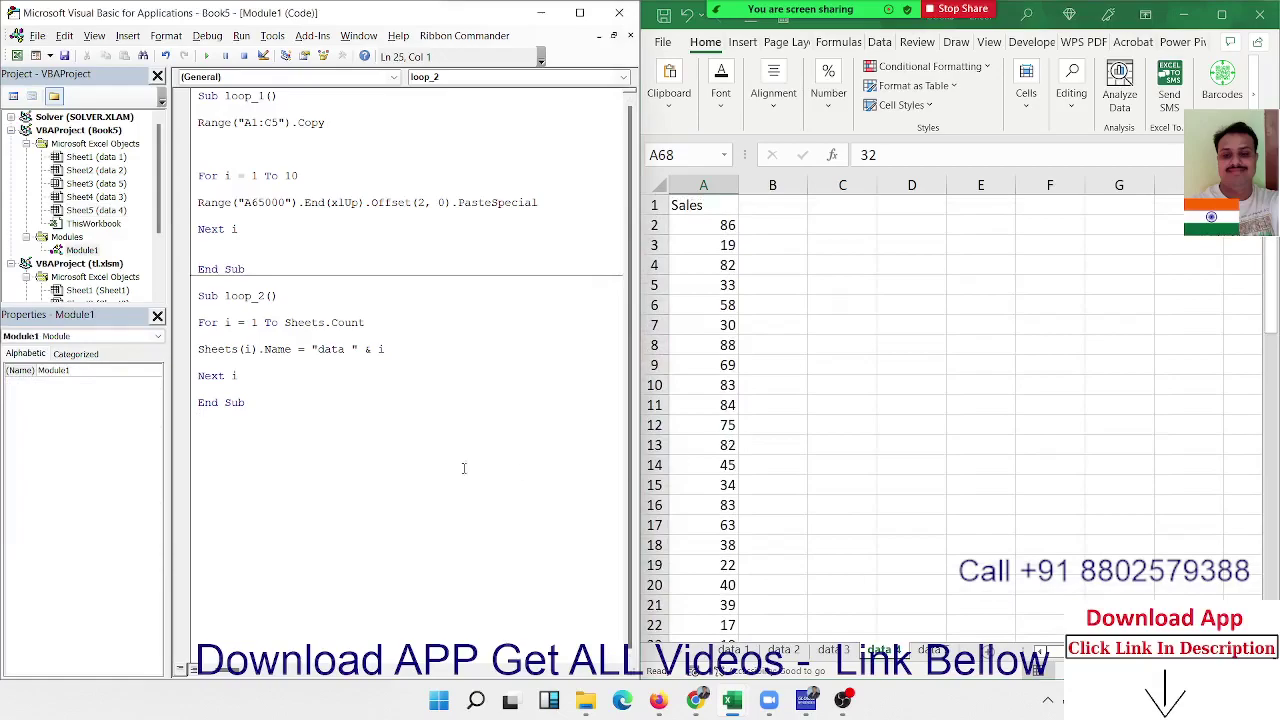
# Step: Declare Sub loop_3 and begin its loop line For i = 2 To
pyautogui.write('sub ')
pyautogui.write('lo')
pyautogui.write('op_3')
pyautogui.press('Return')
pyautogui.press('Return')
pyautogui.press('Return')
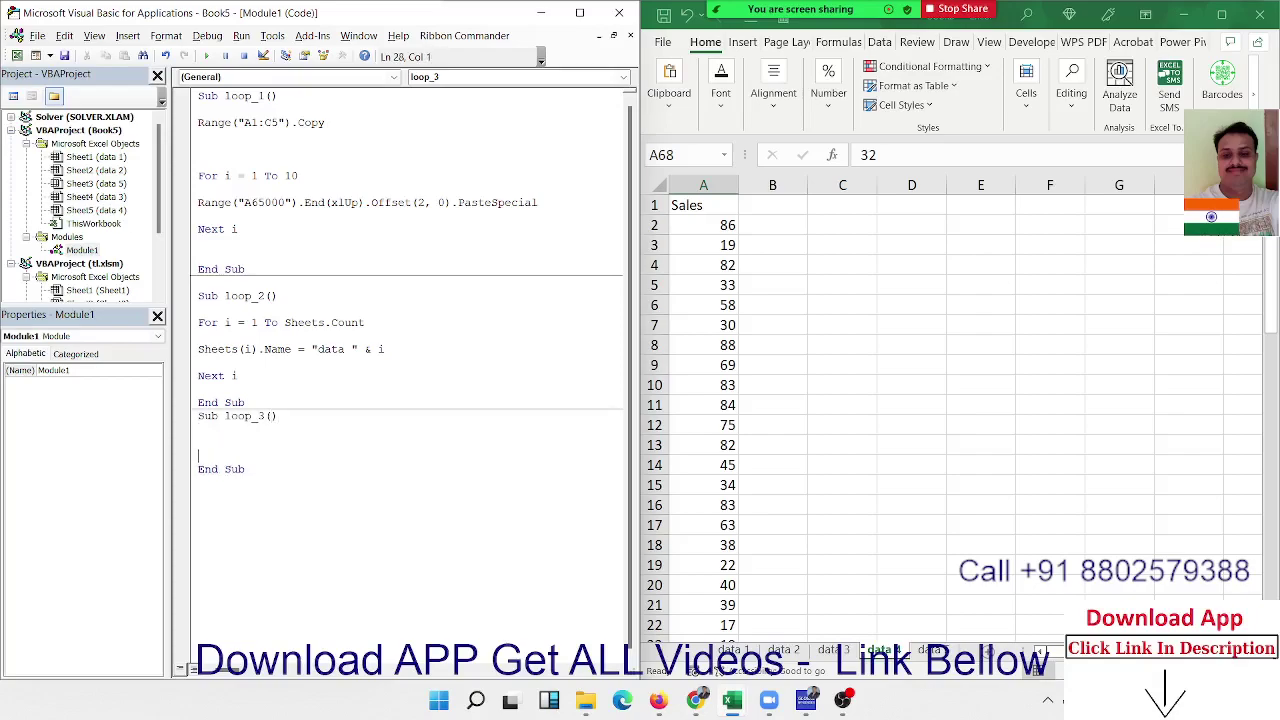
pyautogui.press('Return')
pyautogui.press('Return')
pyautogui.write('for i ')
pyautogui.write('= 2')
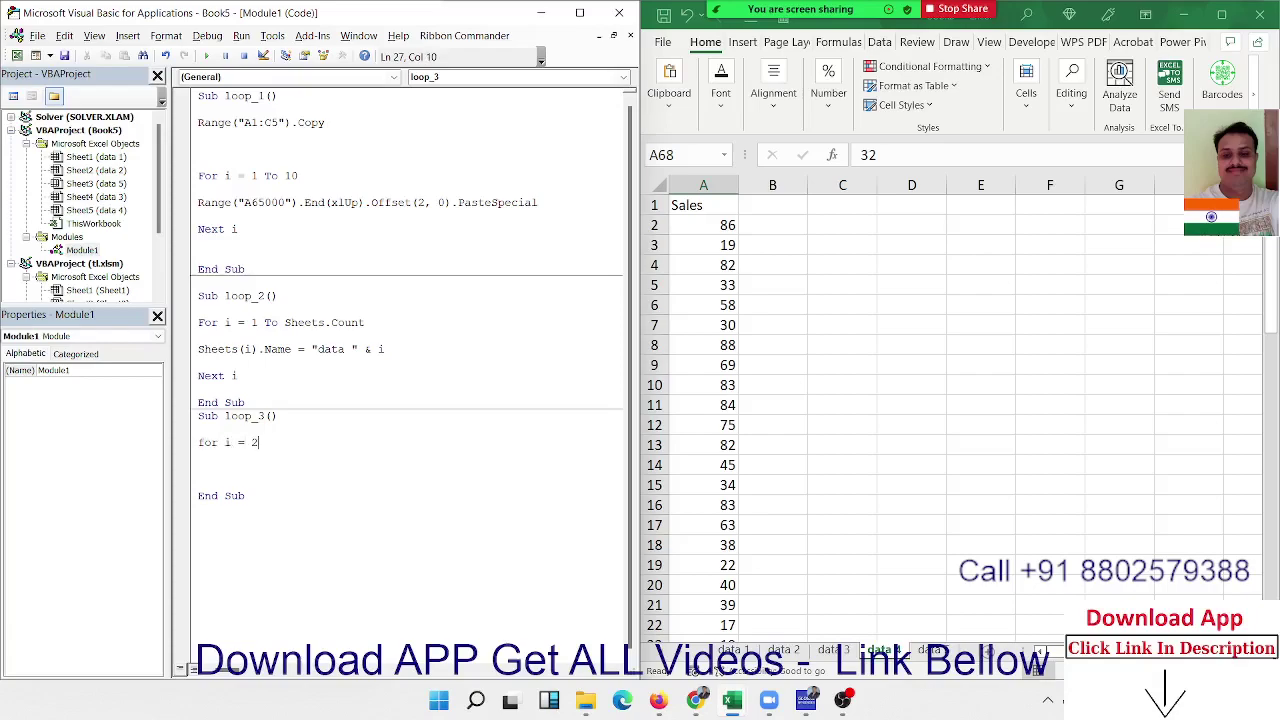
pyautogui.write(' to')
# Step: End the loop at Range("A65000").End(xlUp).Row instead of the hard-coded row 68
pyautogui.scroll(-10, 685, 360)
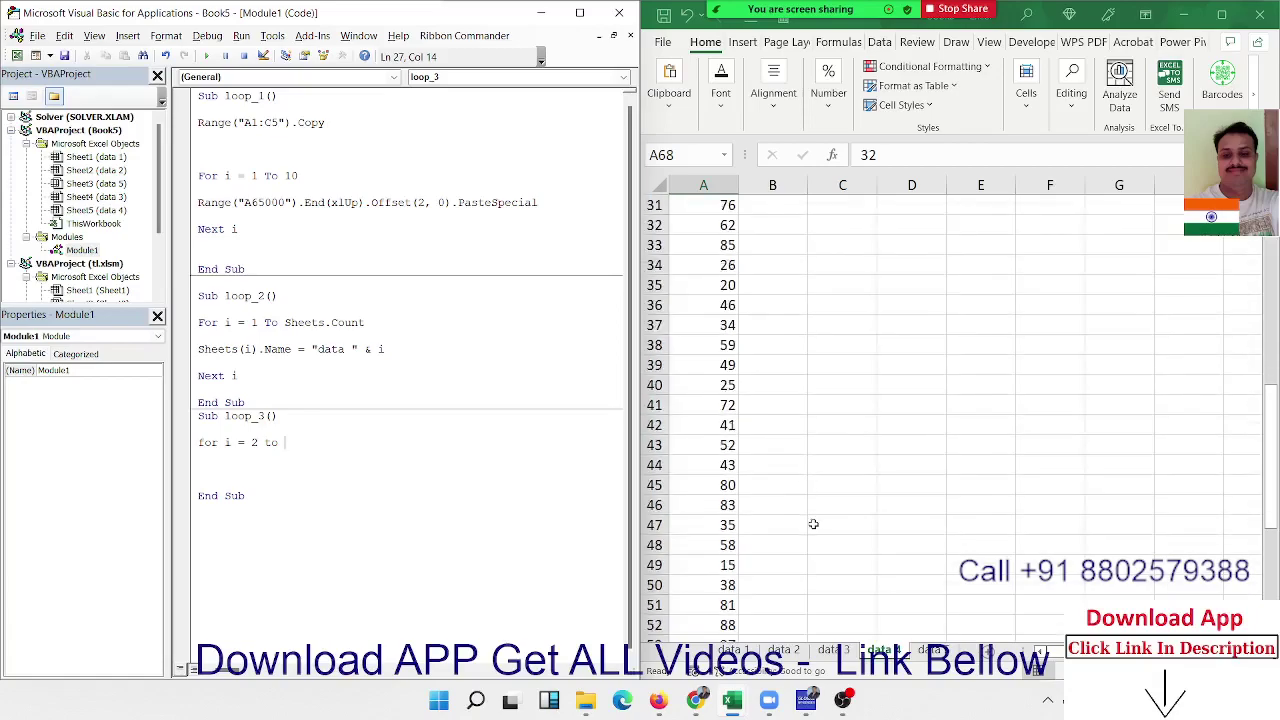
pyautogui.scroll(-17, 813, 524)
pyautogui.scroll(-3, 800, 503)
pyautogui.scroll(7, 800, 503)
pyautogui.scroll(3, 800, 503)
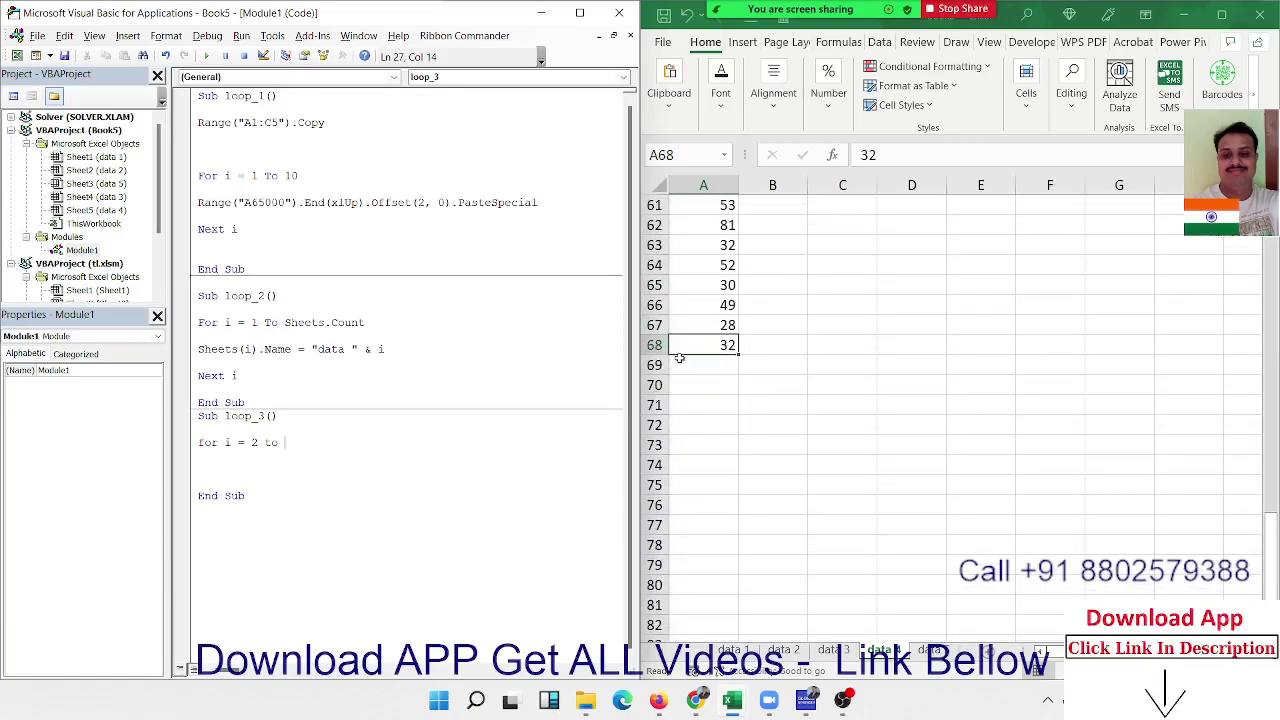
pyautogui.write('68')
pyautogui.press('BackSpace')
pyautogui.press('BackSpace')
pyautogui.write('rang')
pyautogui.write('e("A')
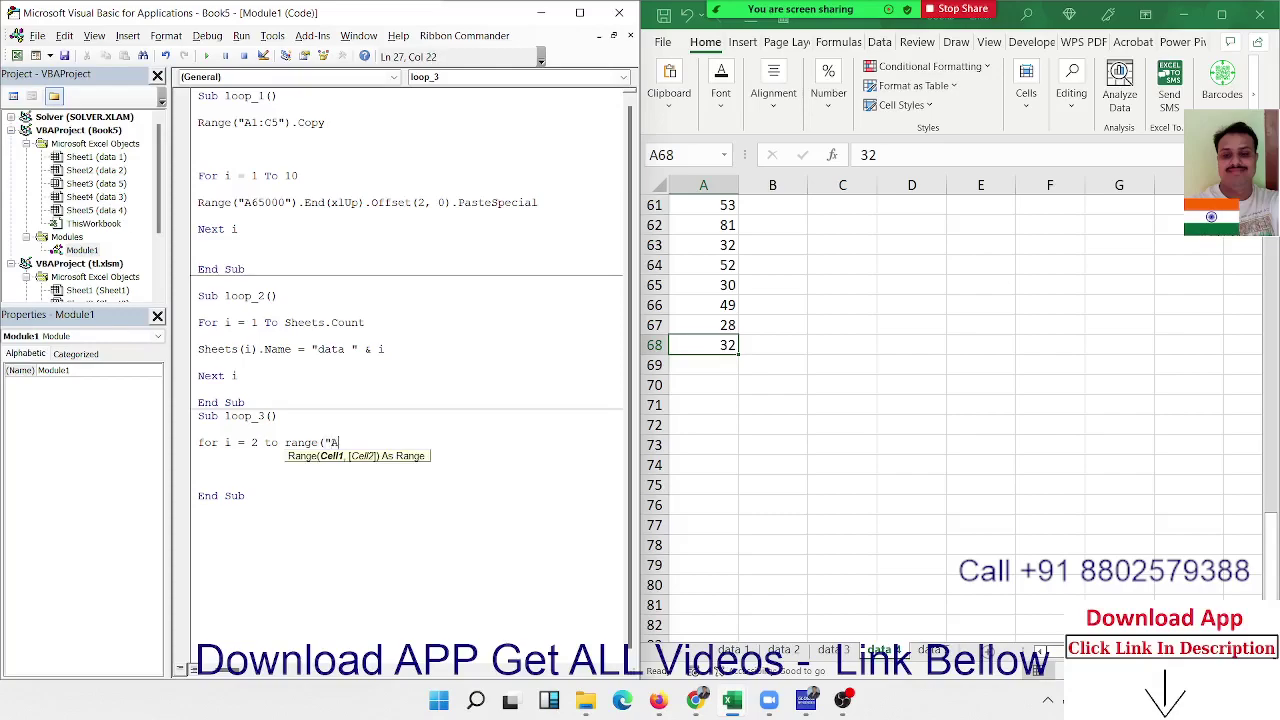
pyautogui.write('65000"')
pyautogui.write(').end(')
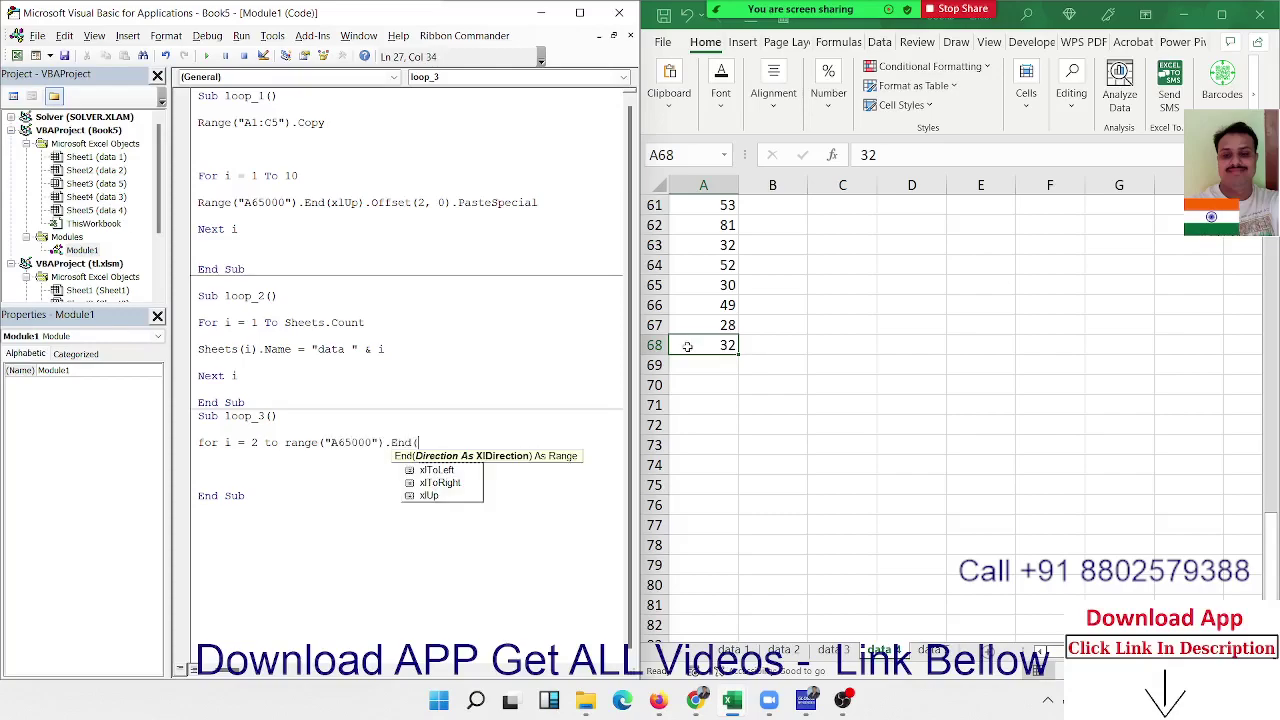
pyautogui.write('xlu')
pyautogui.press('Tab')
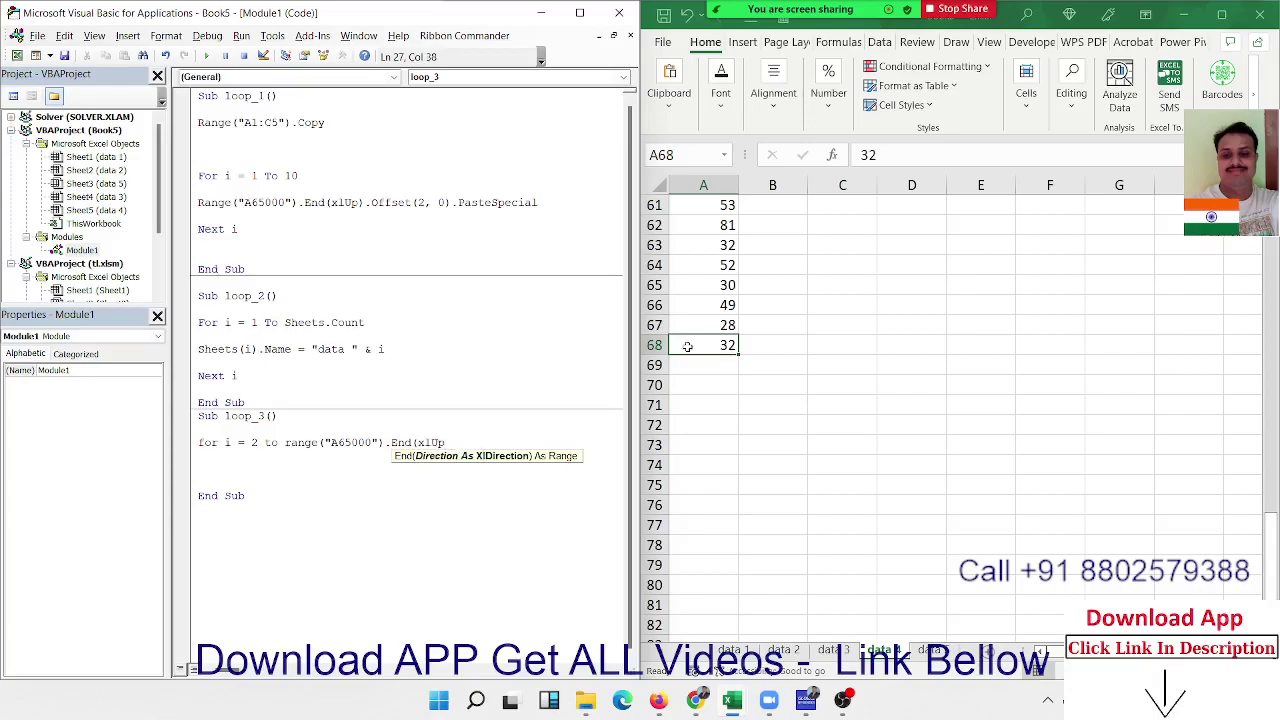
pyautogui.write(').ro')
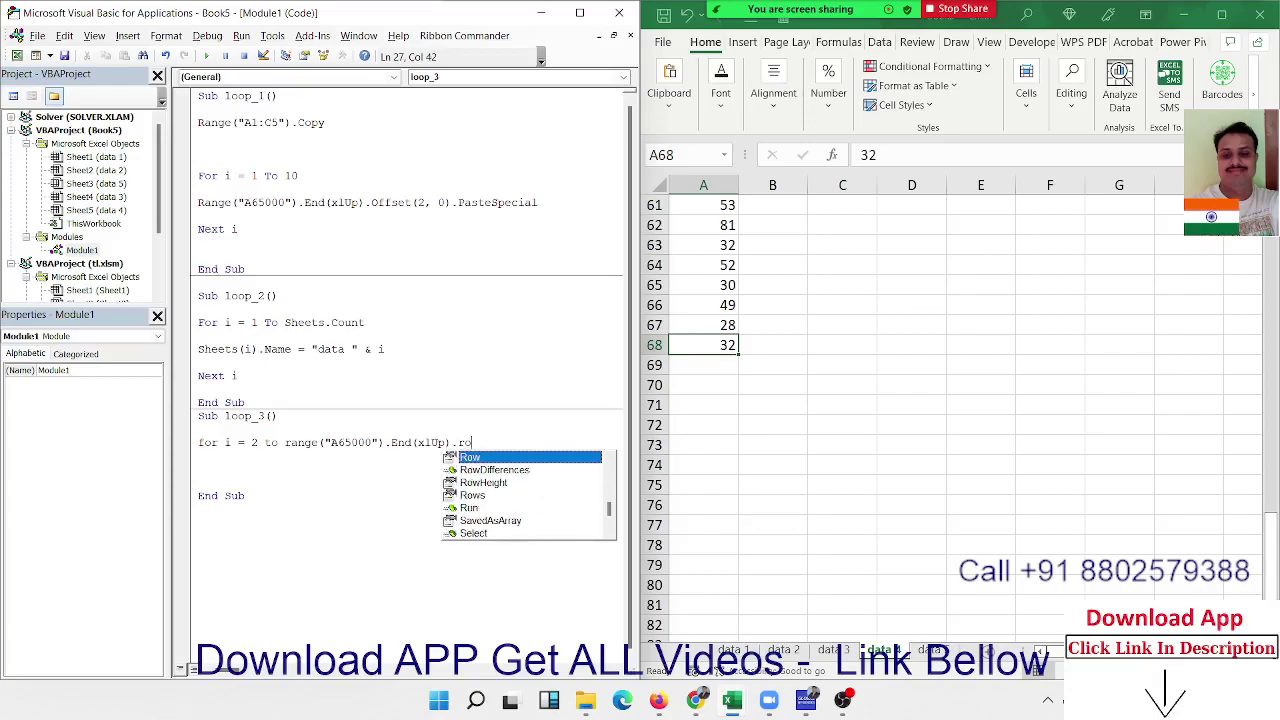
pyautogui.write('w')
pyautogui.press('Return')
pyautogui.press('Return')
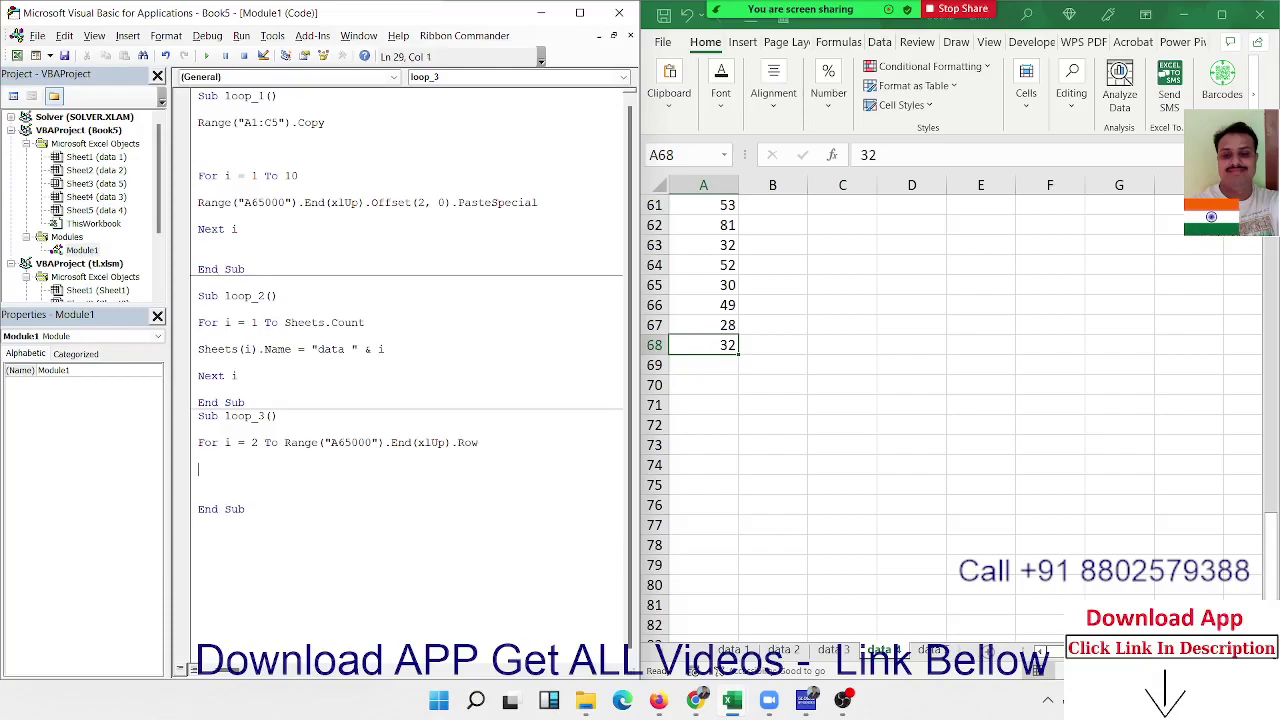
pyautogui.press('Return')
pyautogui.press('Return')
pyautogui.press('Return')
# Step: Close the loop with Next i and declare Dim r As Long at the top of loop_3
pyautogui.write('next ')
pyautogui.write('i')
pyautogui.press('Up')
pyautogui.press('Up')
pyautogui.scroll(3, 780, 417)
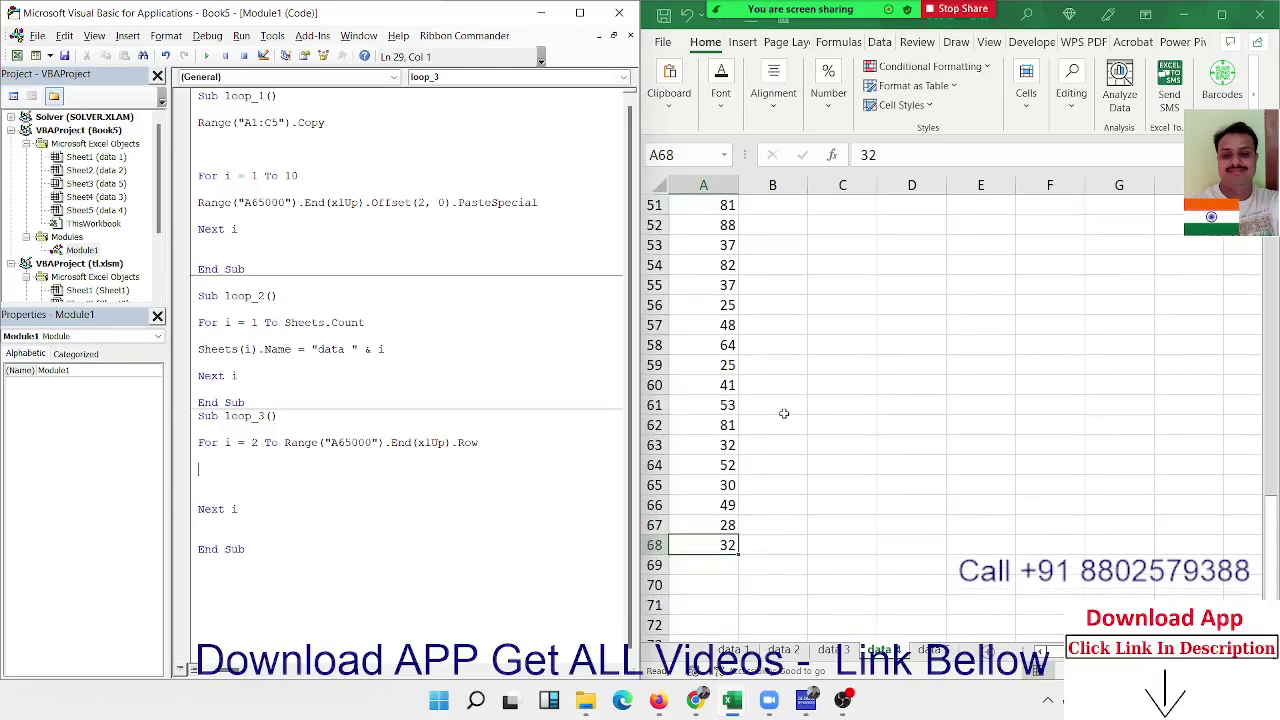
pyautogui.scroll(12, 786, 423)
pyautogui.scroll(5, 727, 388)
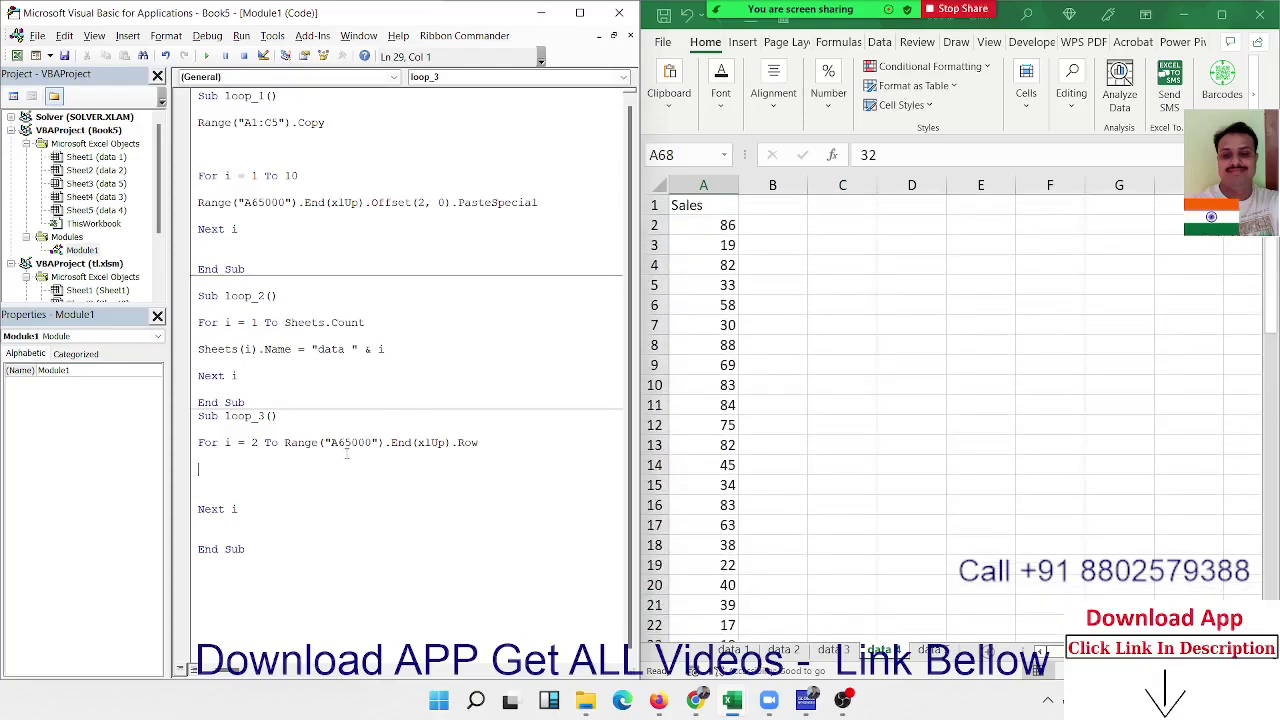
pyautogui.press('Return')
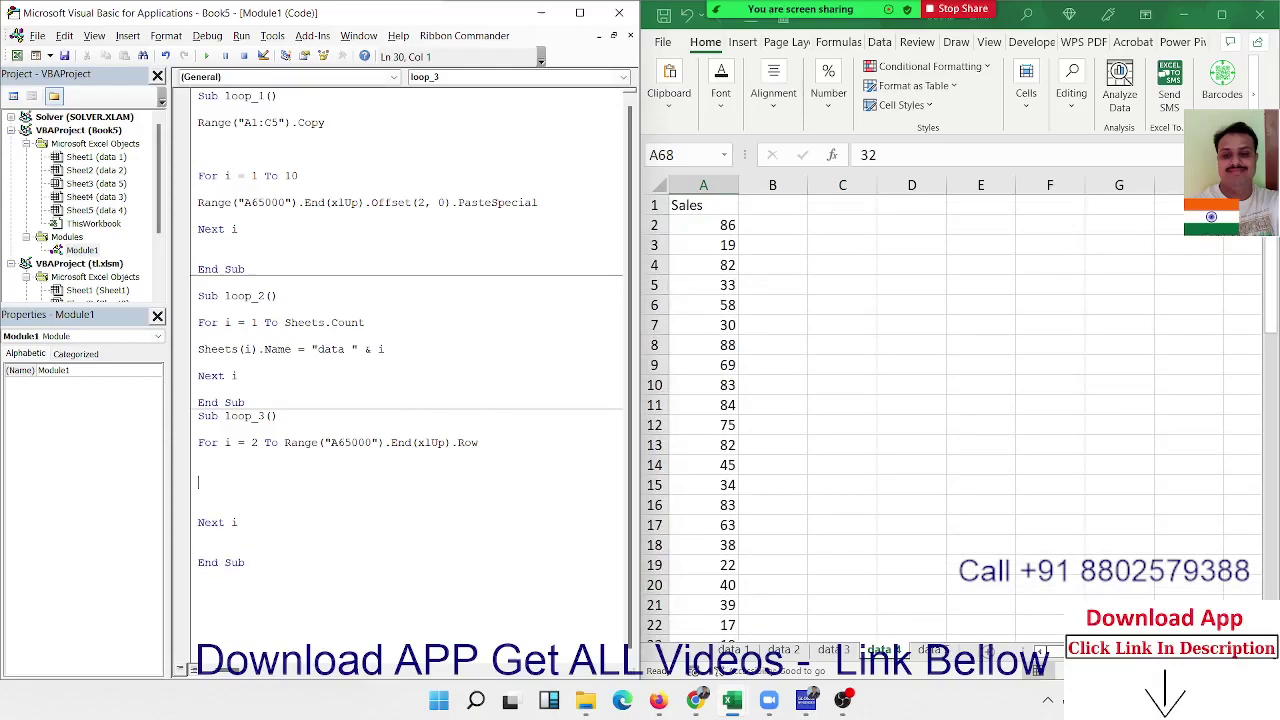
pyautogui.press('Up')
pyautogui.press('Up')
pyautogui.press('Up')
pyautogui.press('Up')
pyautogui.press('Return')
pyautogui.press('Up')
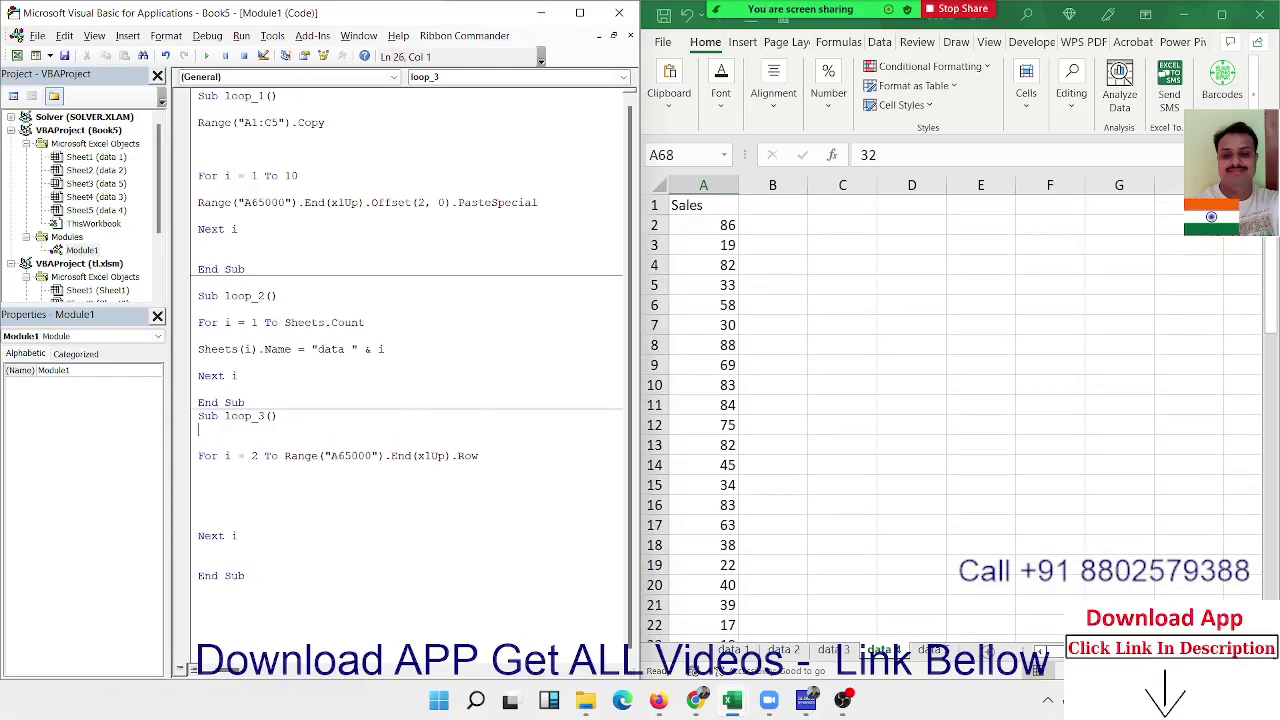
pyautogui.write('dim ')
pyautogui.write('r as ')
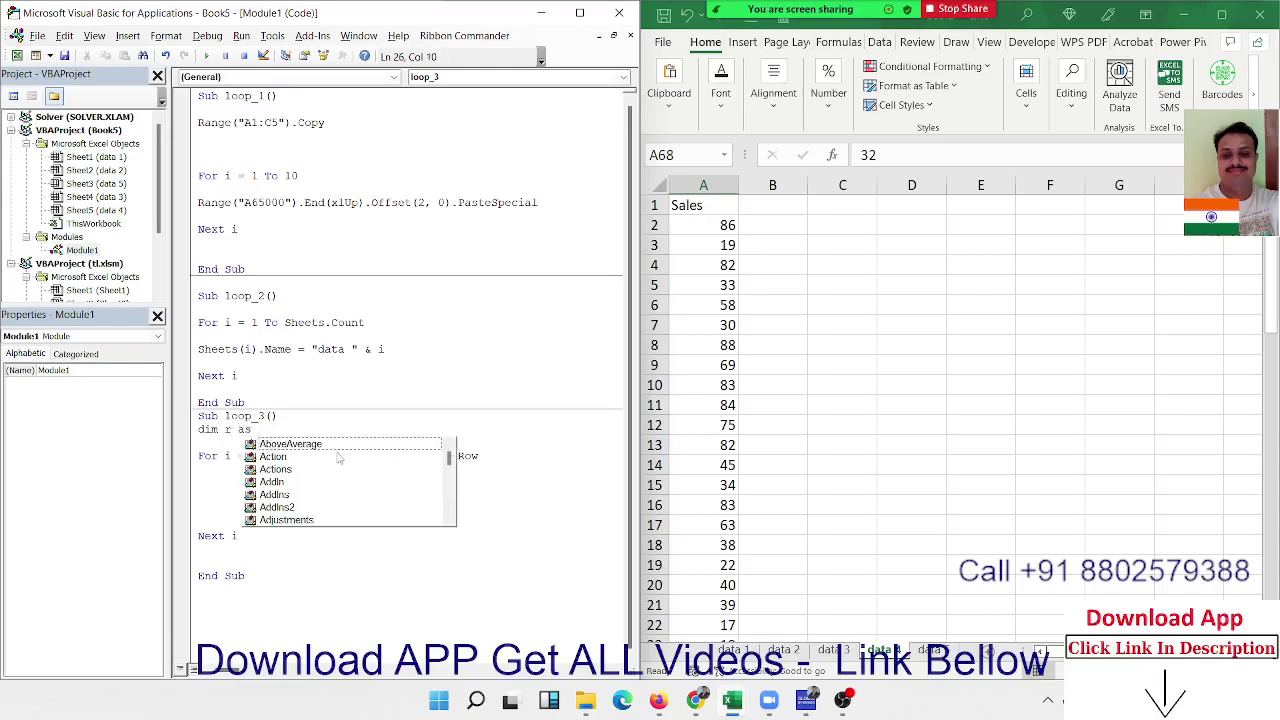
pyautogui.write('Long')
pyautogui.press('Down')
pyautogui.press('Down')
pyautogui.press('Down')
pyautogui.press('Down')
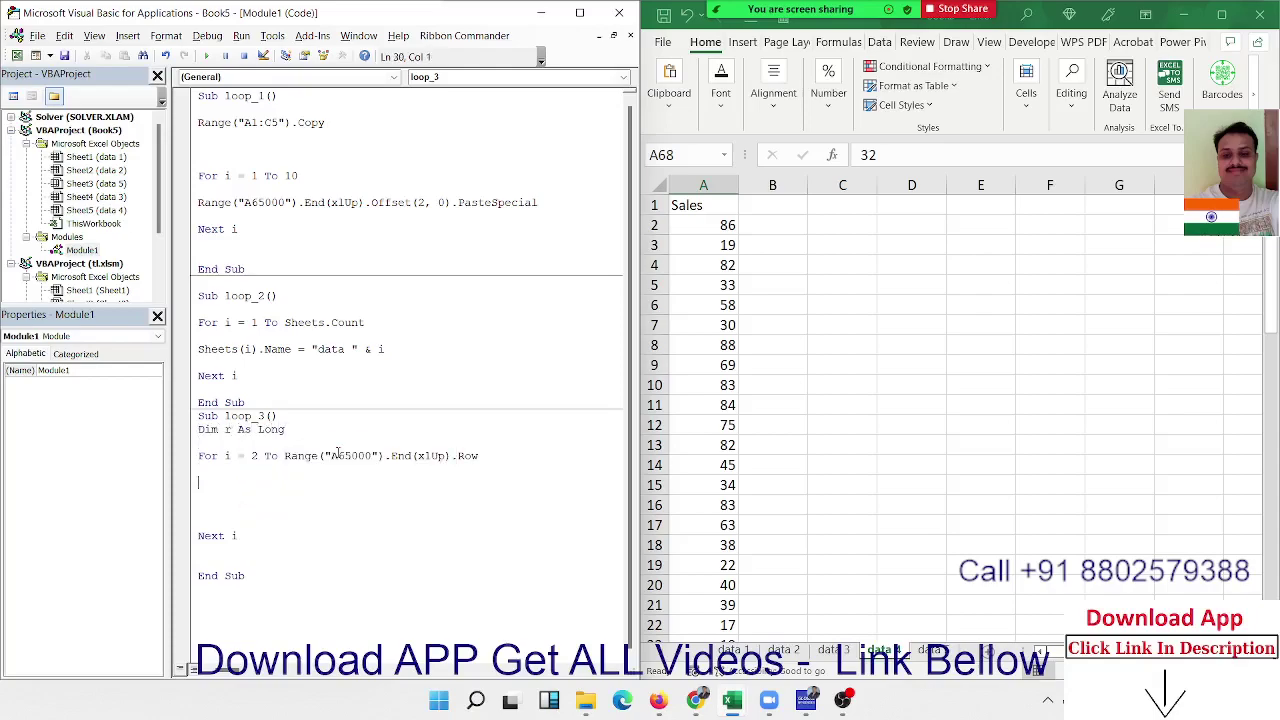
# Step: Inside the loop, set r = Cells(r, 1).Value
pyautogui.press('Up')
pyautogui.write('r=')
pyautogui.write('range')
pyautogui.write('("')
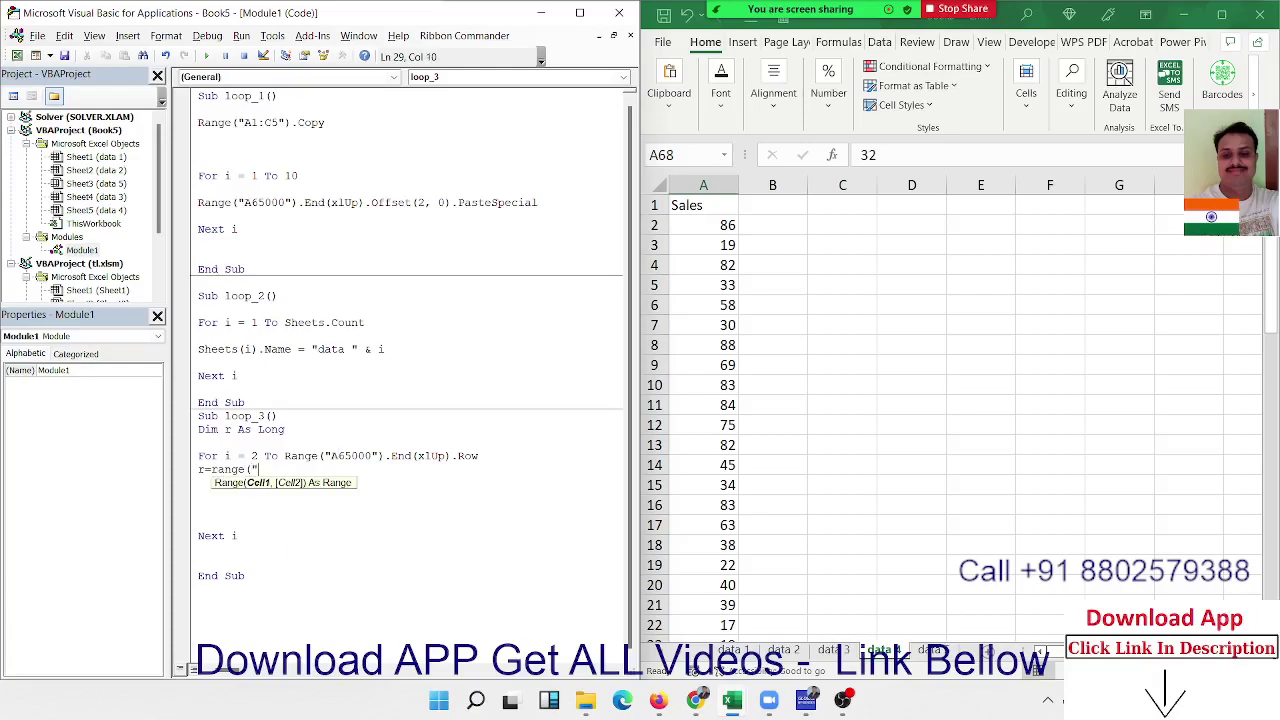
pyautogui.write('A" ')
pyautogui.write('& i).')
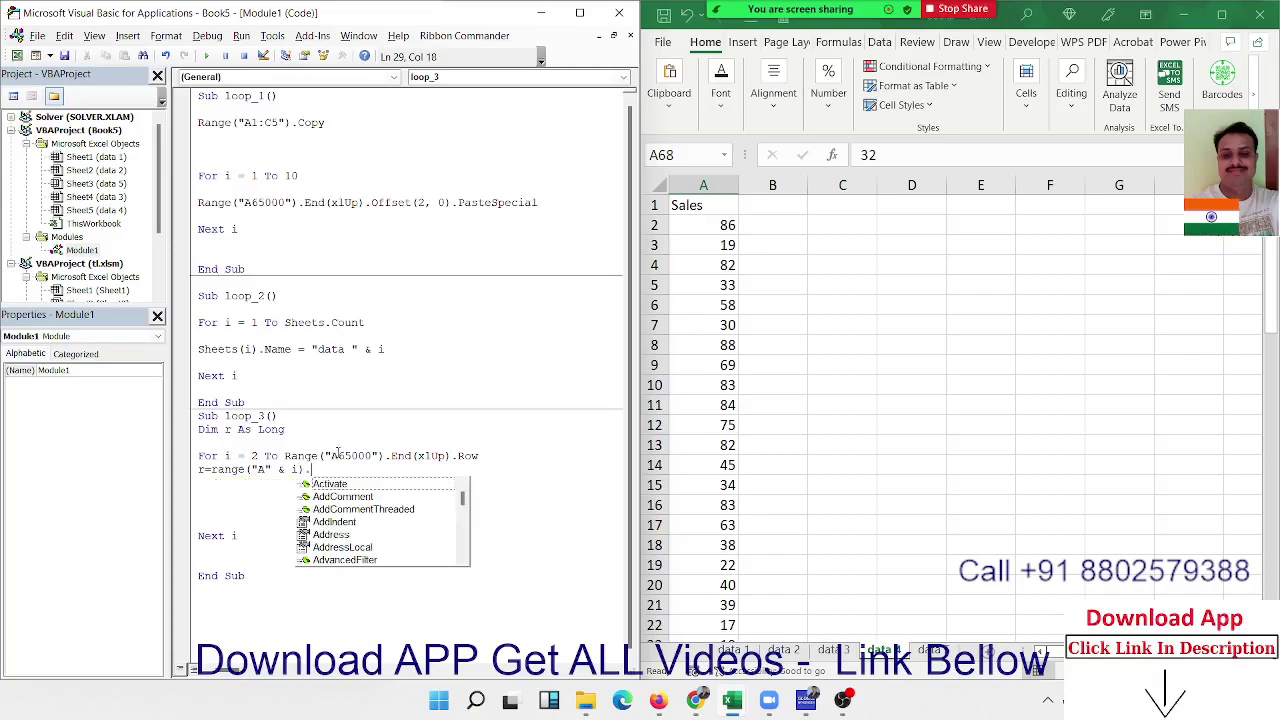
pyautogui.write('c')
pyautogui.press('BackSpace')
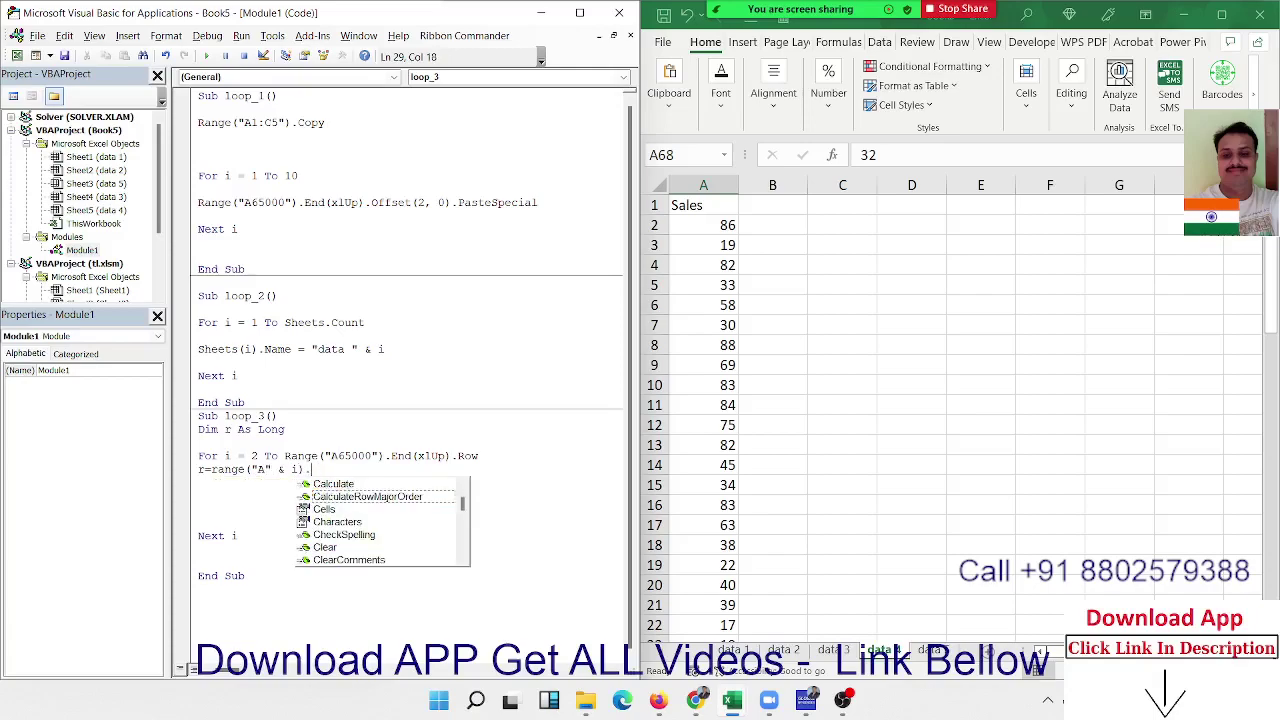
pyautogui.write('v')
pyautogui.press('Tab')
pyautogui.press('Down')
pyautogui.press('Up')
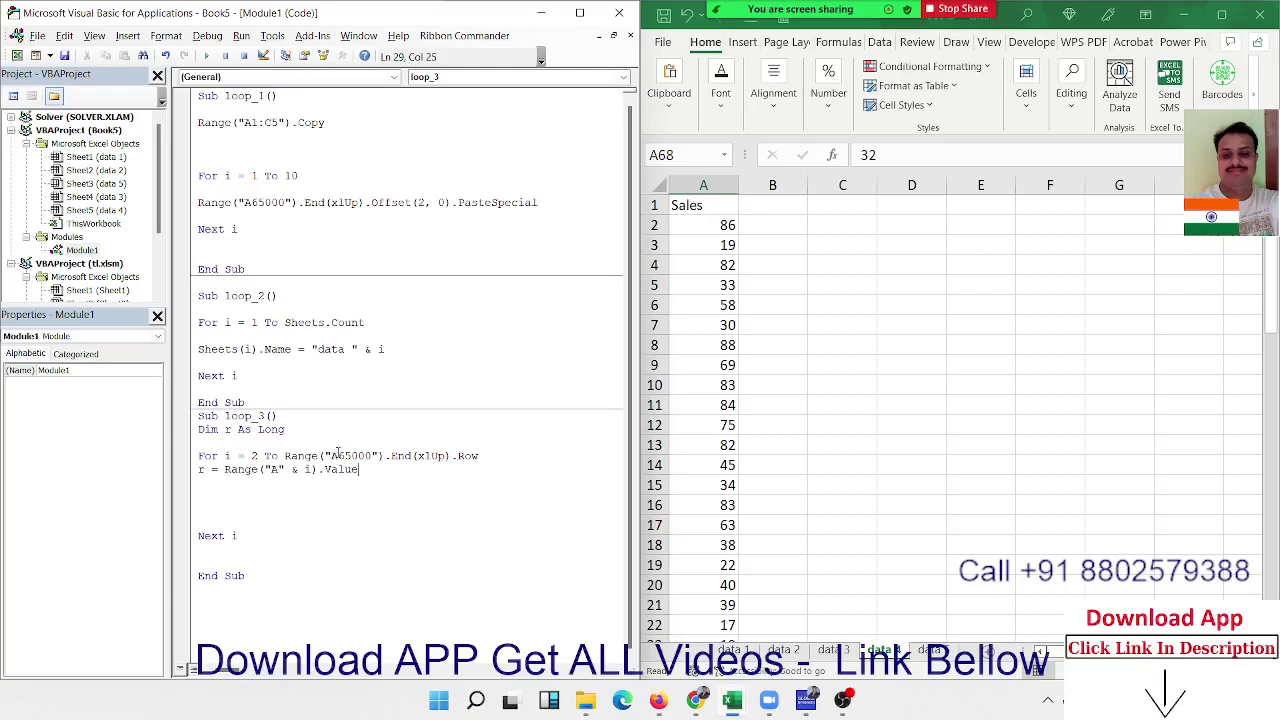
pyautogui.hotkey('shift', 'Left')
pyautogui.hotkey('shift', 'Left')
pyautogui.hotkey('shift', 'Left')
pyautogui.hotkey('shift', 'Left')
pyautogui.hotkey('shift', 'Left')
pyautogui.hotkey('shift', 'Left')
pyautogui.hotkey('shift', 'Left')
pyautogui.hotkey('shift', 'Left')
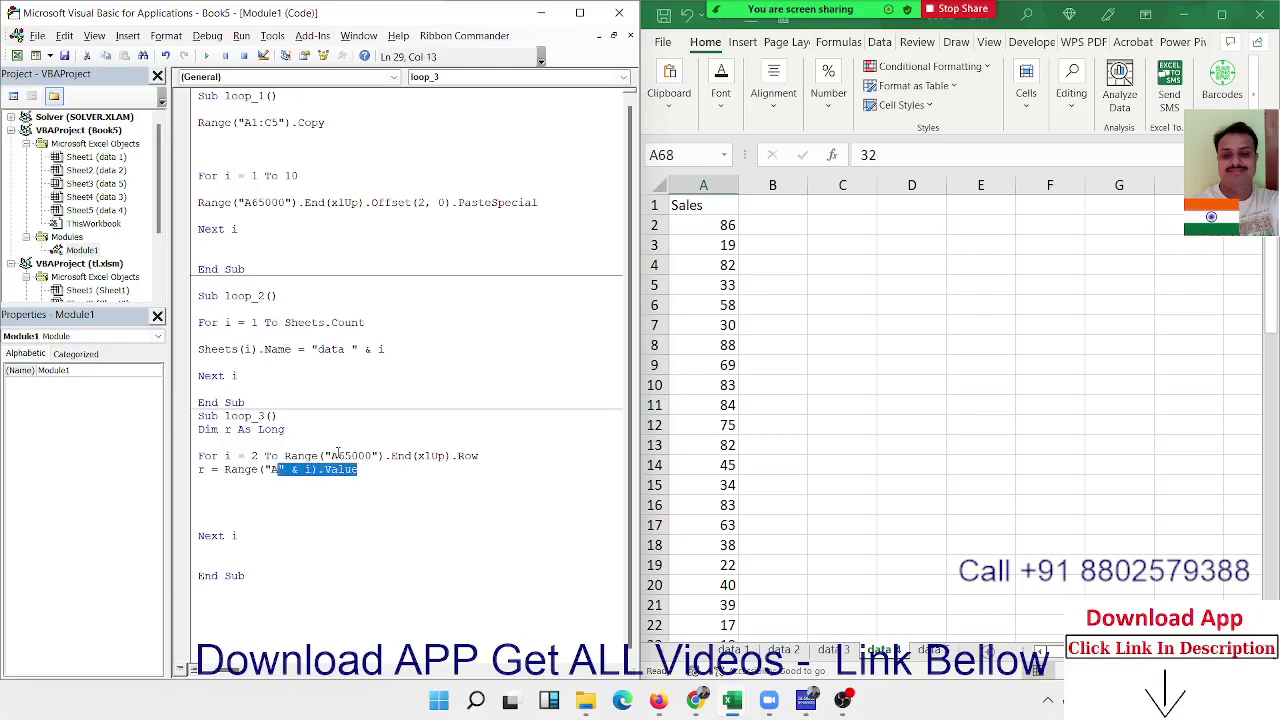
pyautogui.hotkey('shift', 'Left')
pyautogui.hotkey('shift', 'Left')
pyautogui.hotkey('shift', 'Left')
pyautogui.hotkey('shift', 'Left')
pyautogui.hotkey('shift', 'Left')
pyautogui.hotkey('shift', 'Left')
pyautogui.hotkey('shift', 'Left')
pyautogui.write('cells(')
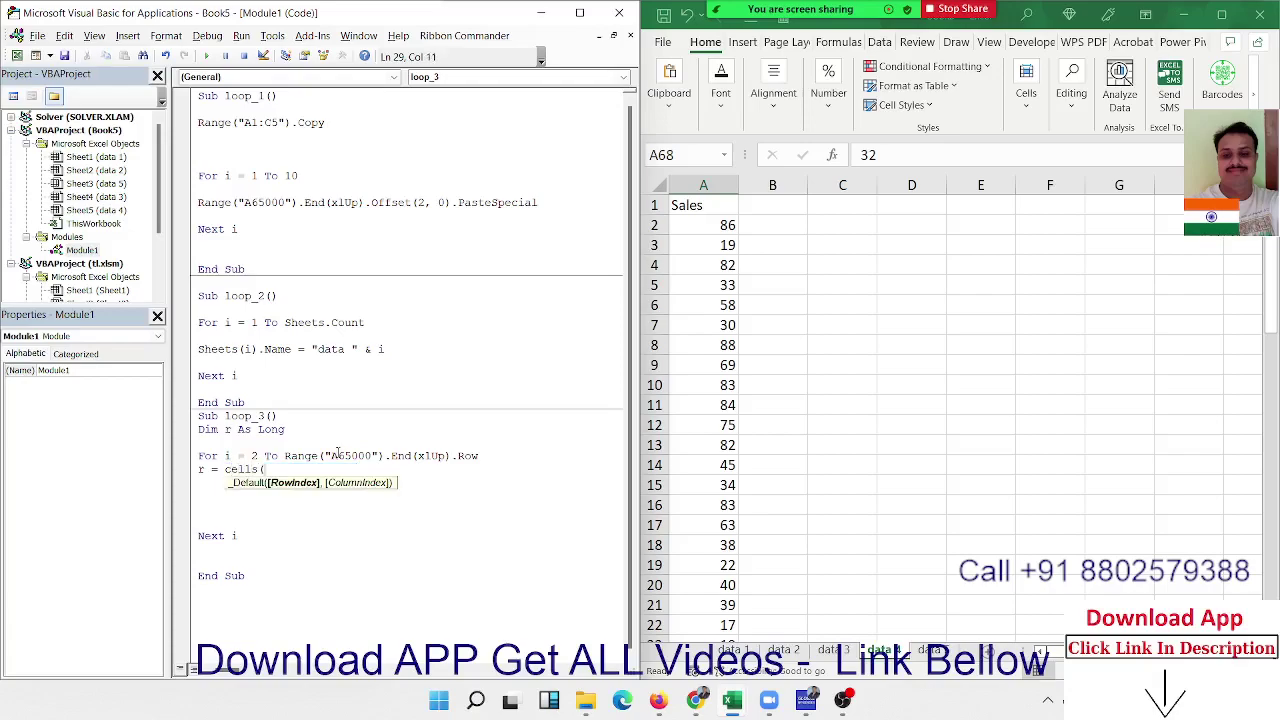
pyautogui.write('r,')
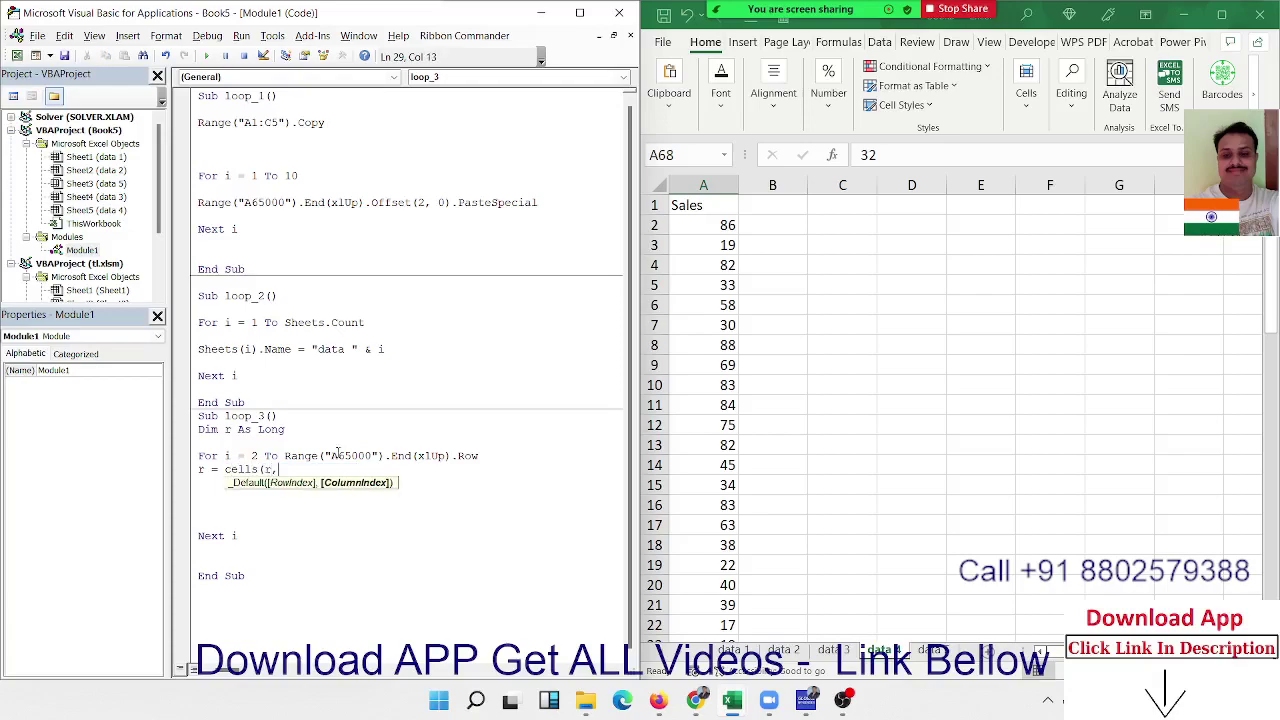
pyautogui.write('1')
pyautogui.write(').valu')
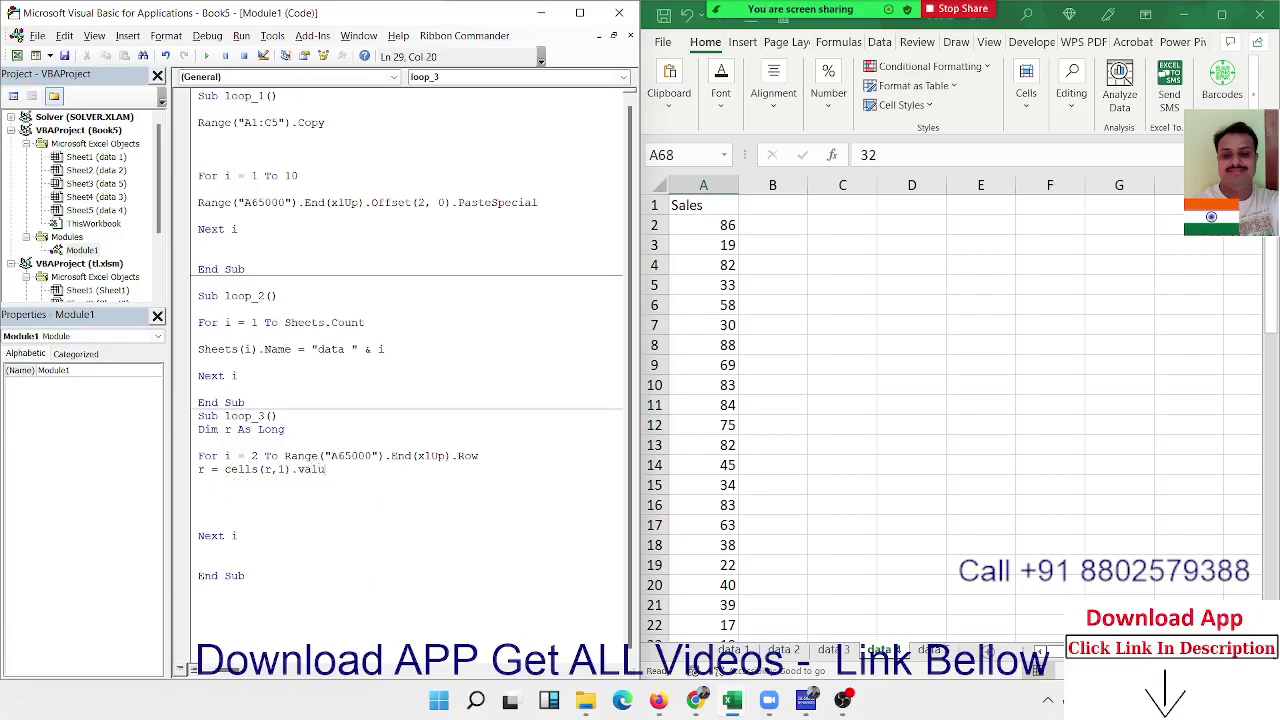
pyautogui.write('e')
pyautogui.click(199, 495)
# Step: Add If r > 50 Then, Cells(r, 2).Value = 500 and End If inside the loop
pyautogui.write('ifr')
pyautogui.write('>50Th')
pyautogui.write('en')
pyautogui.press('Return')
pyautogui.write('cells')
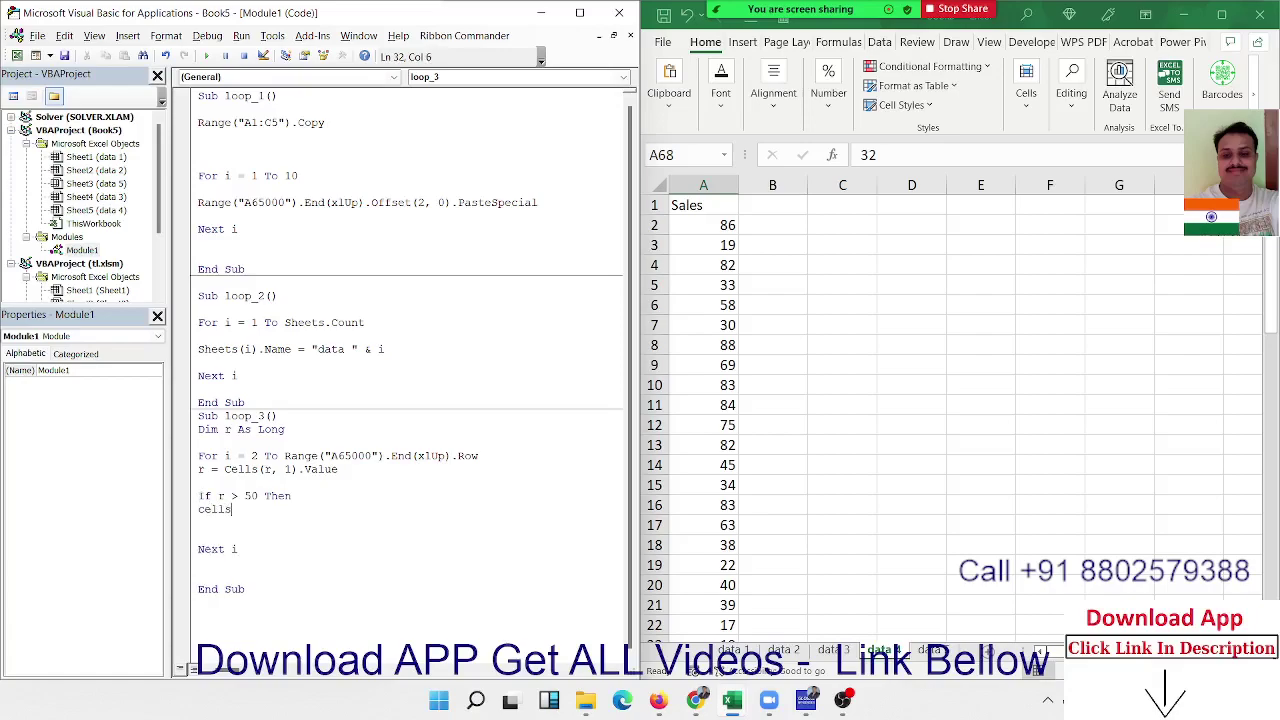
pyautogui.write('(')
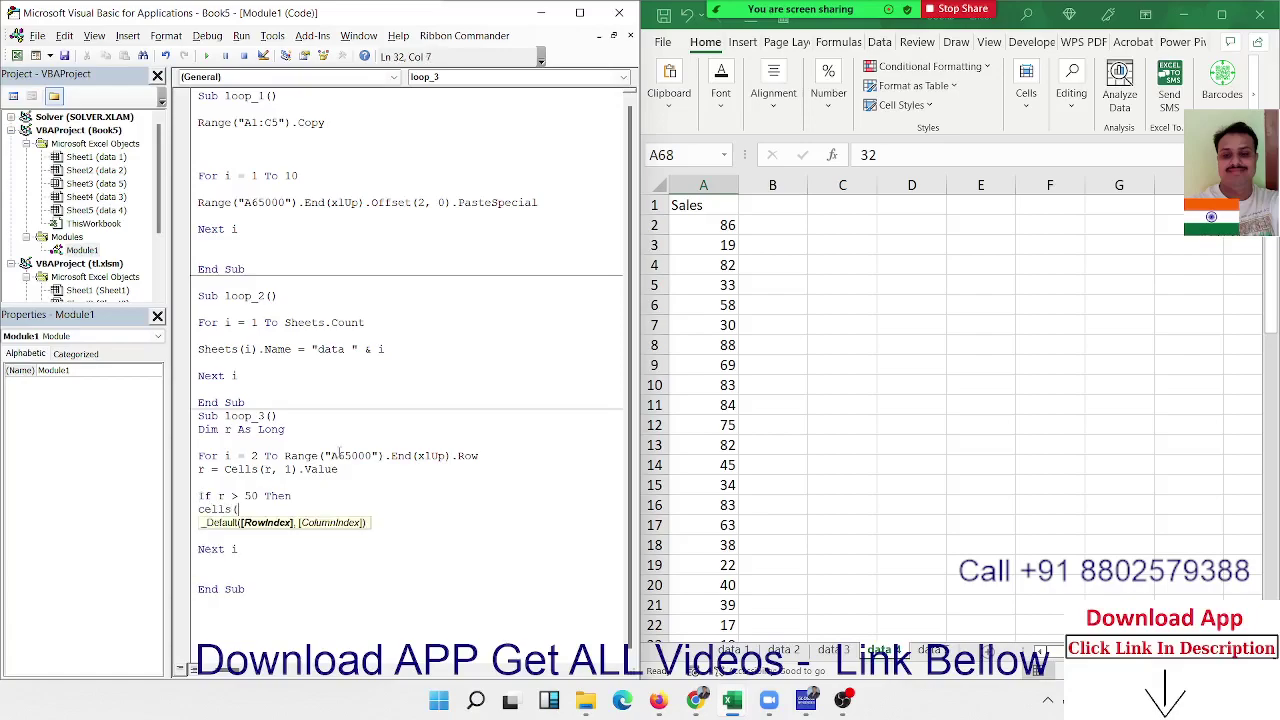
pyautogui.write('r,')
pyautogui.write('2')
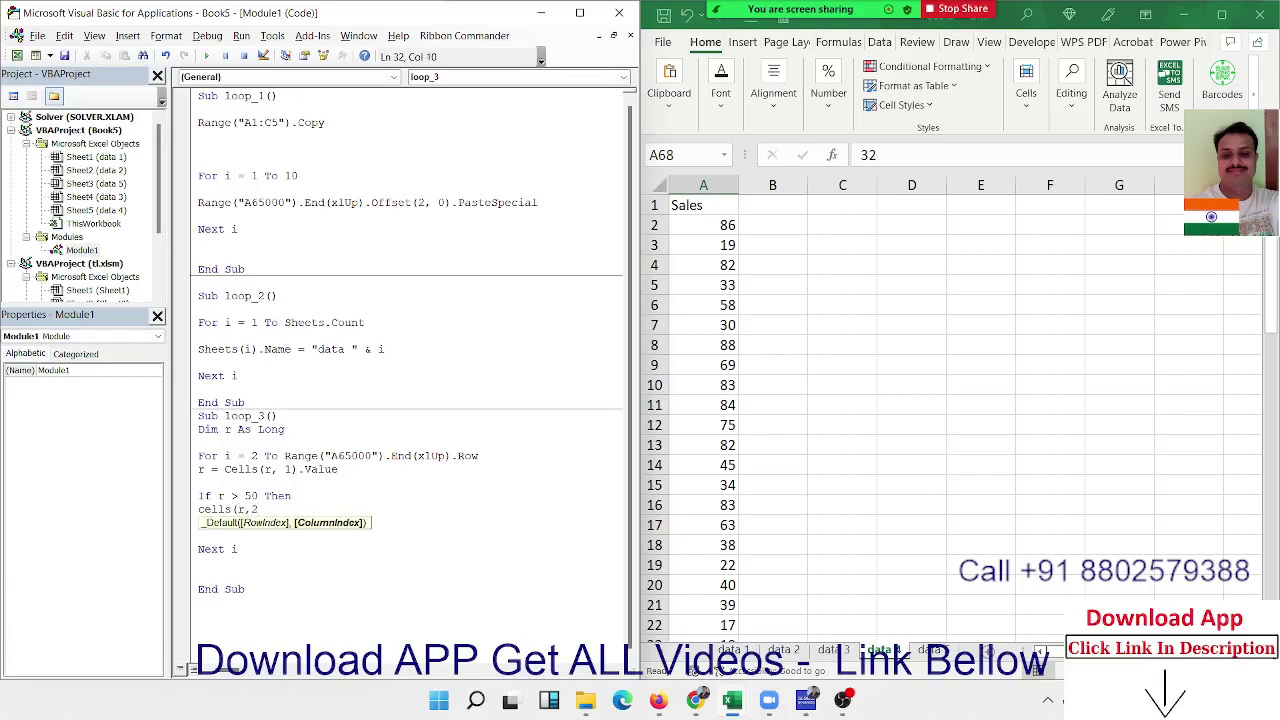
pyautogui.write(').va')
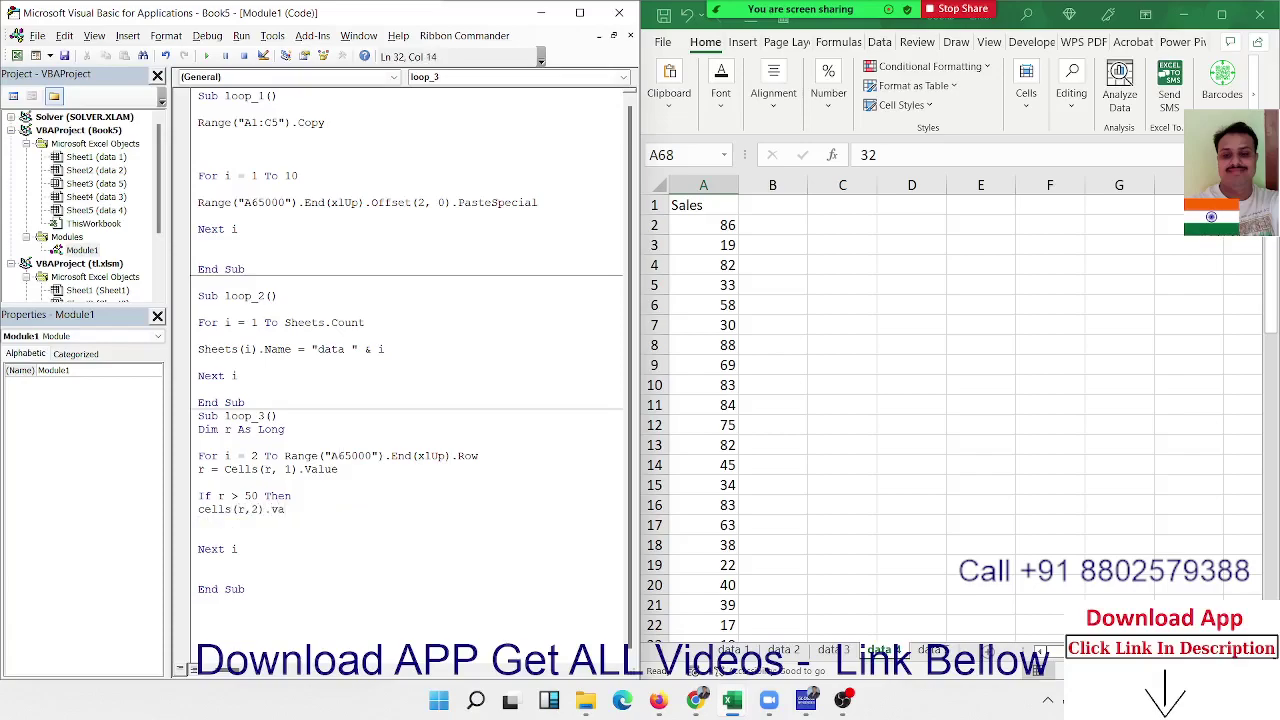
pyautogui.write('lue= ')
pyautogui.write('500')
pyautogui.press('Return')
pyautogui.write('end if')
# Step: Run loop_3 and go to the debugger on its run-time error 1004
pyautogui.click(315, 539)
pyautogui.click(280, 483)
pyautogui.click(207, 56)
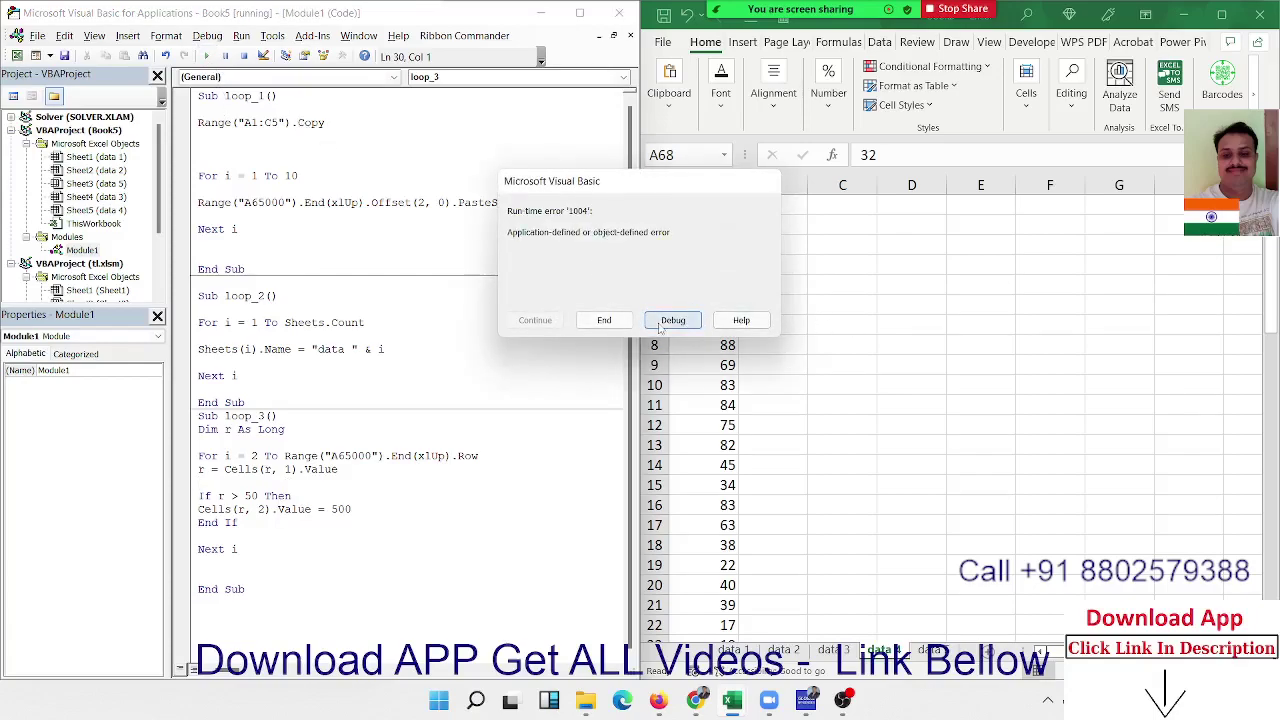
pyautogui.click(670, 321)
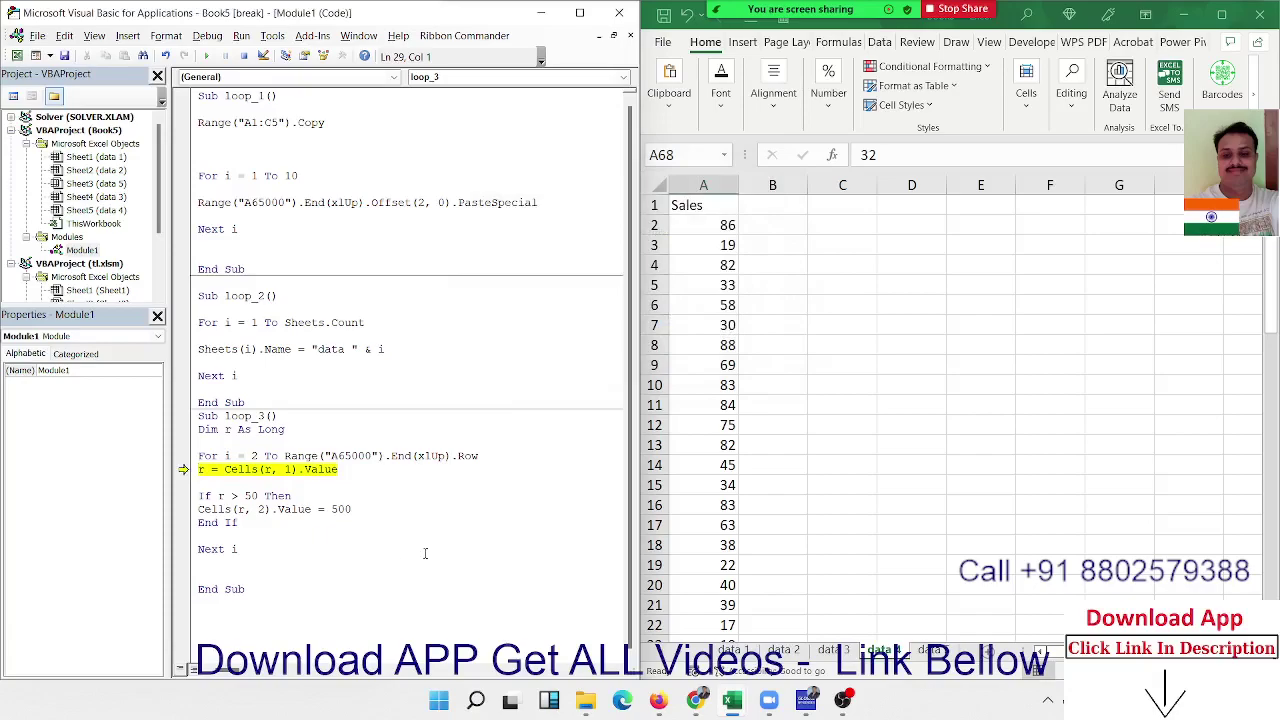
# Step: Replace r with i in Cells(r, 1) and Cells(r, 2)
pyautogui.click(270, 469)
pyautogui.press('BackSpace')
pyautogui.write('i')
pyautogui.click(246, 510)
pyautogui.press('BackSpace')
pyautogui.write('i')
# Step: Resume the corrected loop_3 macro and switch to the empty data 5 sheet
pyautogui.click(383, 574)
pyautogui.click(206, 56)
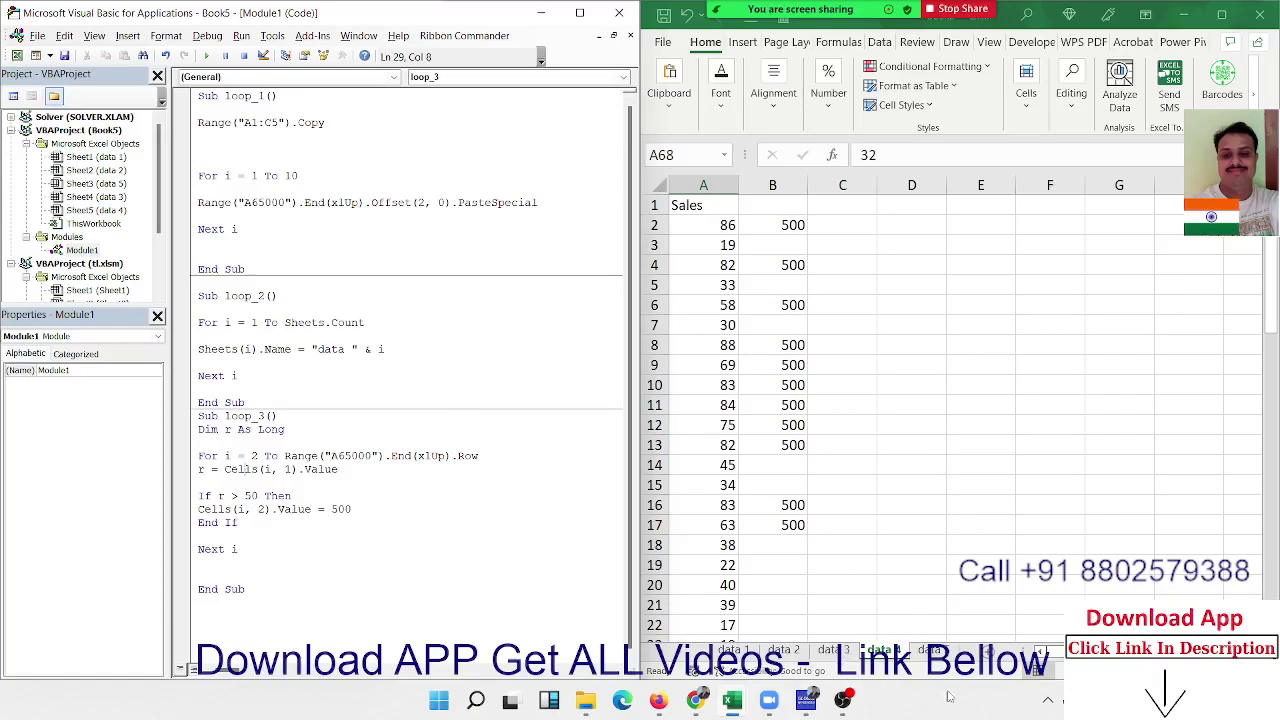
pyautogui.click(932, 652)
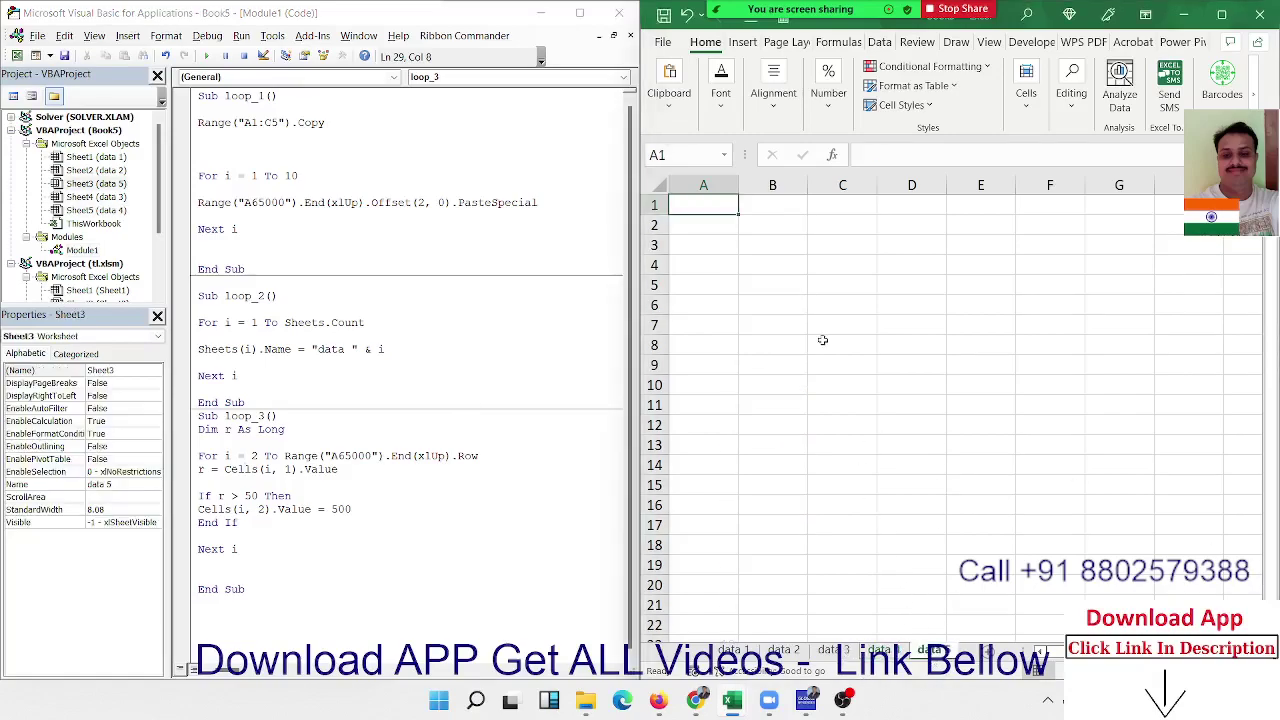
# Step: Enter the loop-type headings For in B2 and Do in B6
pyautogui.click(780, 222)
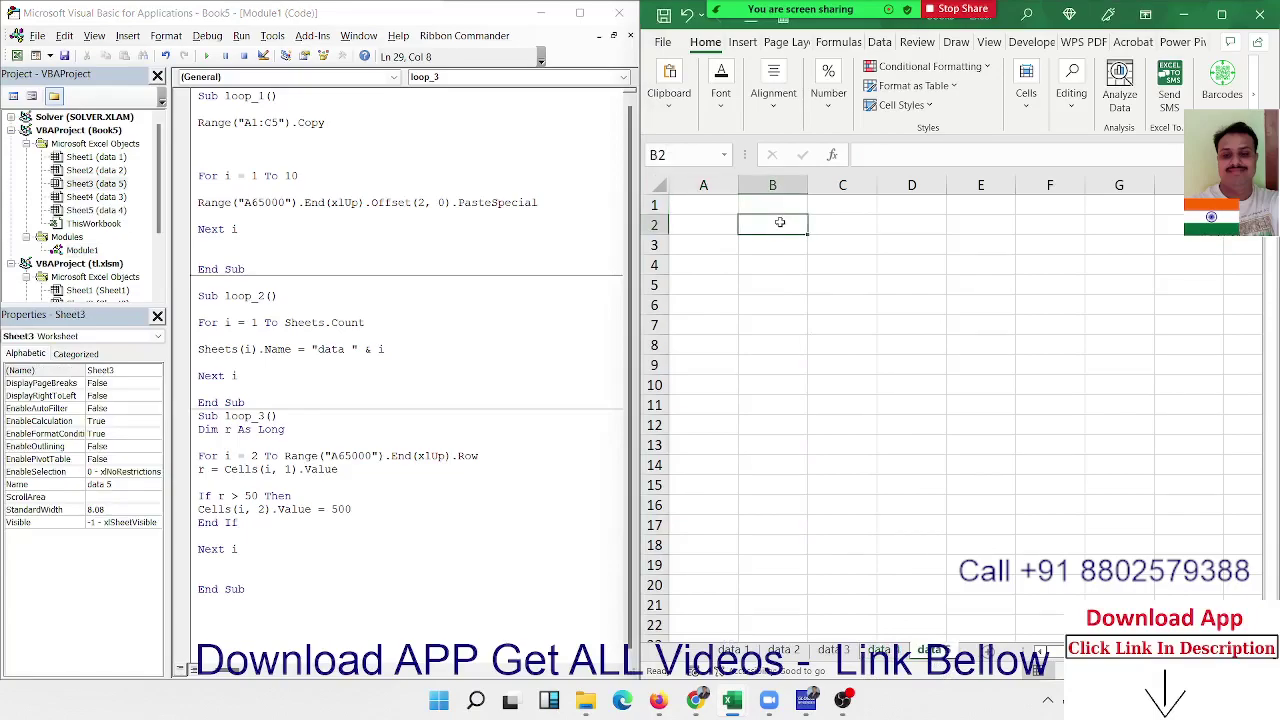
pyautogui.write('For')
pyautogui.press('Return')
pyautogui.press('Return')
pyautogui.press('Return')
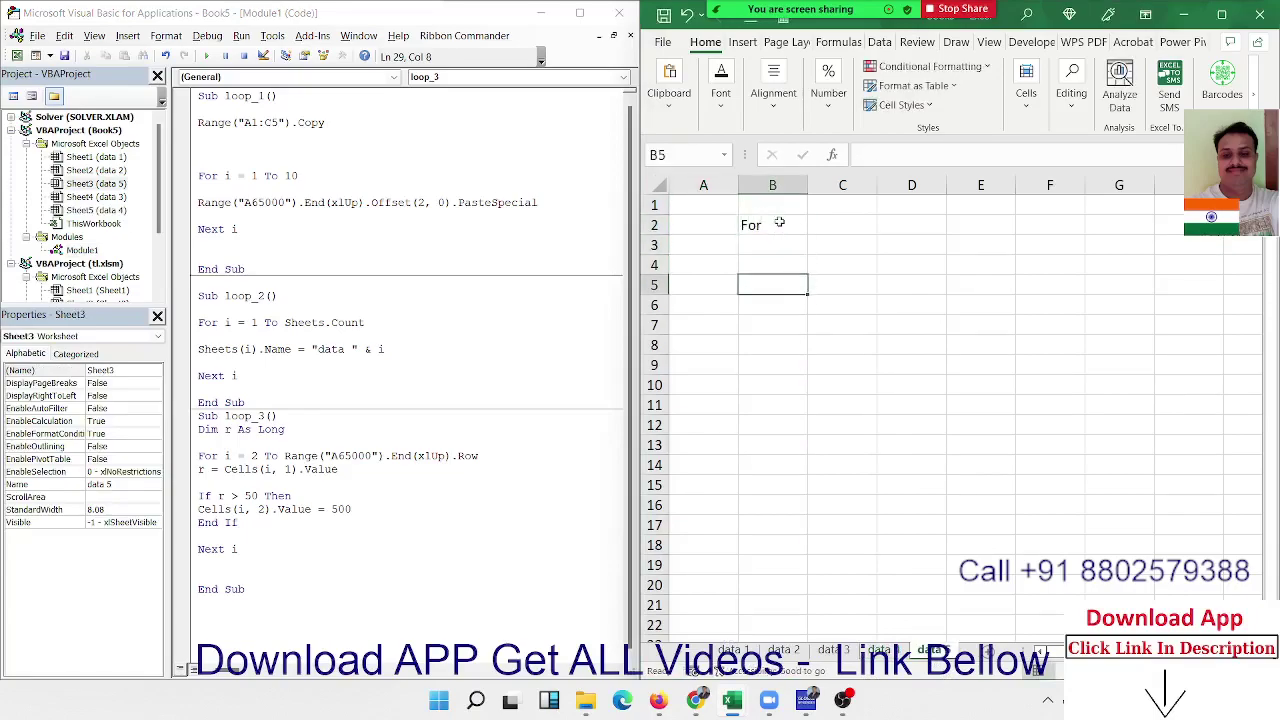
pyautogui.press('Return')
pyautogui.write('D')
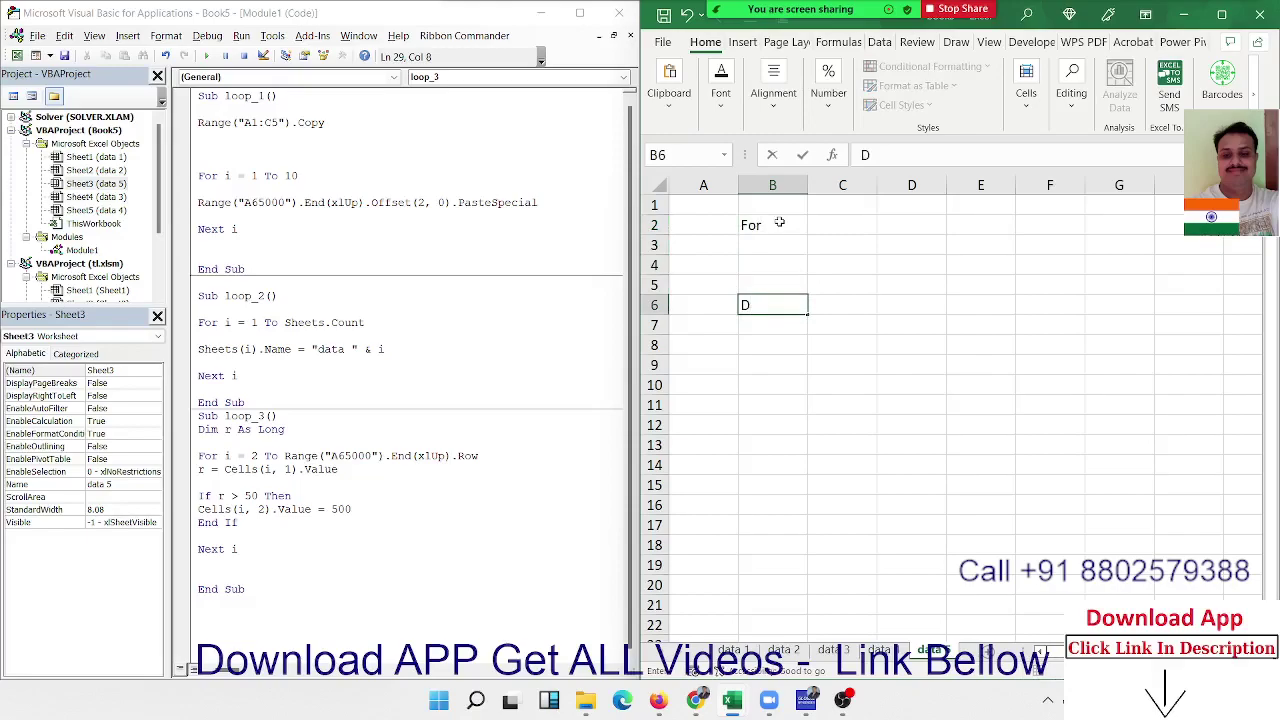
pyautogui.write('o')
pyautogui.press('Up')
pyautogui.press('Up')
pyautogui.press('Up')
pyautogui.press('Up')
# Step: Beside For, add the notes I=1 to 10 in C3 and Each in C4
pyautogui.press('Right')
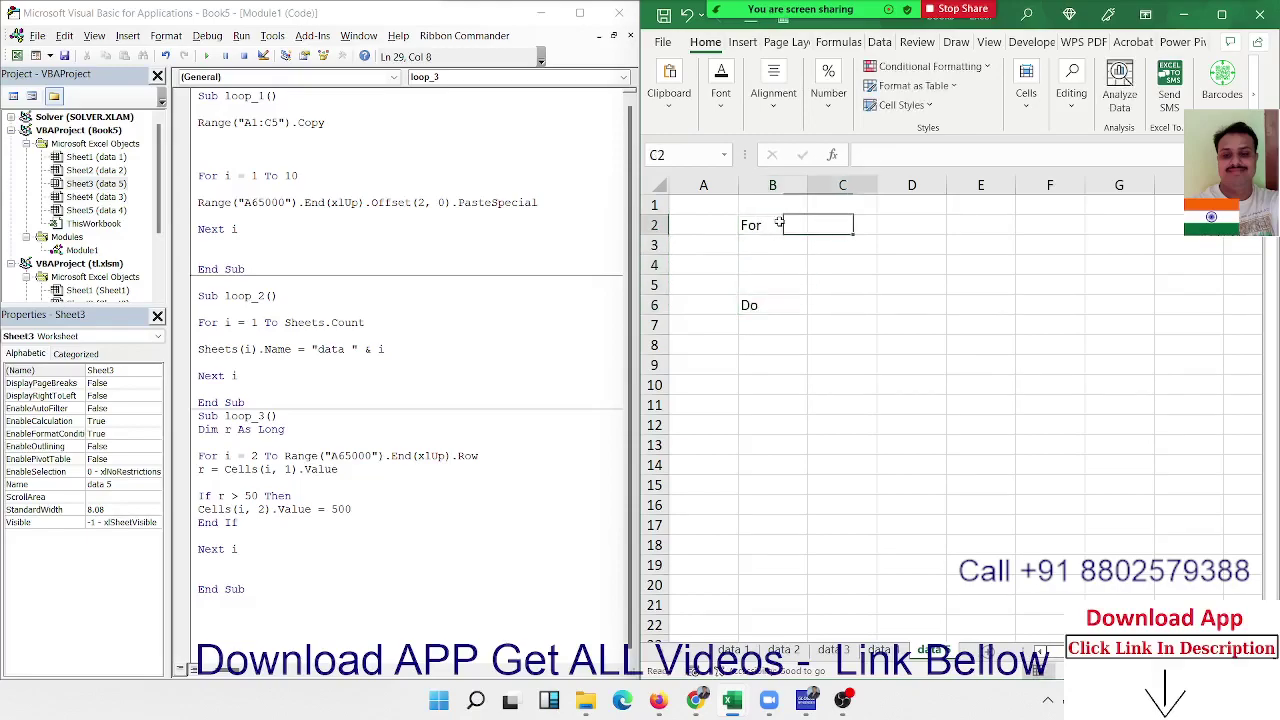
pyautogui.press('Down')
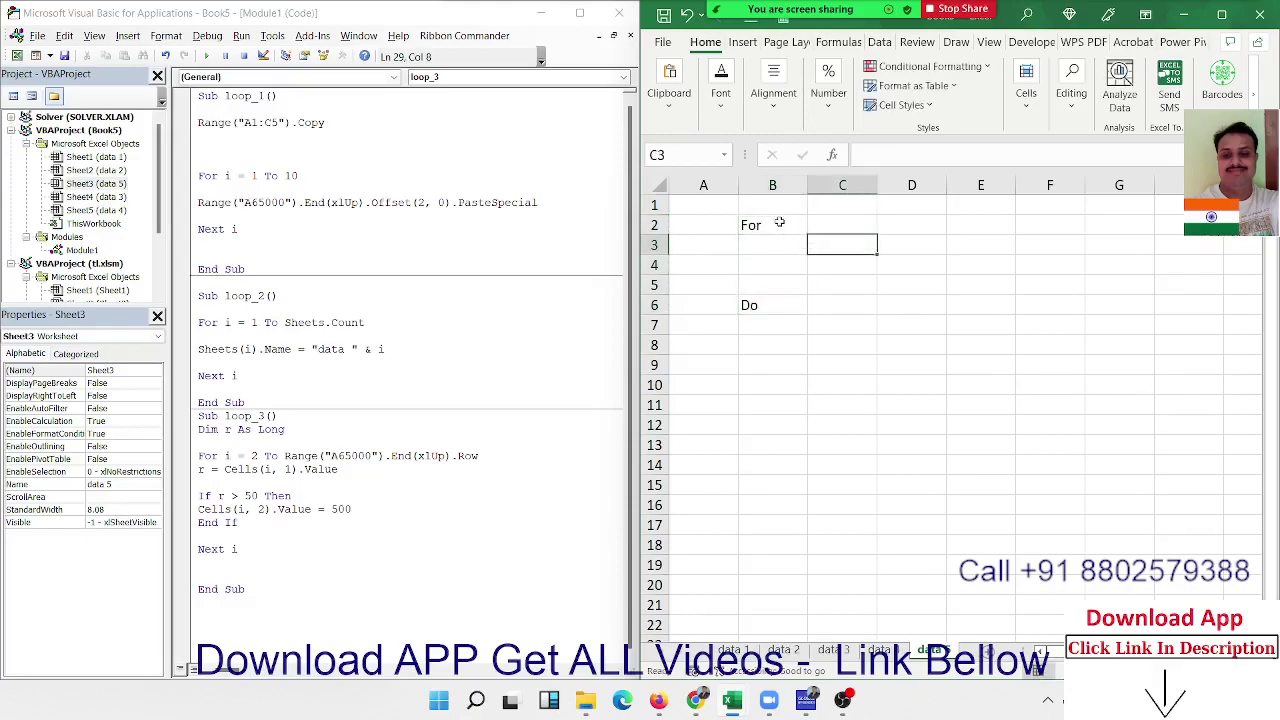
pyautogui.write('l=')
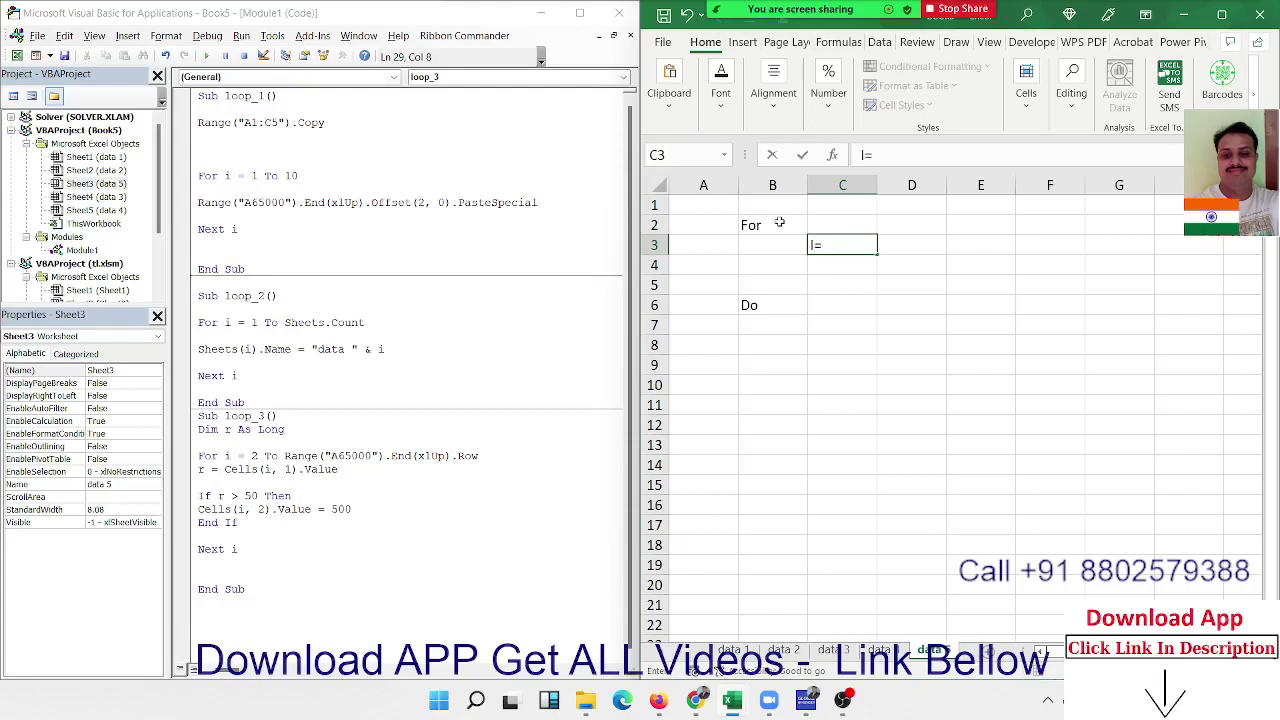
pyautogui.write('1 to')
pyautogui.write(' 10')
pyautogui.press('Return')
pyautogui.write('E')
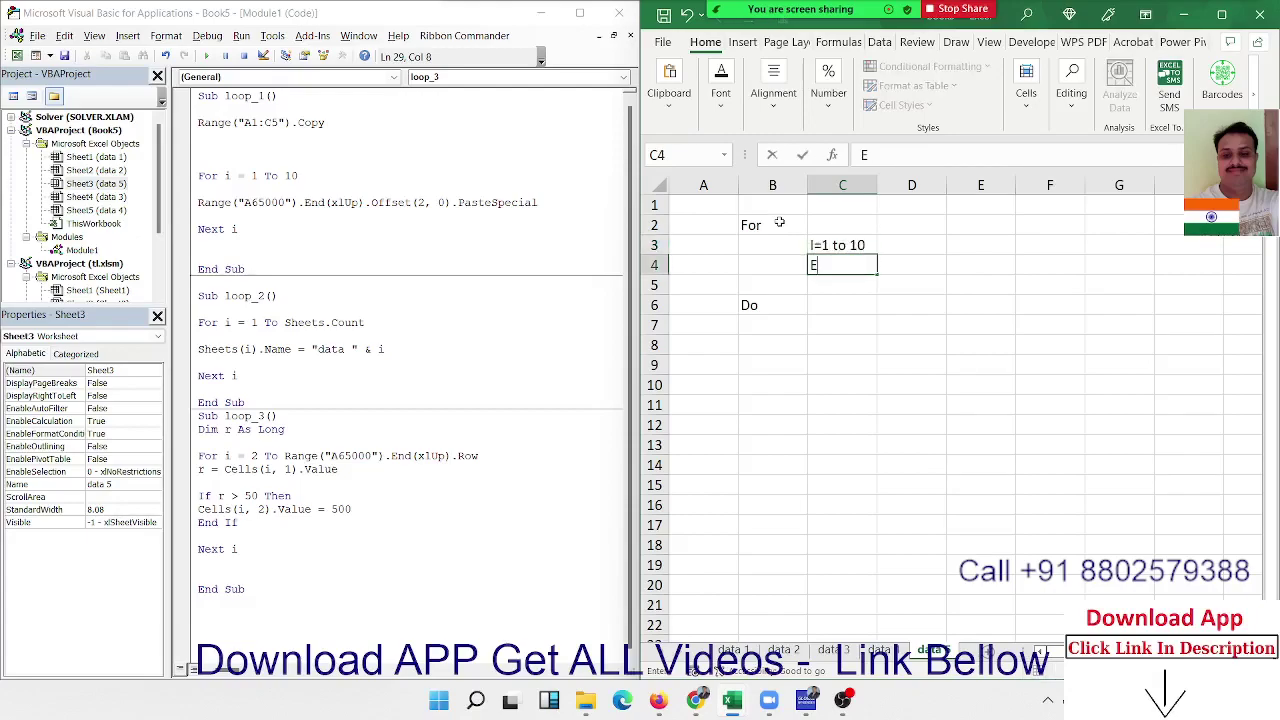
pyautogui.write('ach')
pyautogui.press('Return')
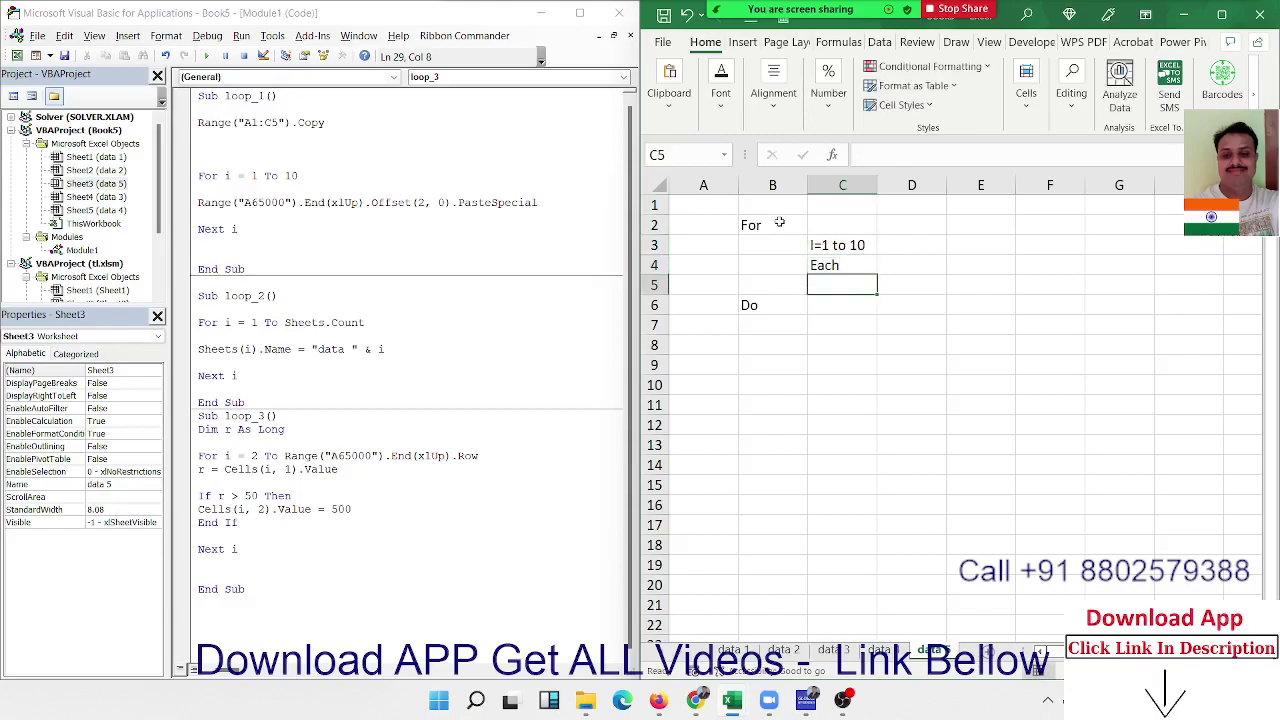
# Step: Beside Do, add the notes while in C7 and until in C8
pyautogui.moveTo(764, 700)
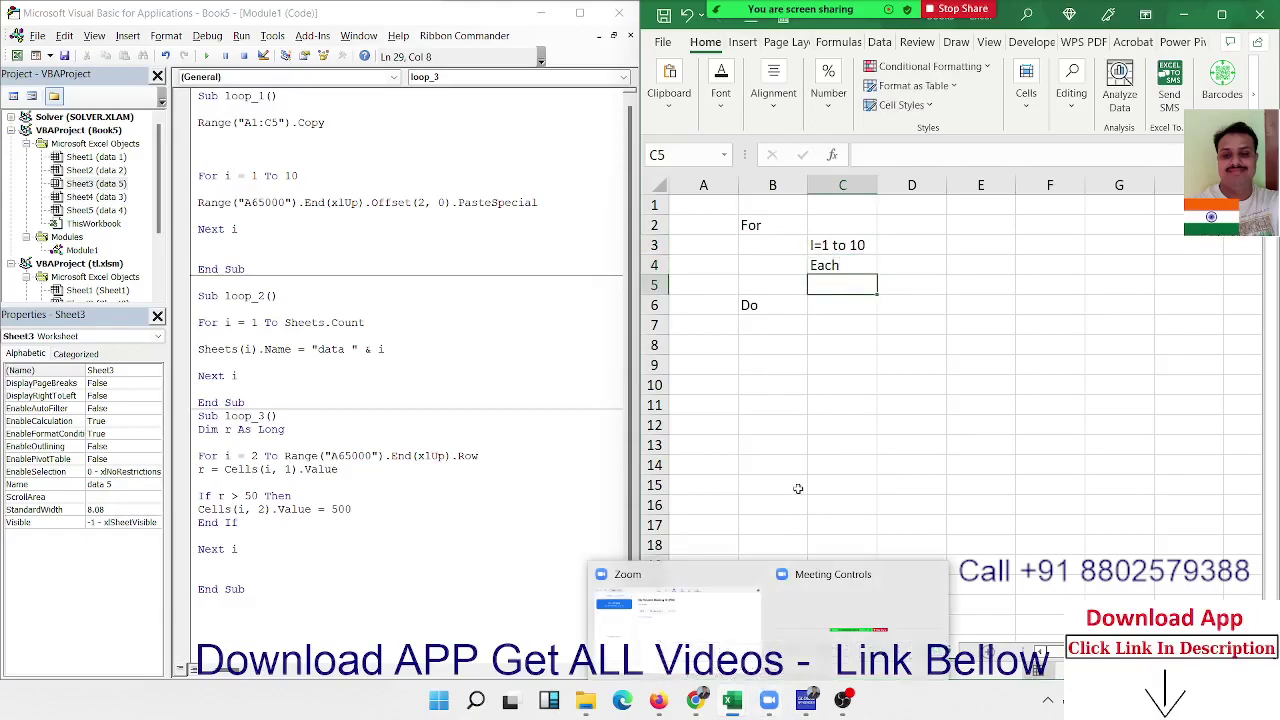
pyautogui.click(794, 442)
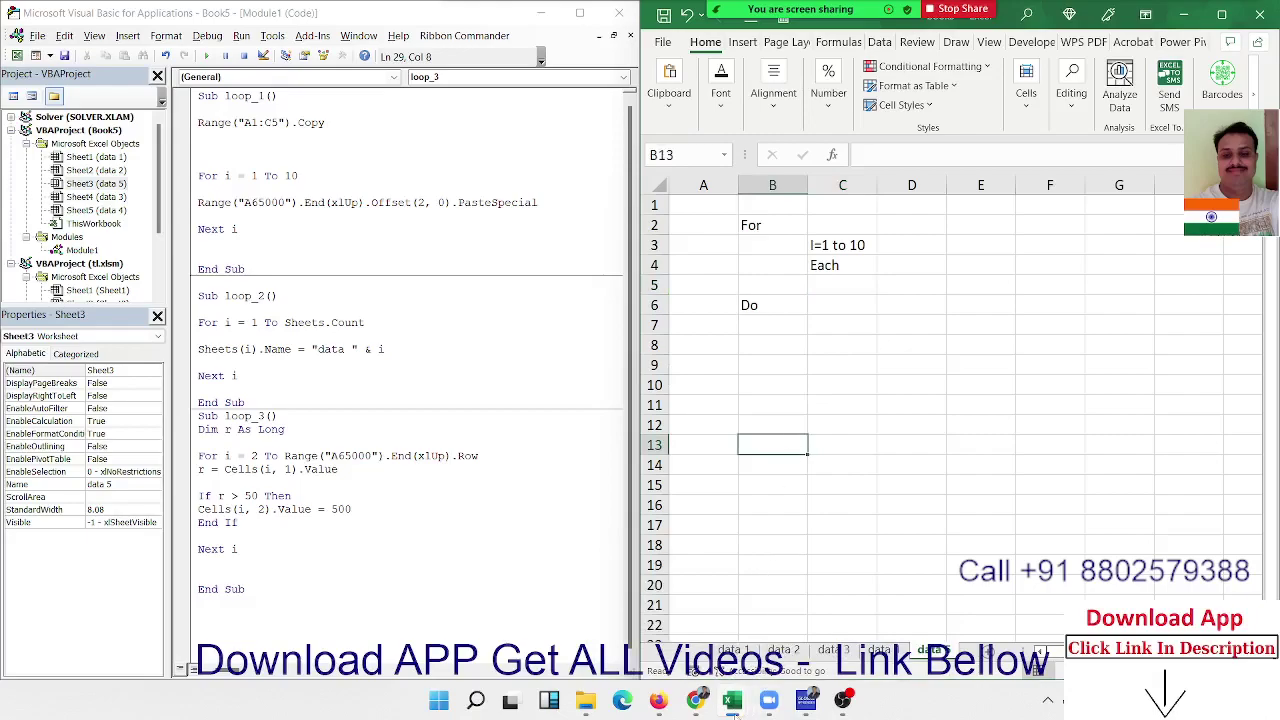
pyautogui.moveTo(735, 700)
pyautogui.moveTo(884, 300); pyautogui.dragTo(992, 446)
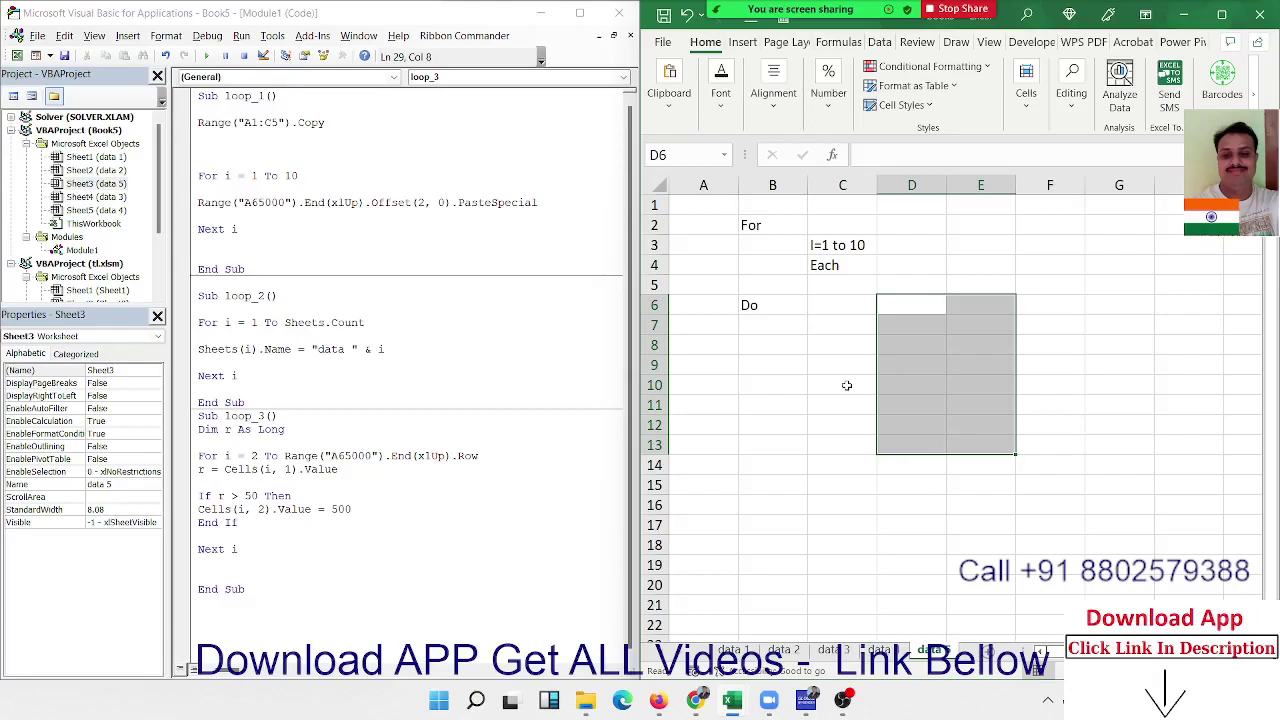
pyautogui.click(822, 365)
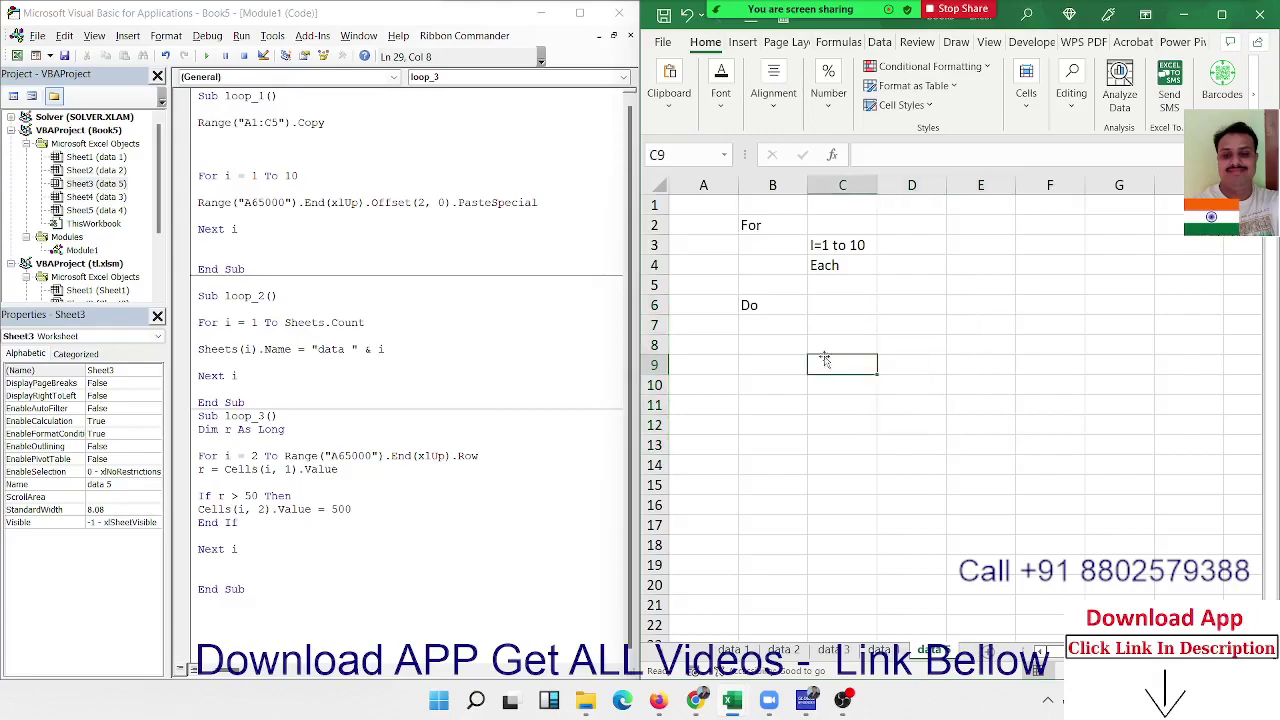
pyautogui.click(812, 276)
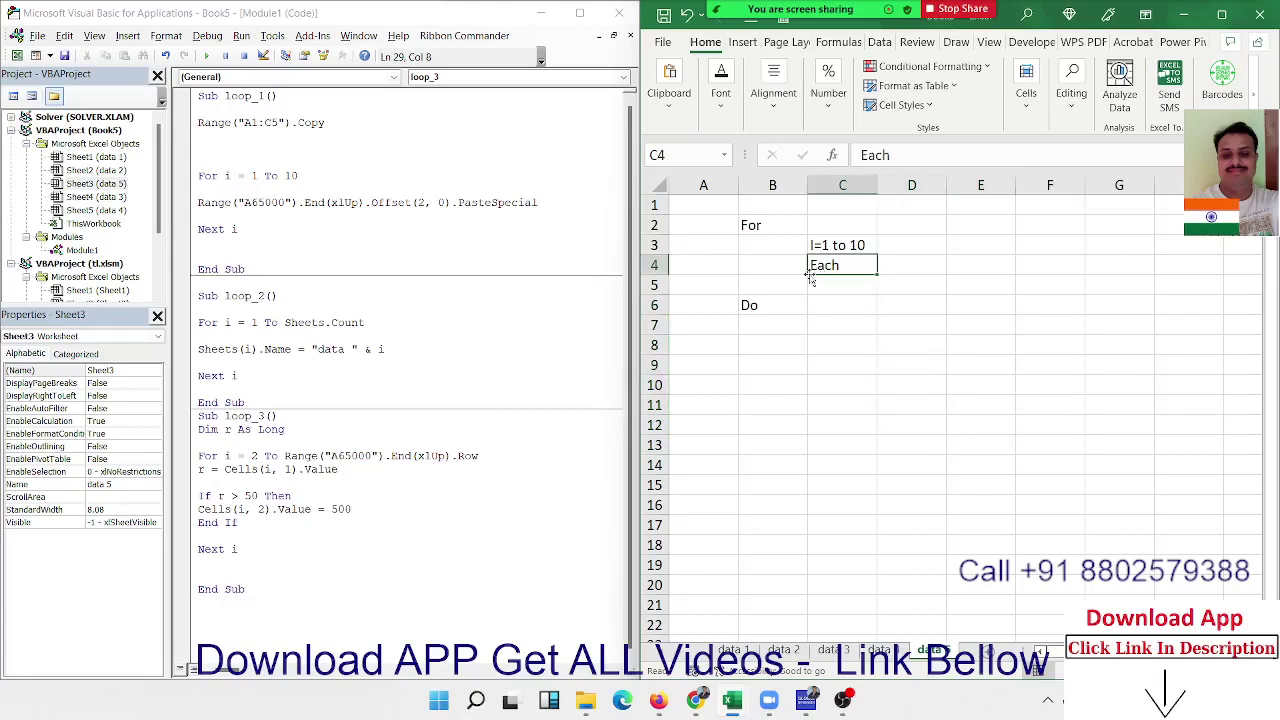
pyautogui.click(847, 324)
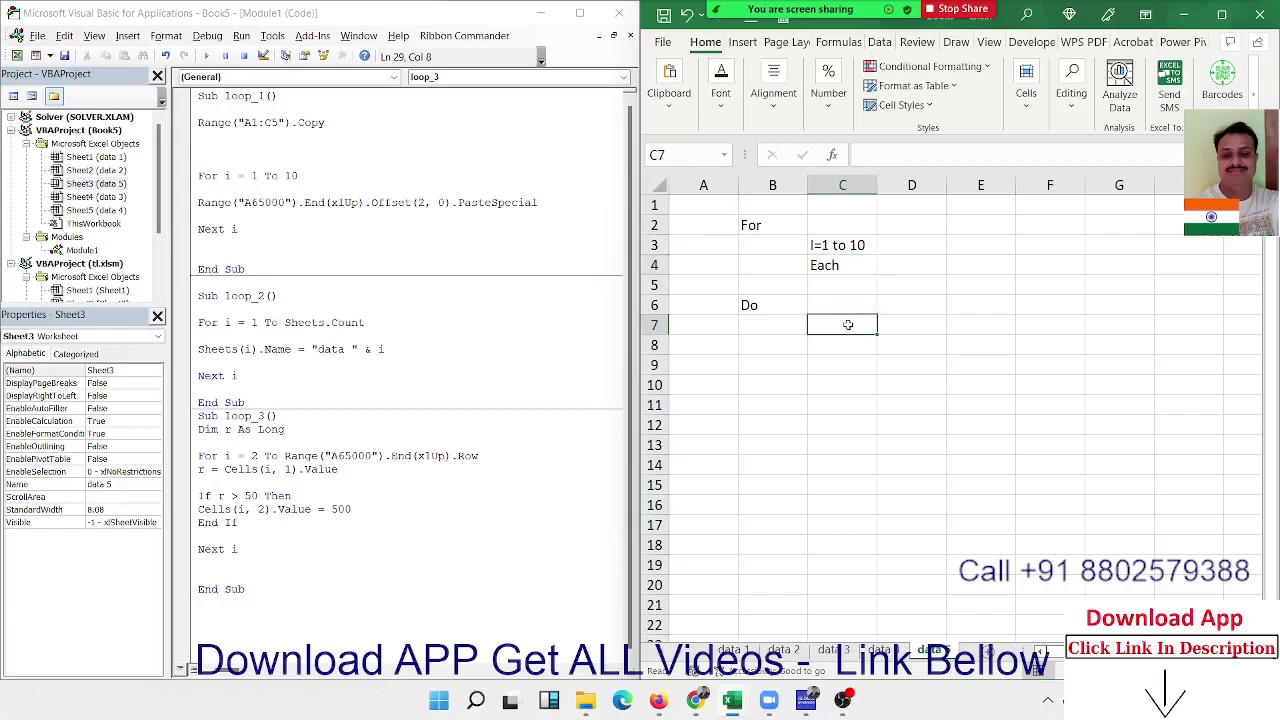
pyautogui.write('wh')
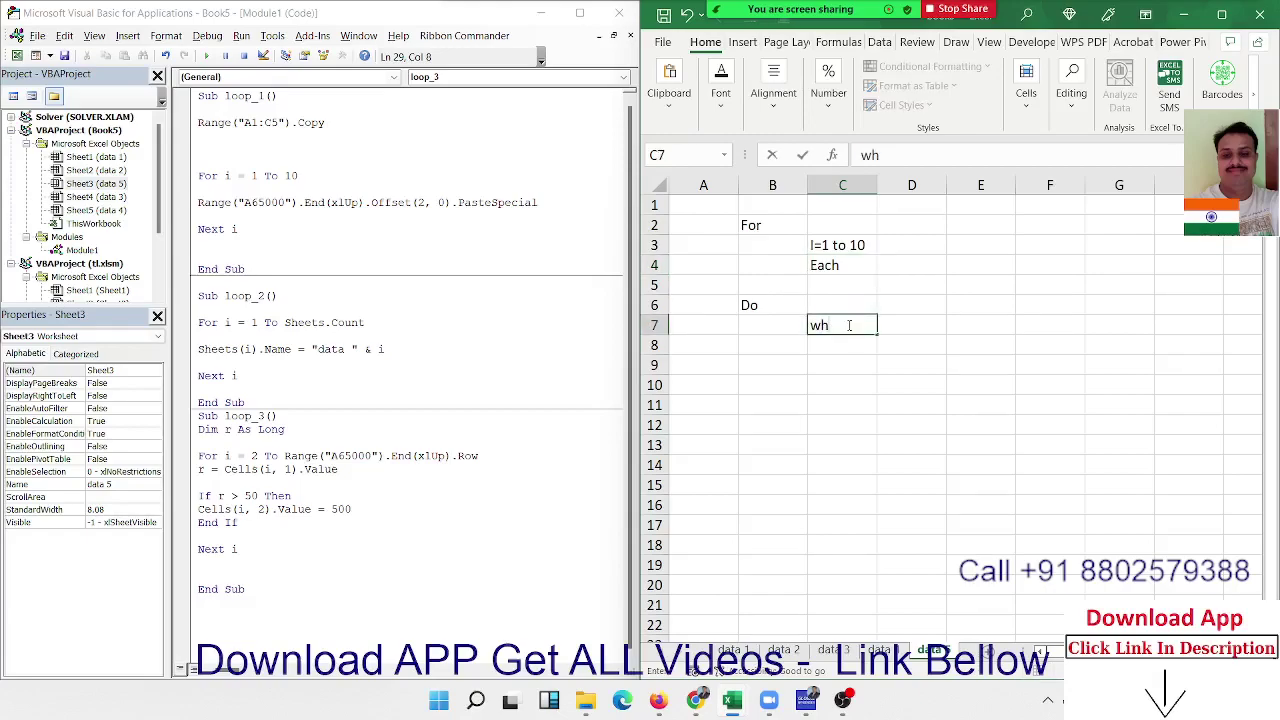
pyautogui.write('ile')
pyautogui.press('Return')
pyautogui.write('ti')
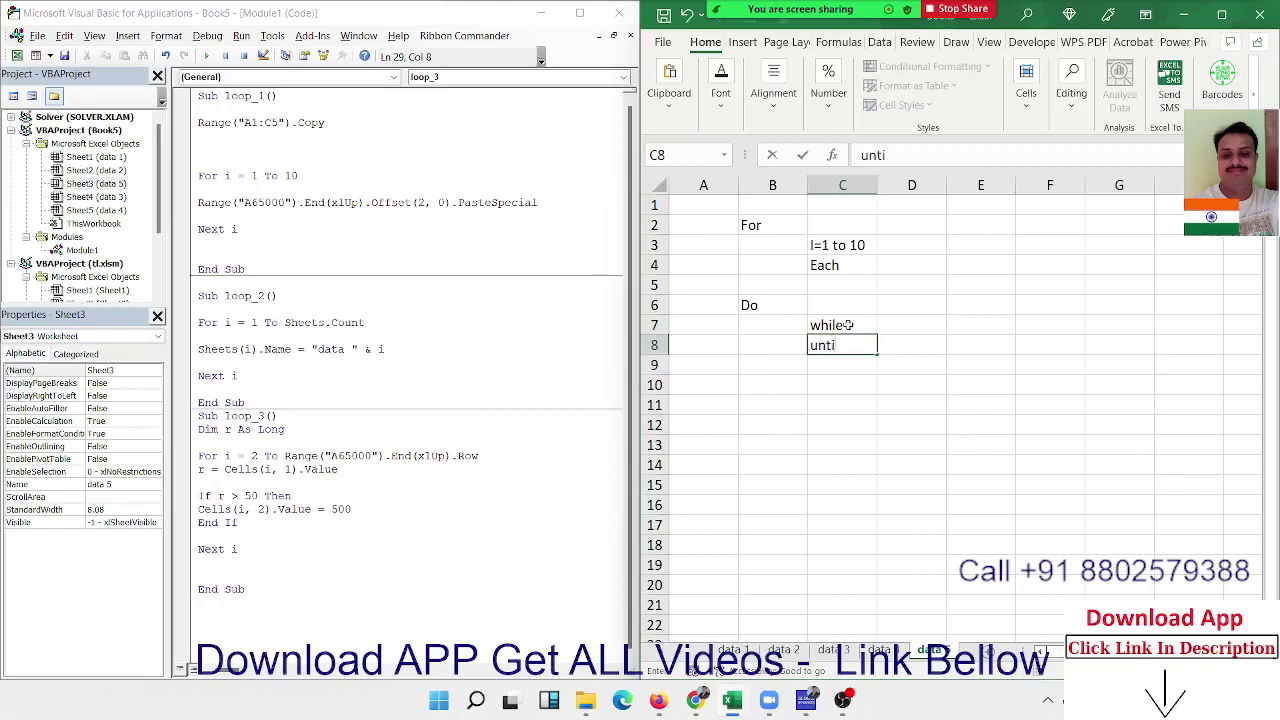
pyautogui.write('l')
pyautogui.press('Return')
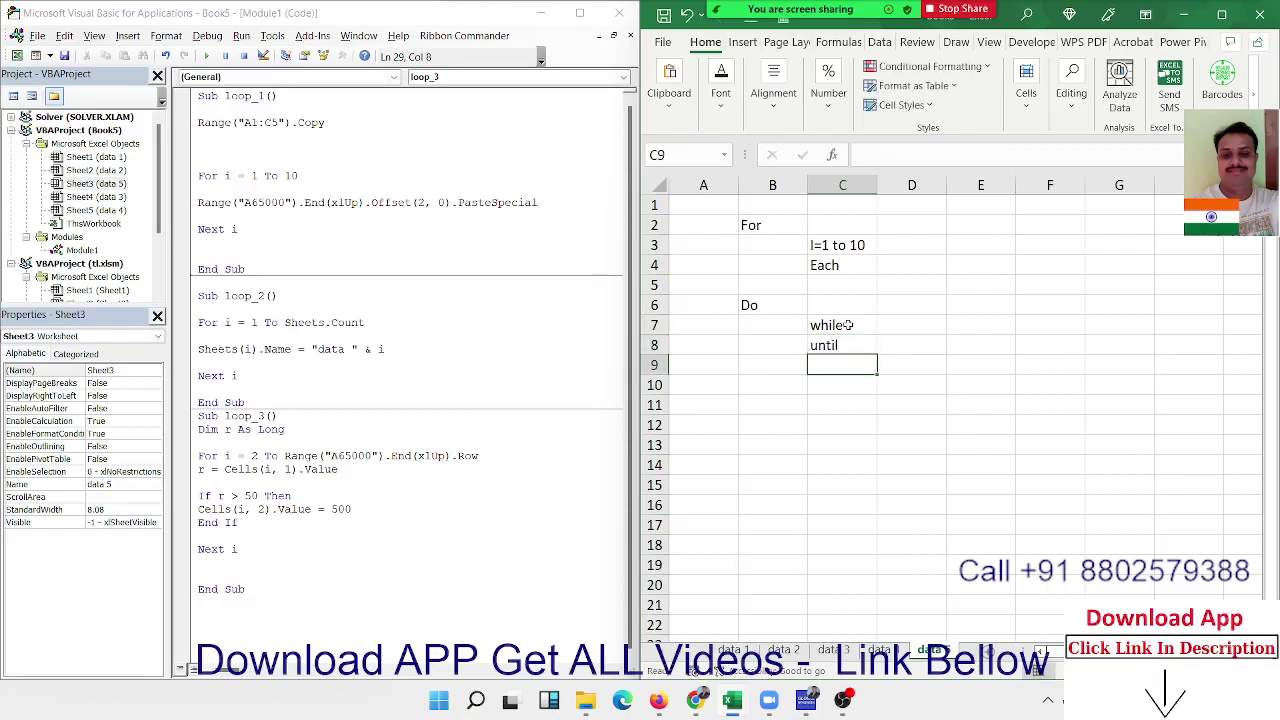
pyautogui.press('Up')
pyautogui.press('Up')
pyautogui.press('Up')
pyautogui.press('Up')
pyautogui.press('Up')
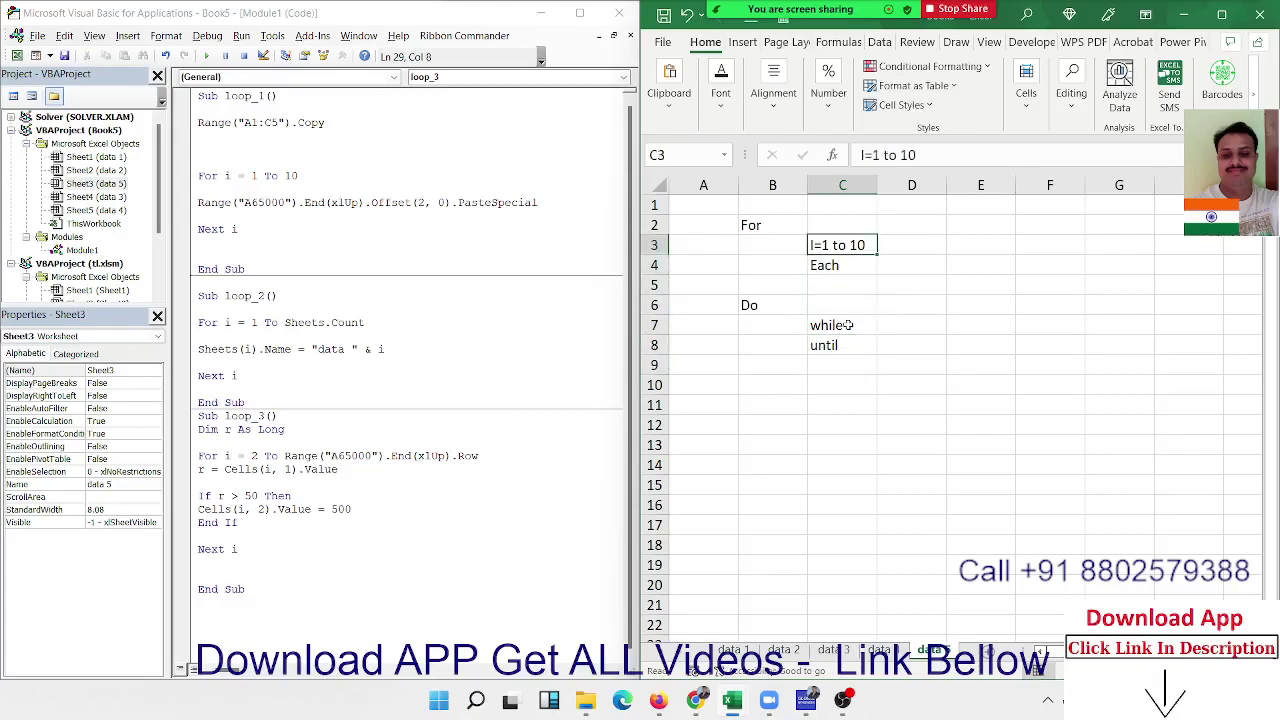
pyautogui.press('Down')
pyautogui.press('Up')
pyautogui.press('Down')
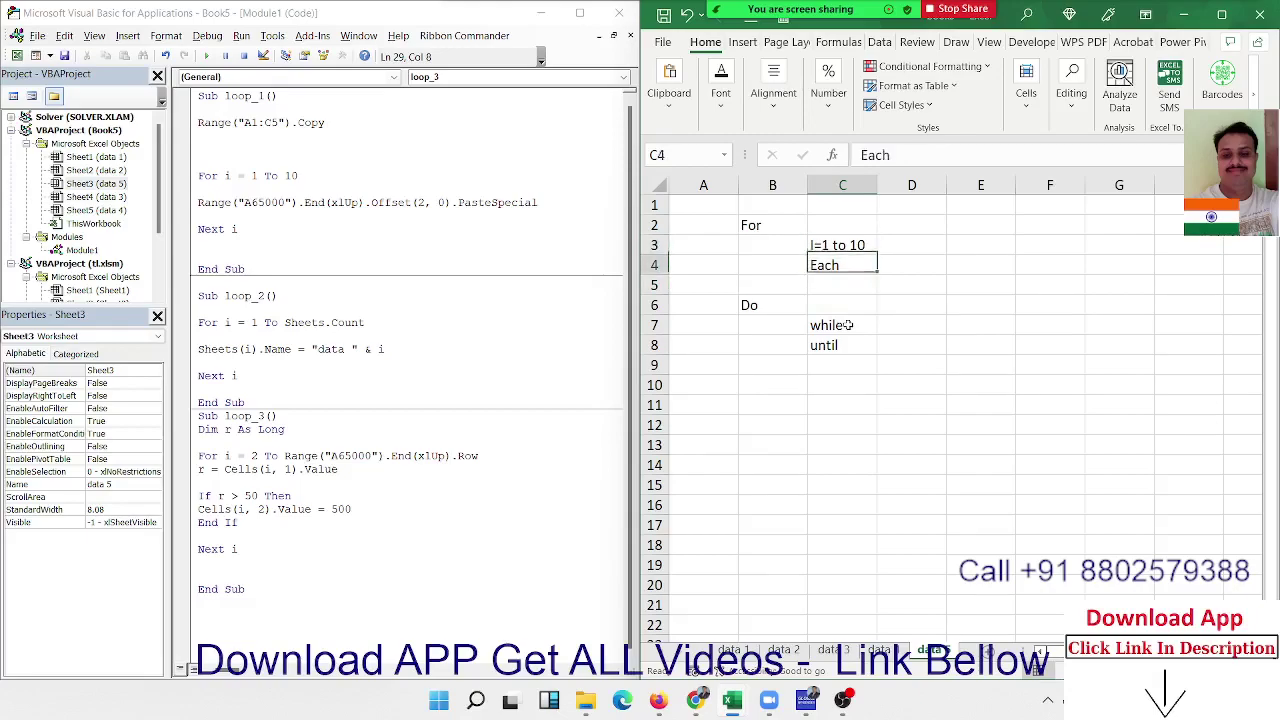
pyautogui.press('Up')
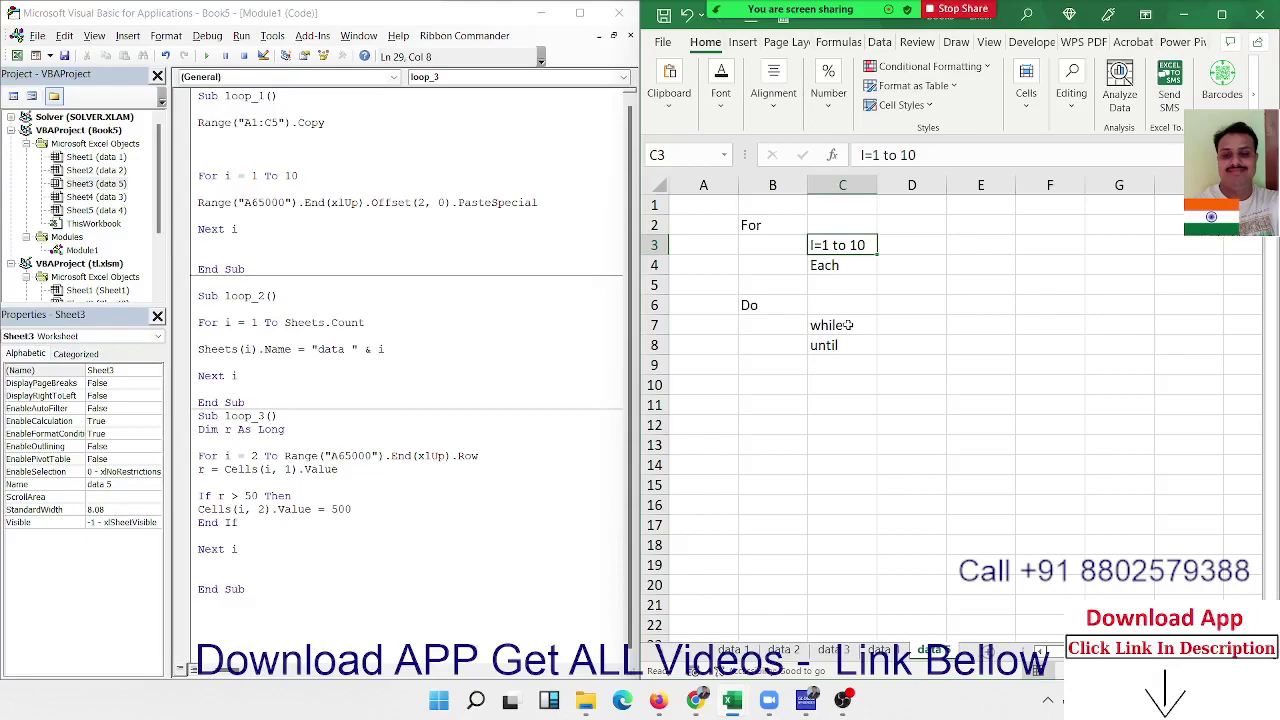
pyautogui.press('Down')
pyautogui.press('Up')
pyautogui.press('Down')
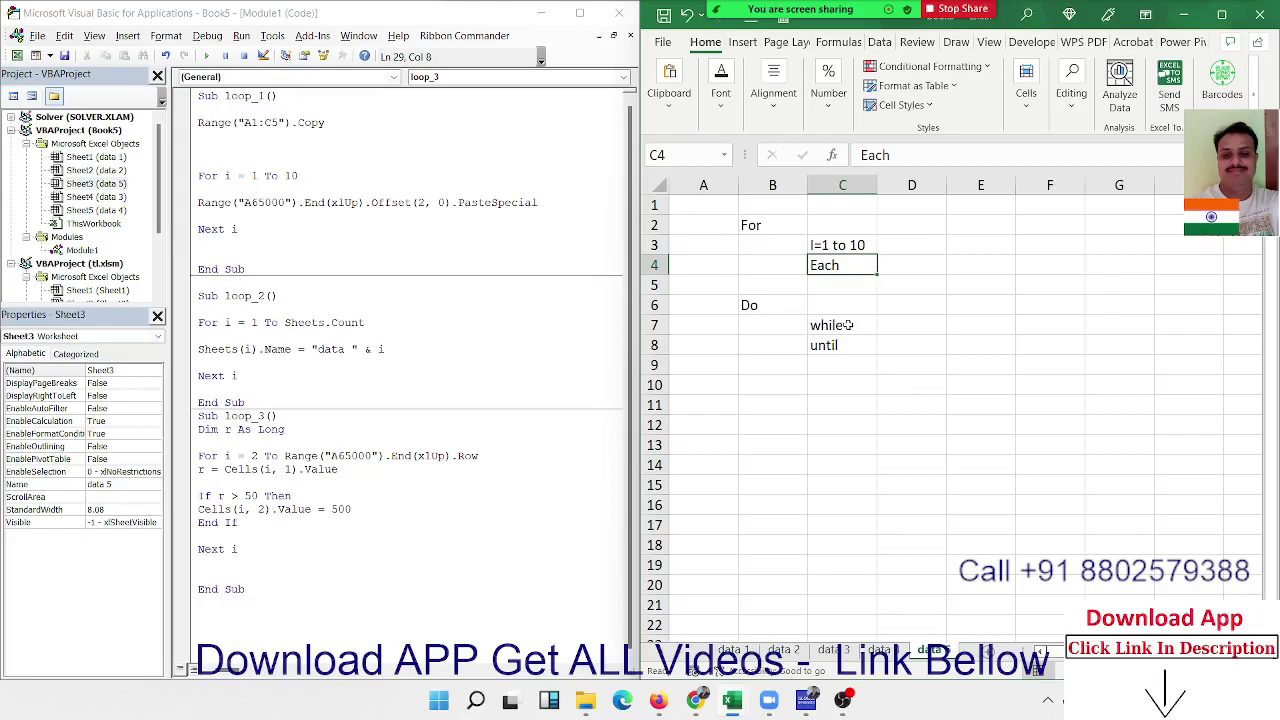
pyautogui.press('Down')
pyautogui.press('Down')
pyautogui.press('Down')
pyautogui.press('Down')
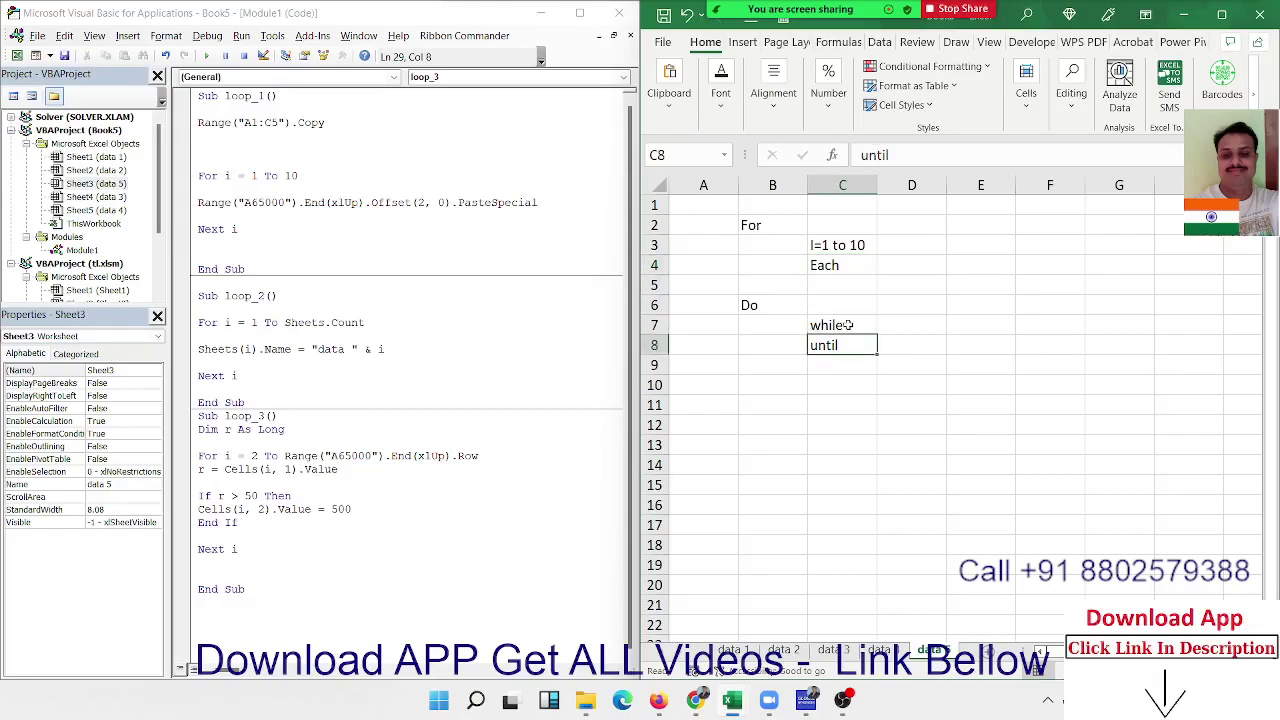
pyautogui.press('Up')
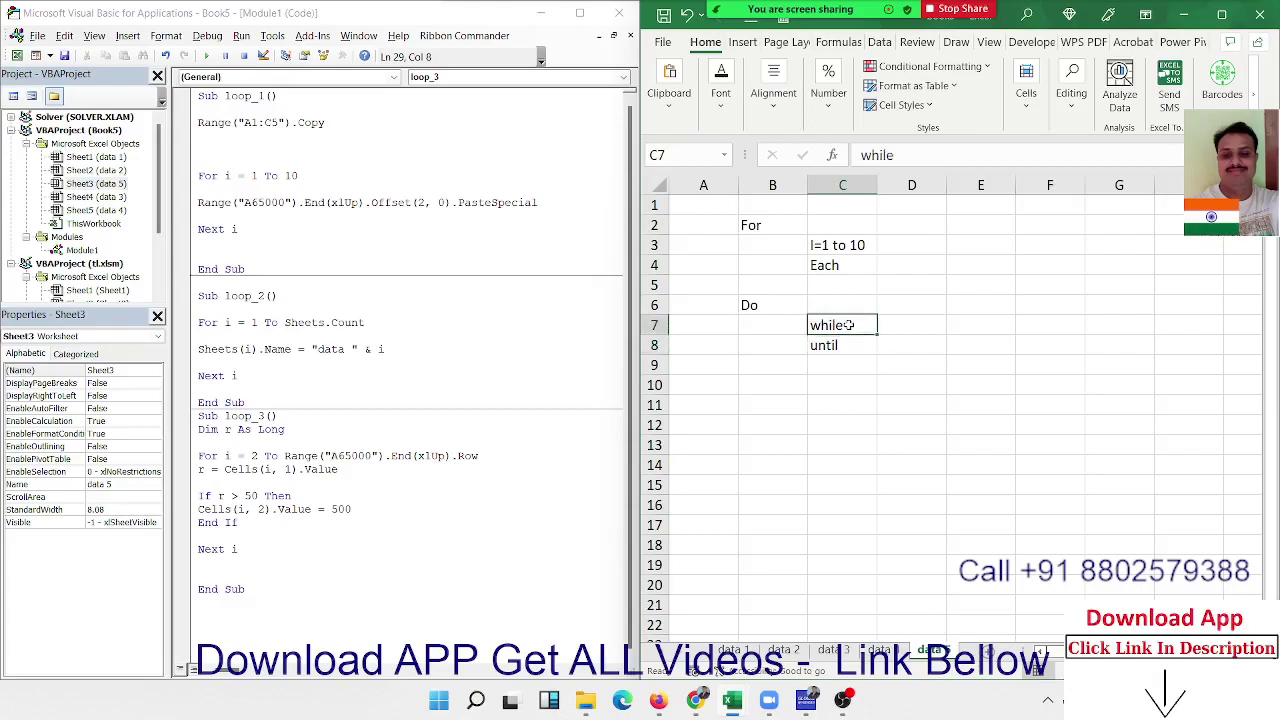
pyautogui.moveTo(1001, 218); pyautogui.dragTo(976, 400)
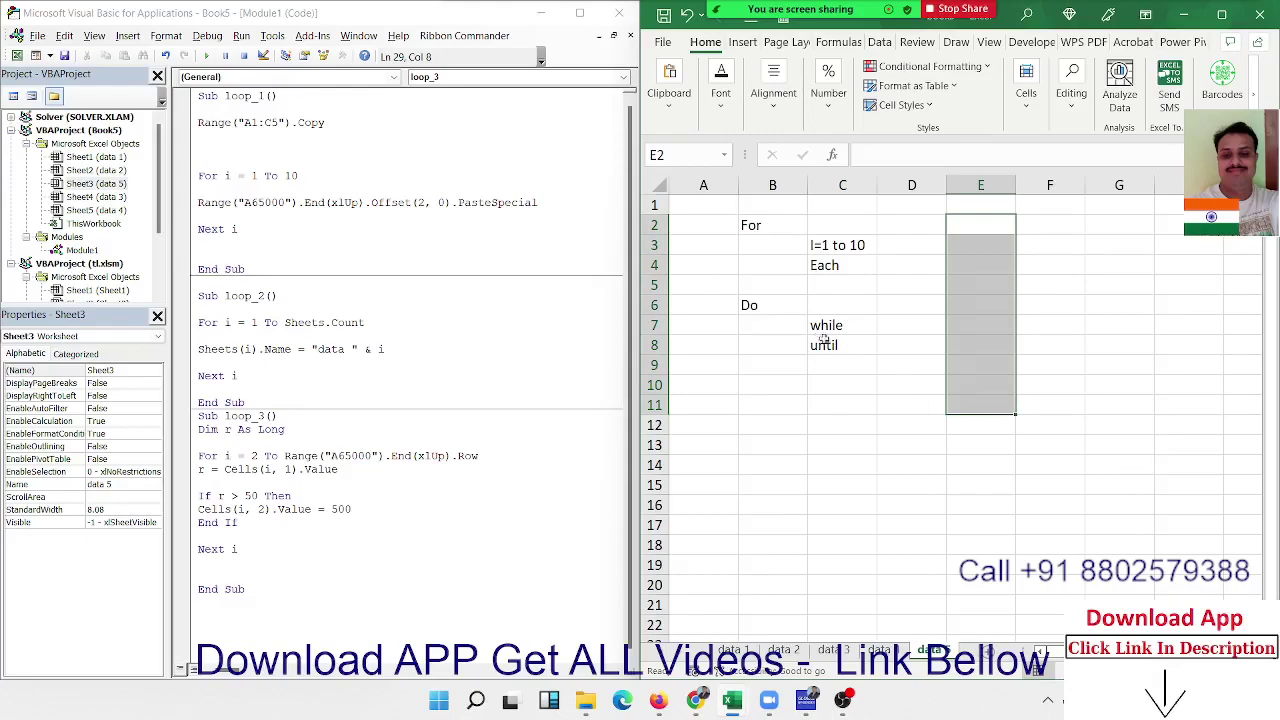
pyautogui.moveTo(778, 310); pyautogui.dragTo(839, 353)
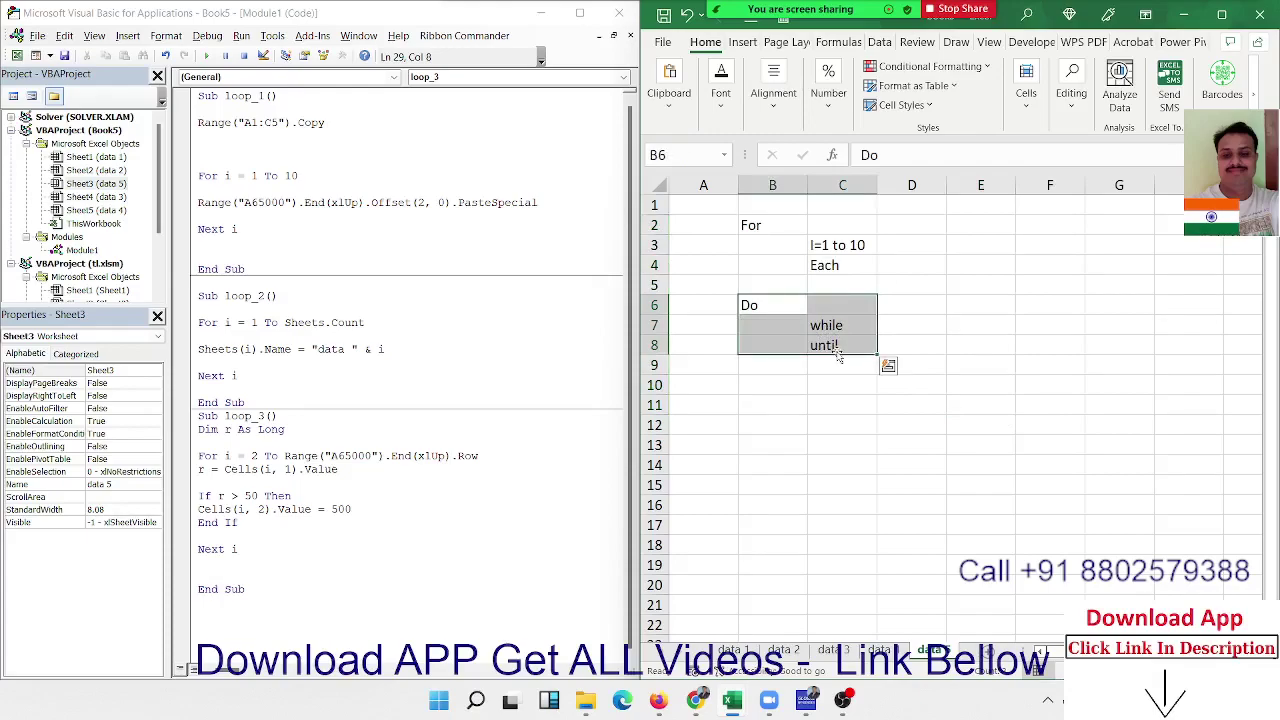
pyautogui.click(831, 388)
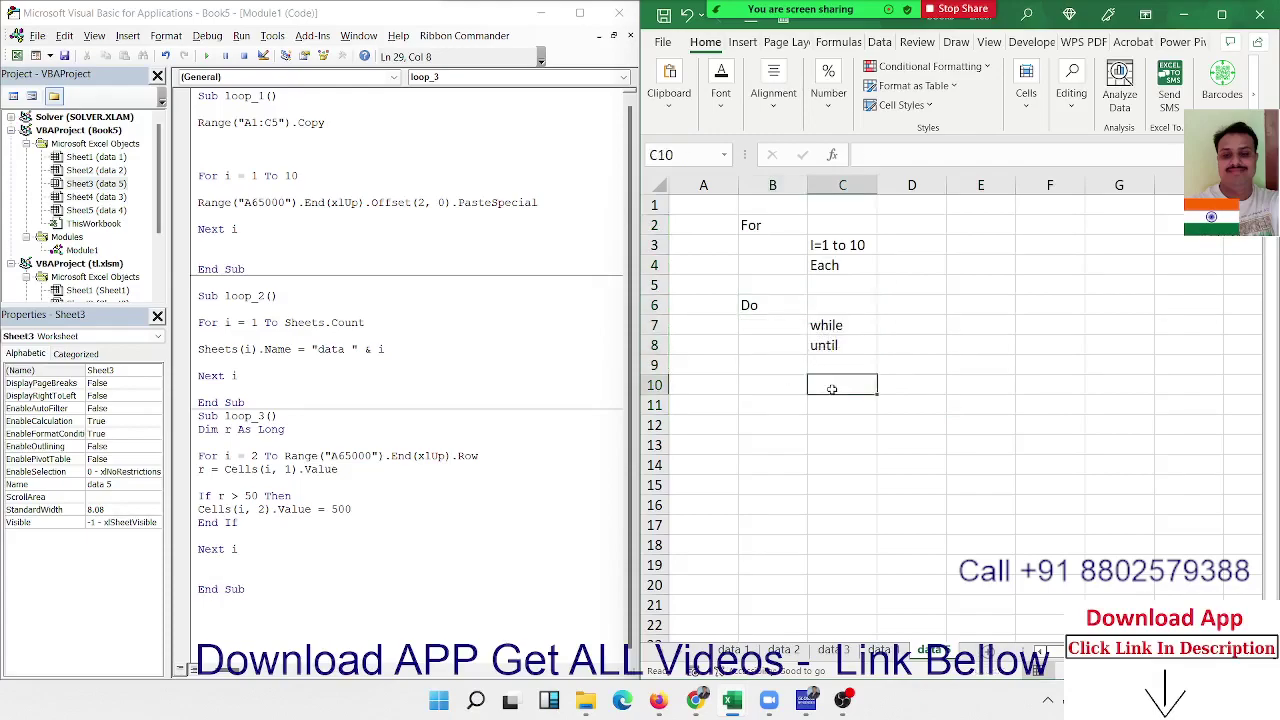